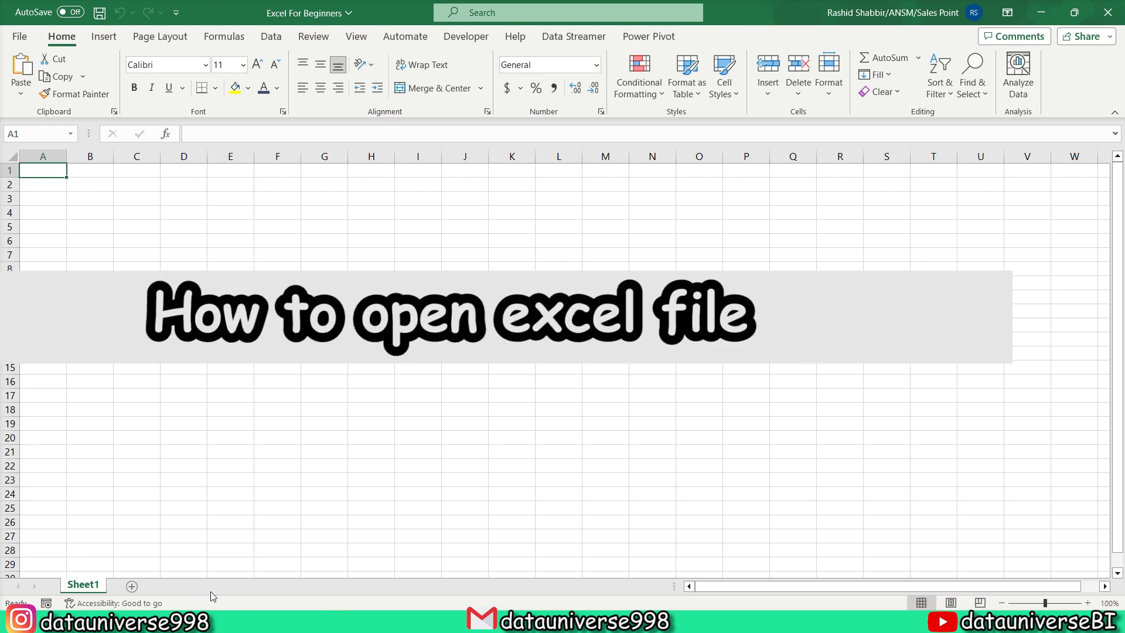
# Launch Excel from Start search, then close that blank workbook without saving.
pyautogui.press('super')
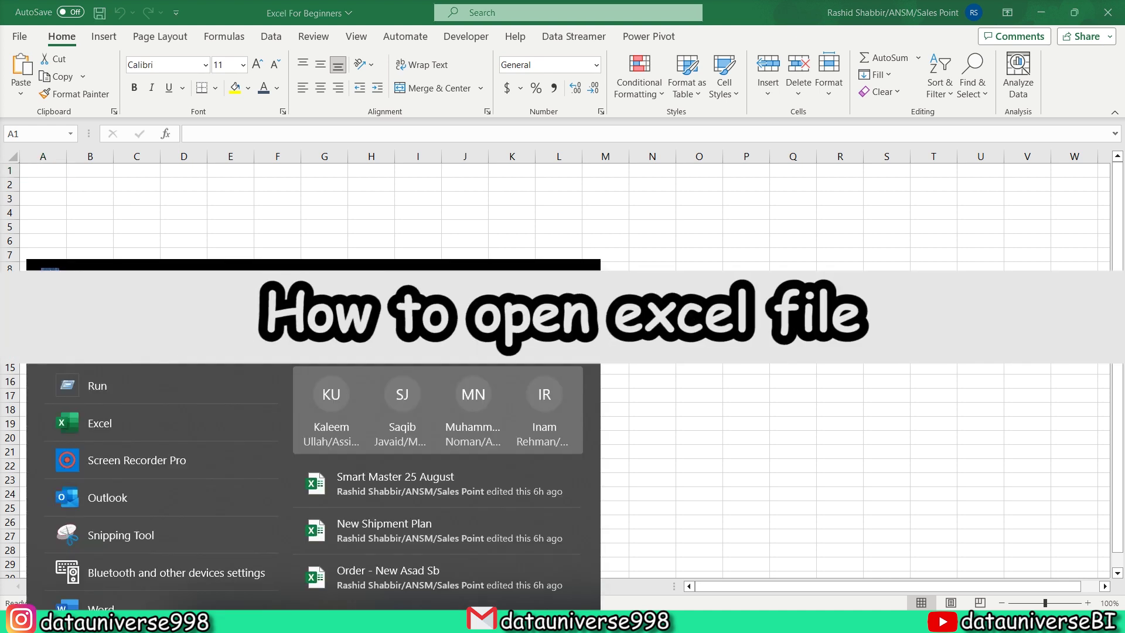
pyautogui.write('excel')
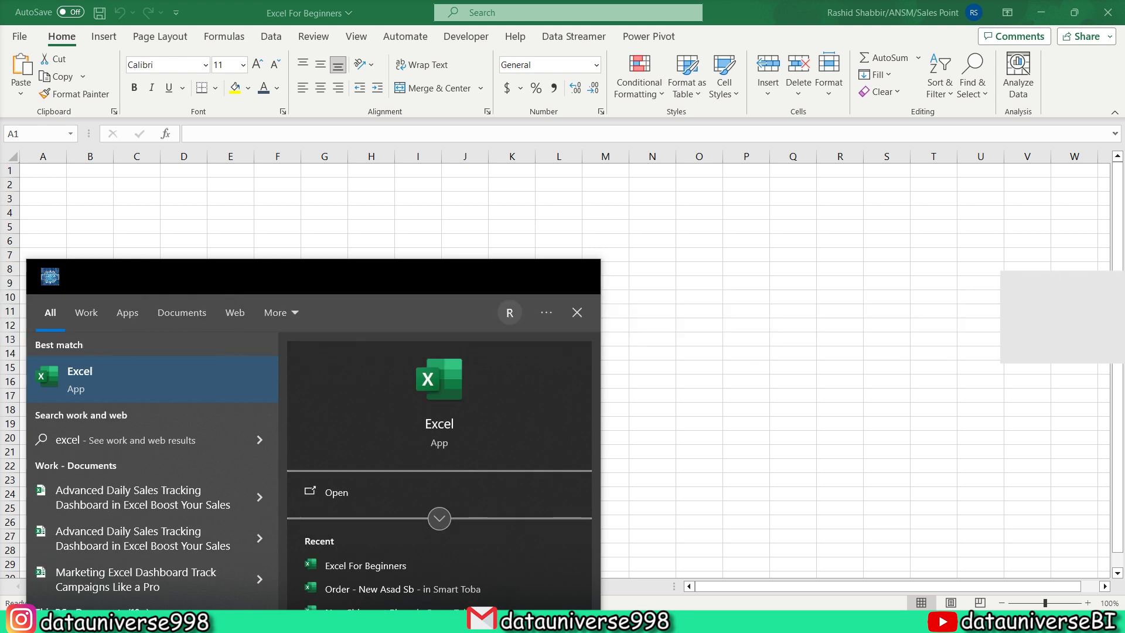
pyautogui.press('Escape')
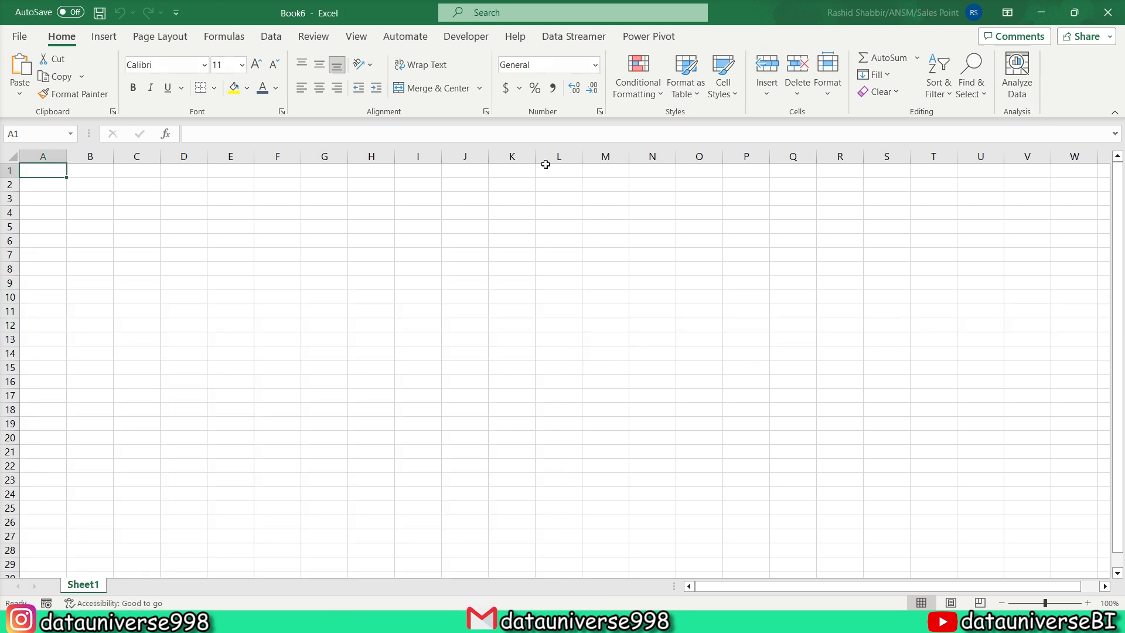
pyautogui.click(1107, 12)
pyautogui.click(618, 398)
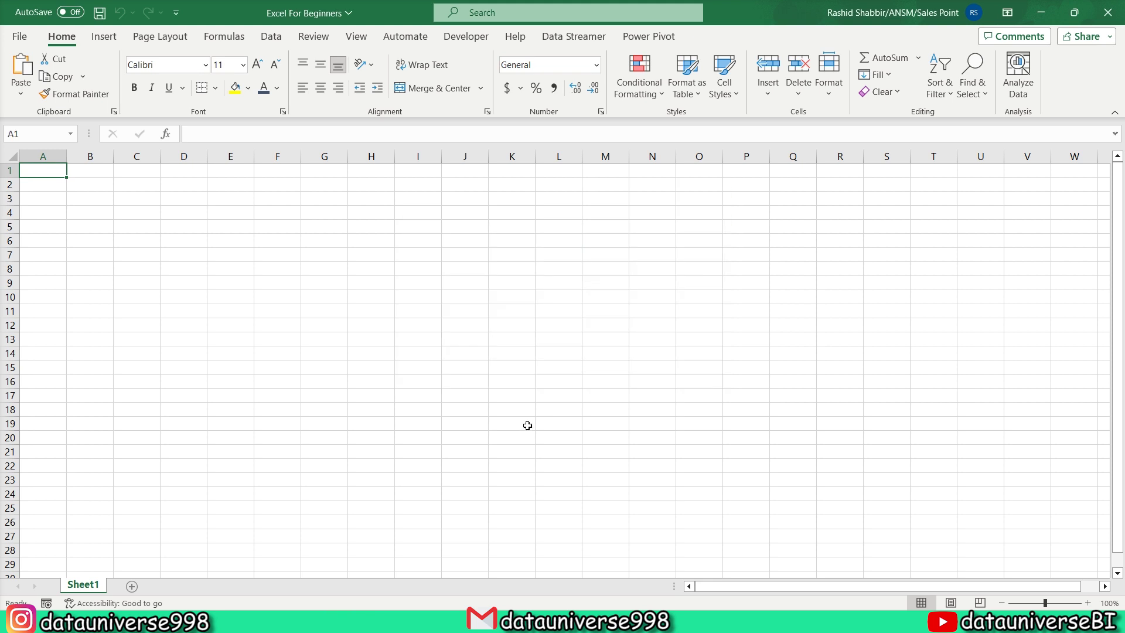
# Open the Run dialog via Start search and run 'excel' for a fresh workbook.
pyautogui.press('super+r')
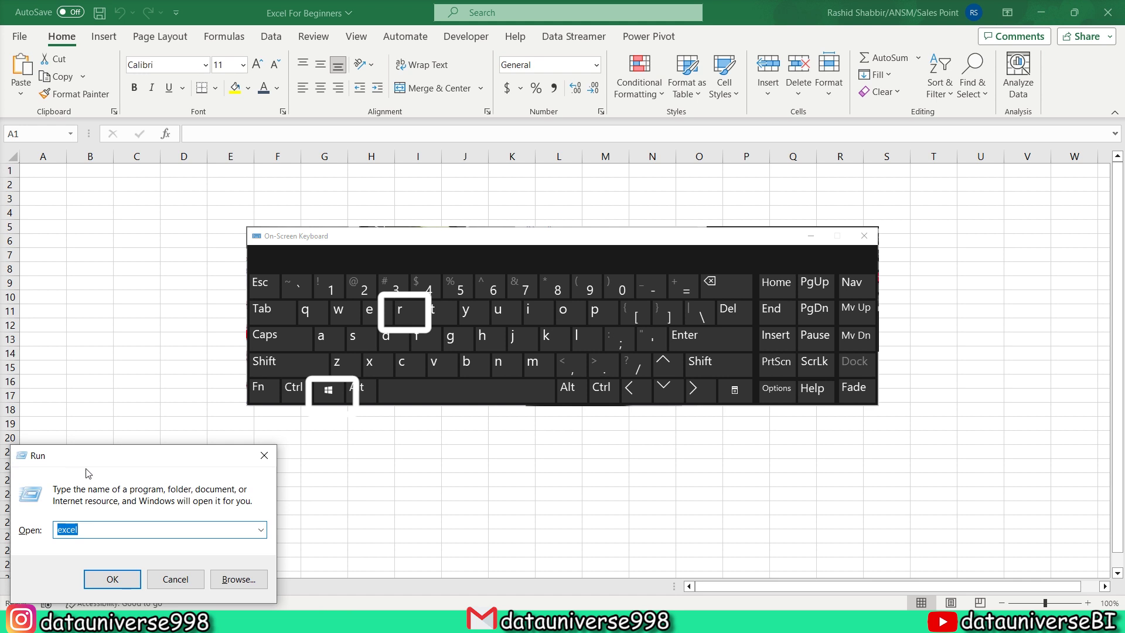
pyautogui.click(263, 456)
pyautogui.press('super')
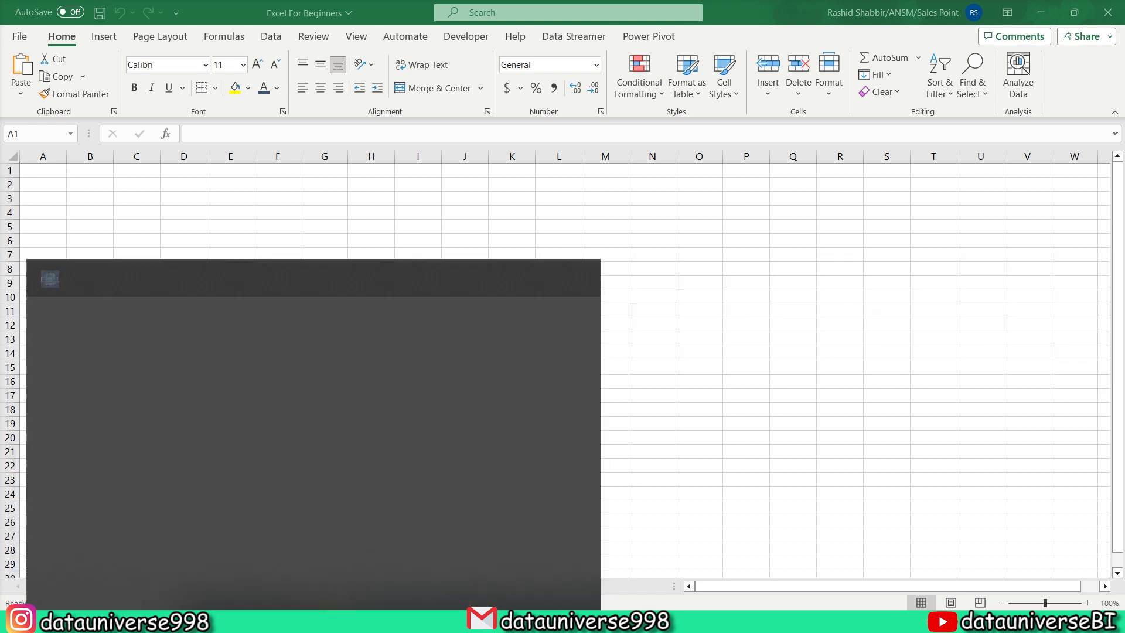
pyautogui.write('run')
pyautogui.press('Return')
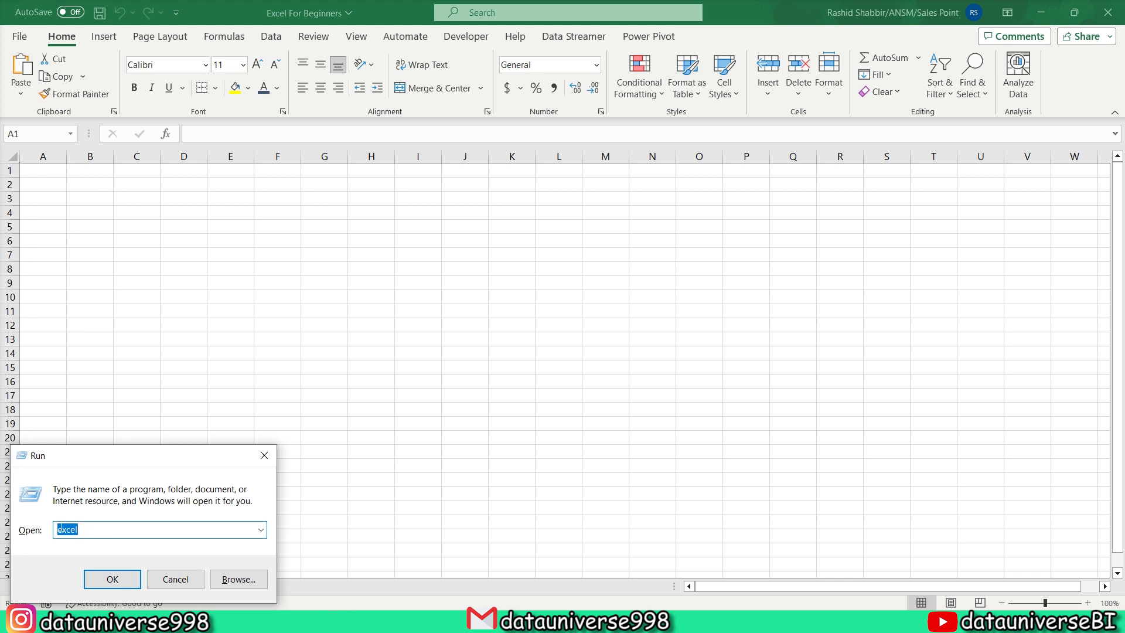
pyautogui.click(105, 576)
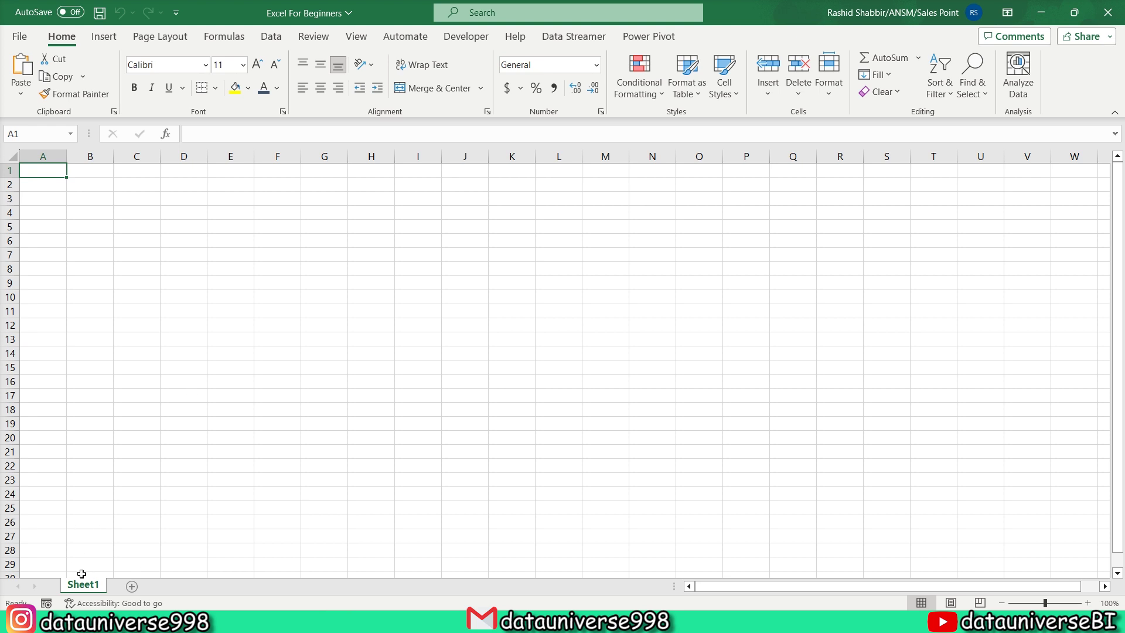
# Add new worksheets Sheet4, Sheet5 and Sheet6, then return to Sheet1.
pyautogui.click(132, 586)
pyautogui.click(178, 585)
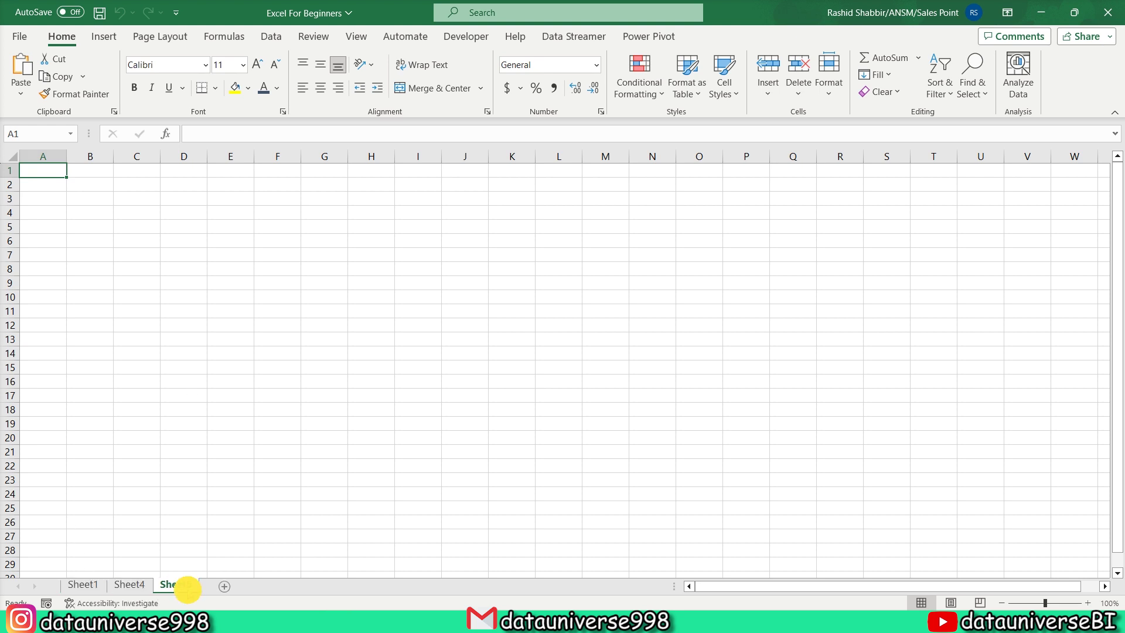
pyautogui.click(224, 586)
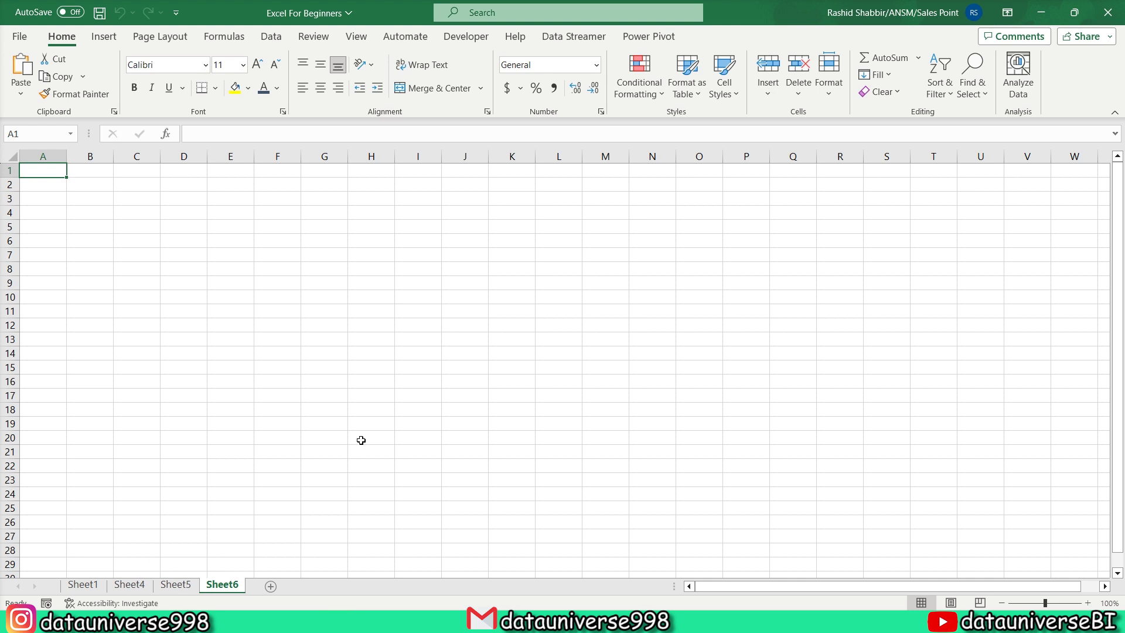
pyautogui.click(103, 584)
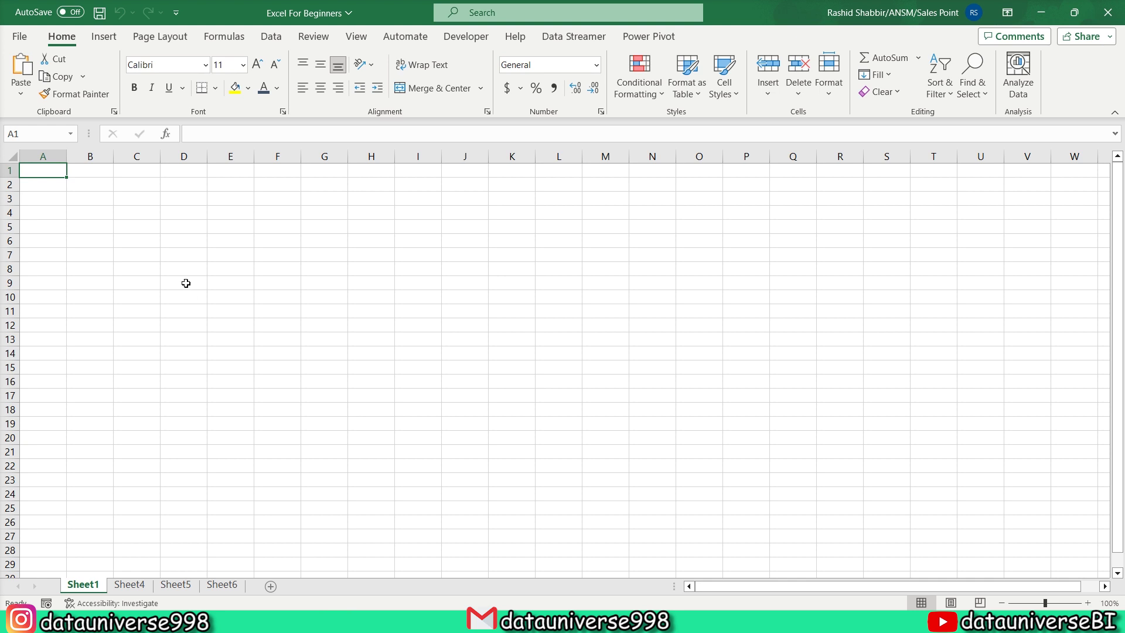
# Zoom in, then select column B, rows 2 and 3, and cells E5 and E6 in turn.
pyautogui.scroll(5, 132, 207)
pyautogui.click(134, 161)
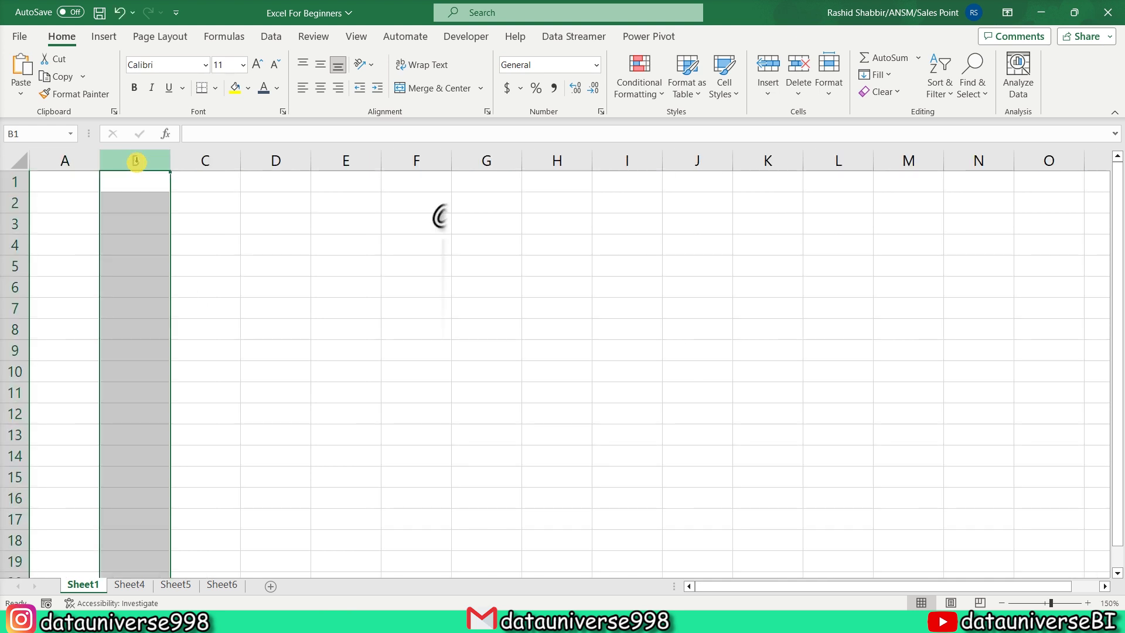
pyautogui.click(14, 224)
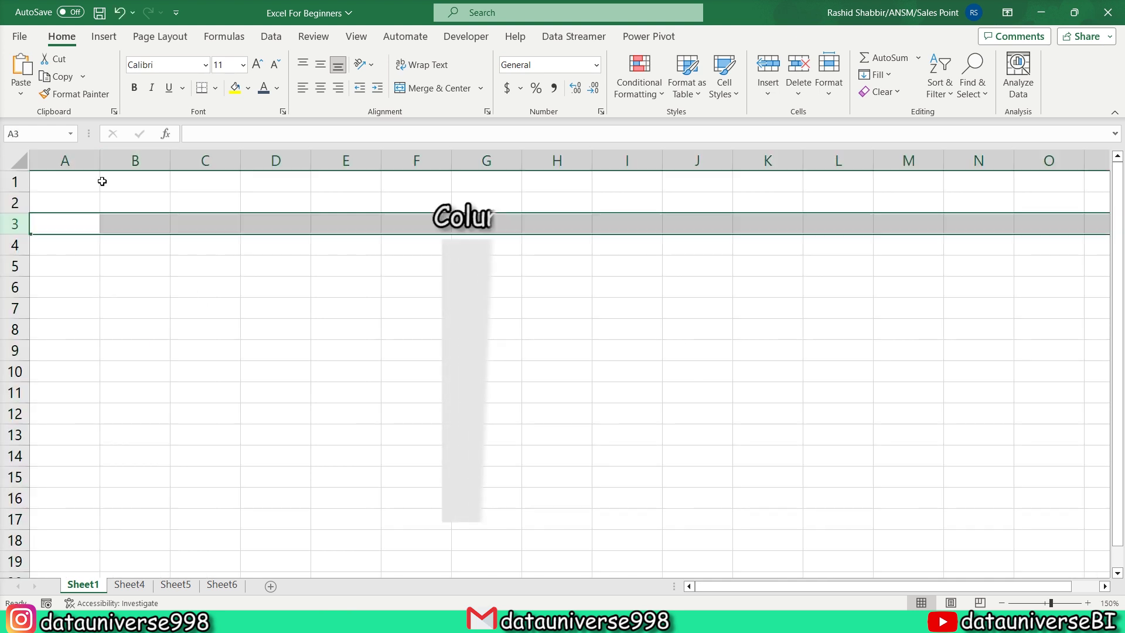
pyautogui.click(135, 160)
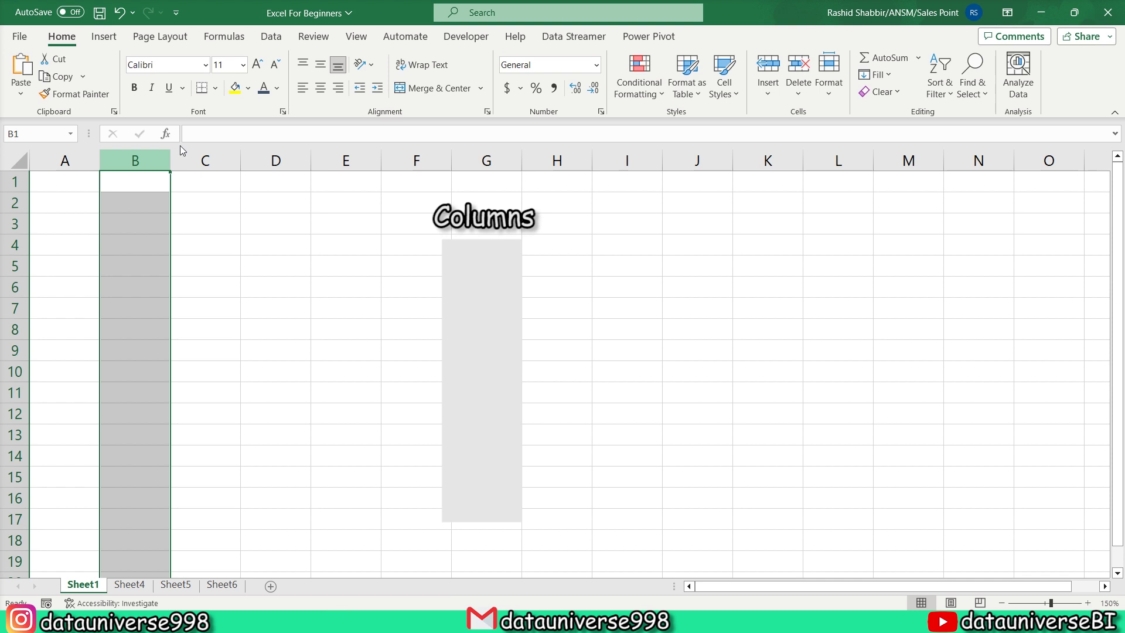
pyautogui.click(13, 203)
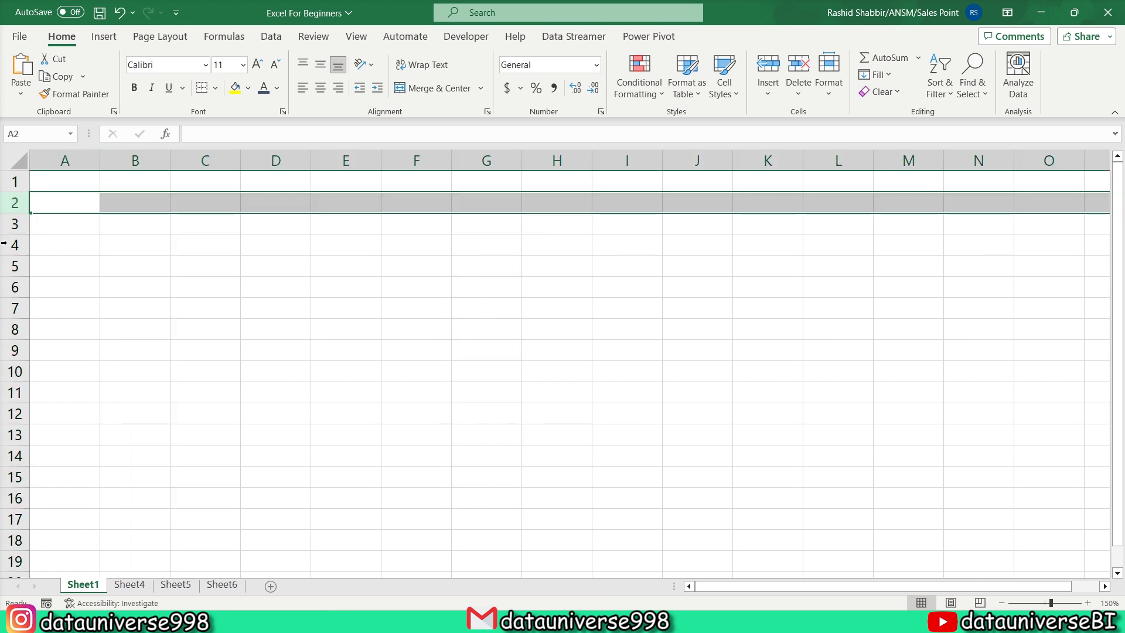
pyautogui.click(10, 224)
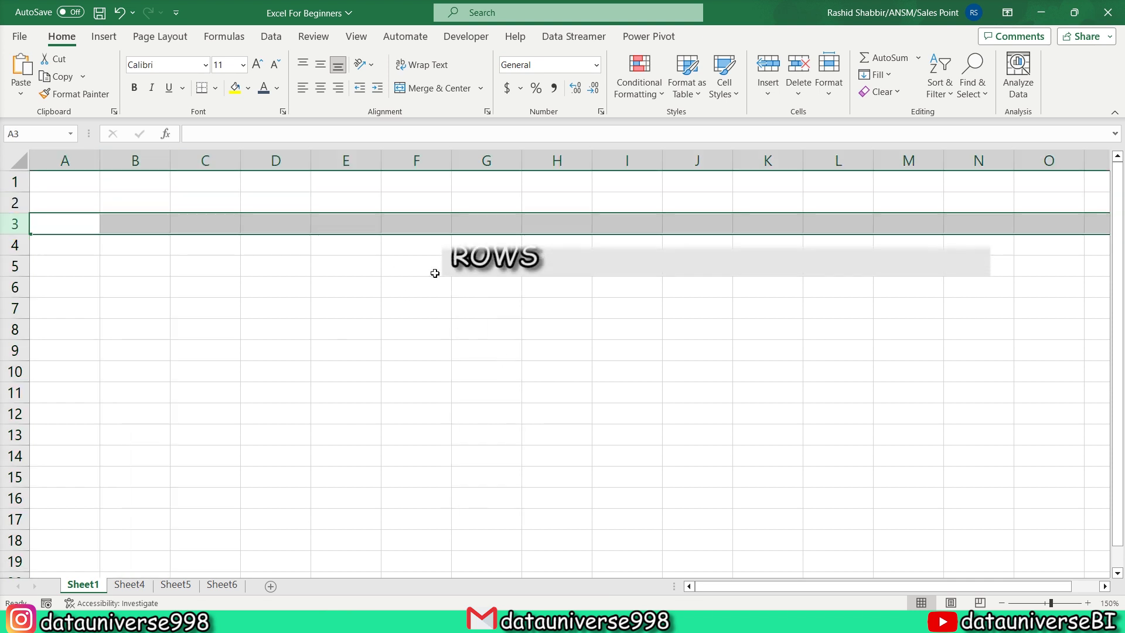
pyautogui.click(362, 267)
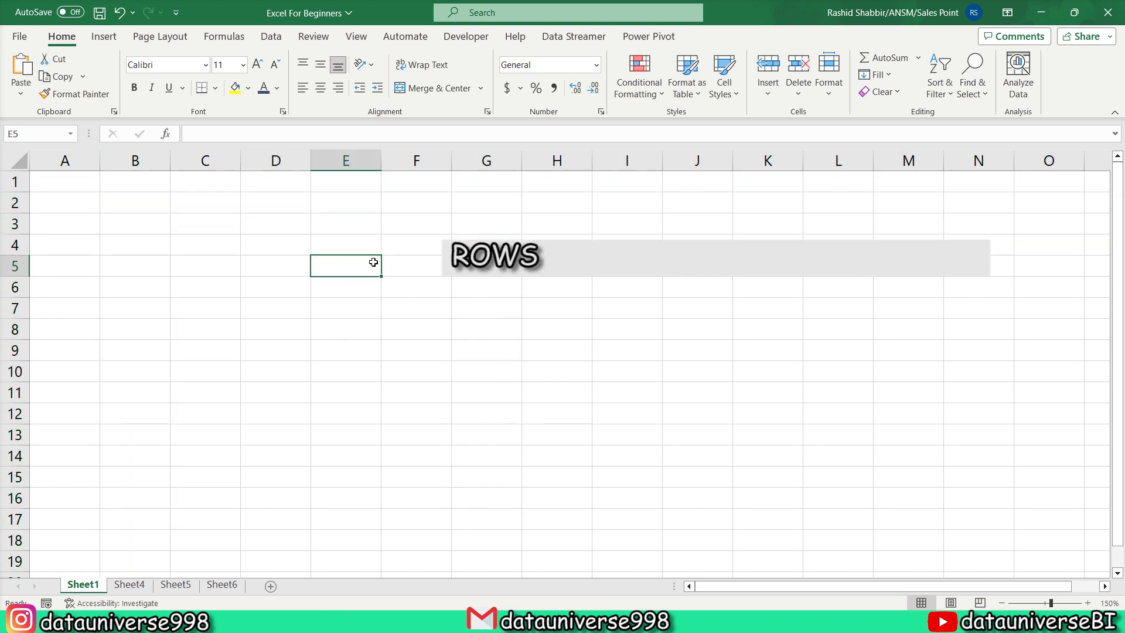
pyautogui.click(352, 287)
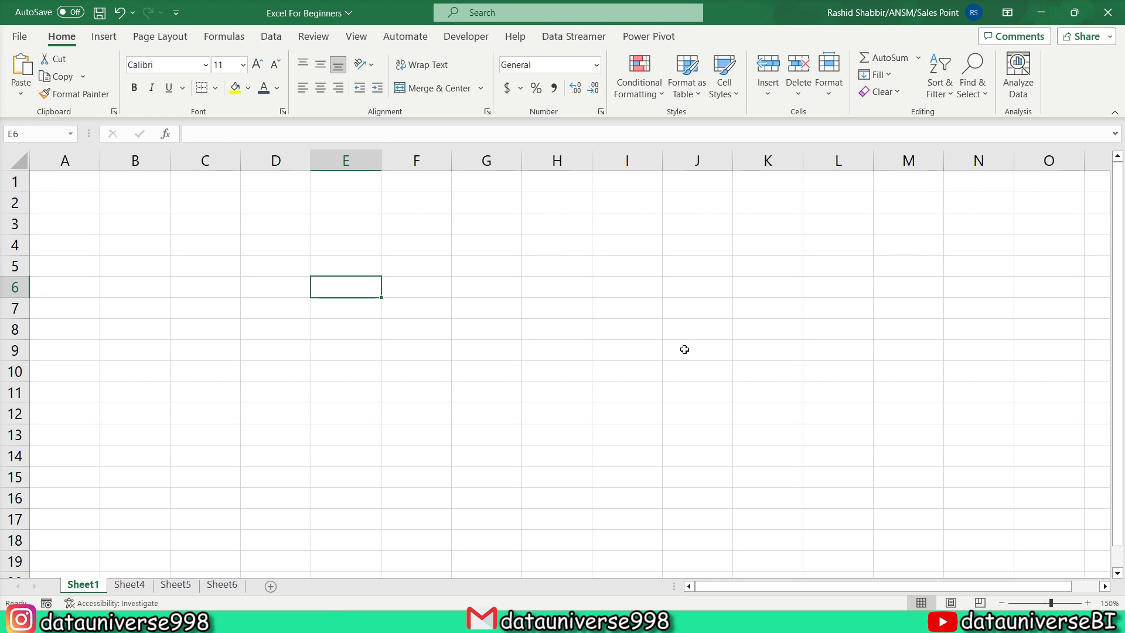
# Select J10, column F, row 6, cells C6 and D6, then drag a range from C3 to column G.
pyautogui.click(692, 379)
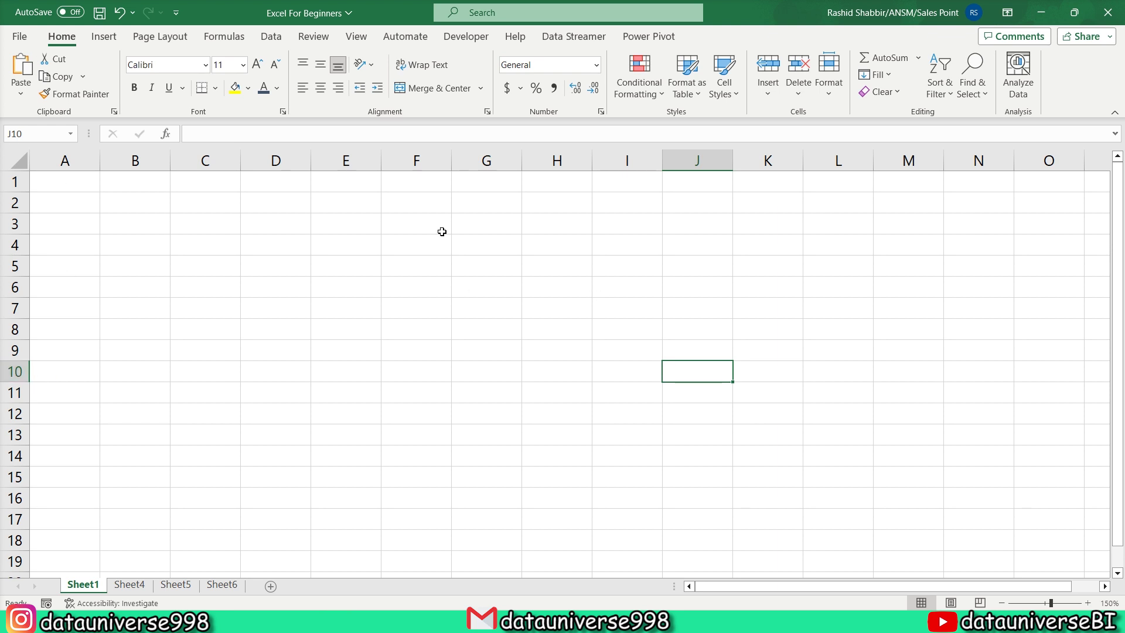
pyautogui.click(416, 160)
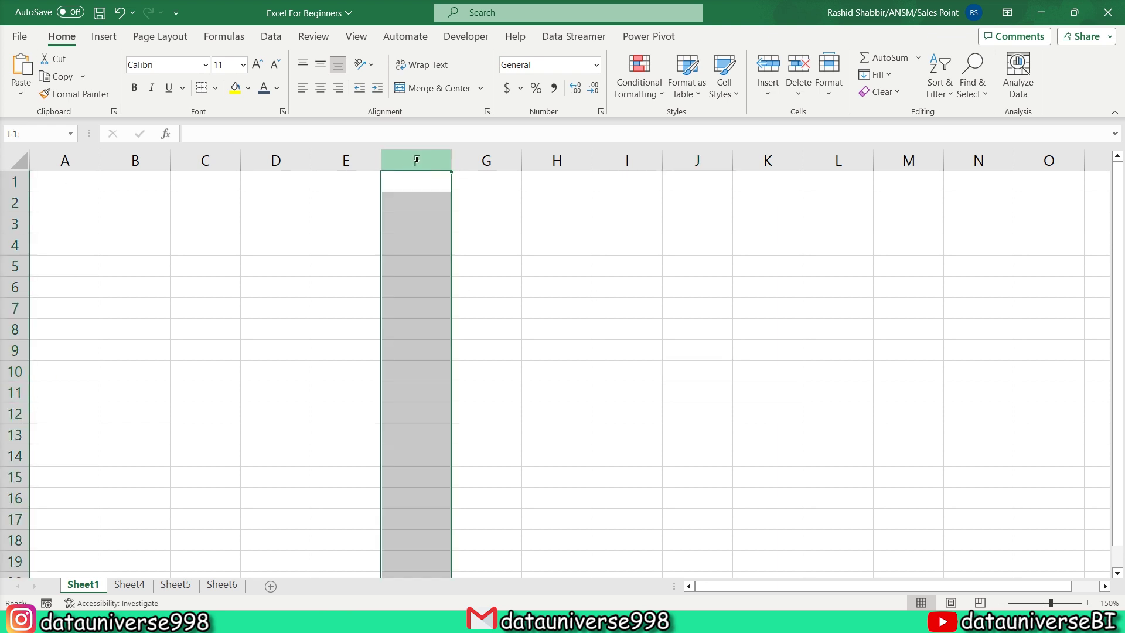
pyautogui.click(15, 287)
pyautogui.click(216, 287)
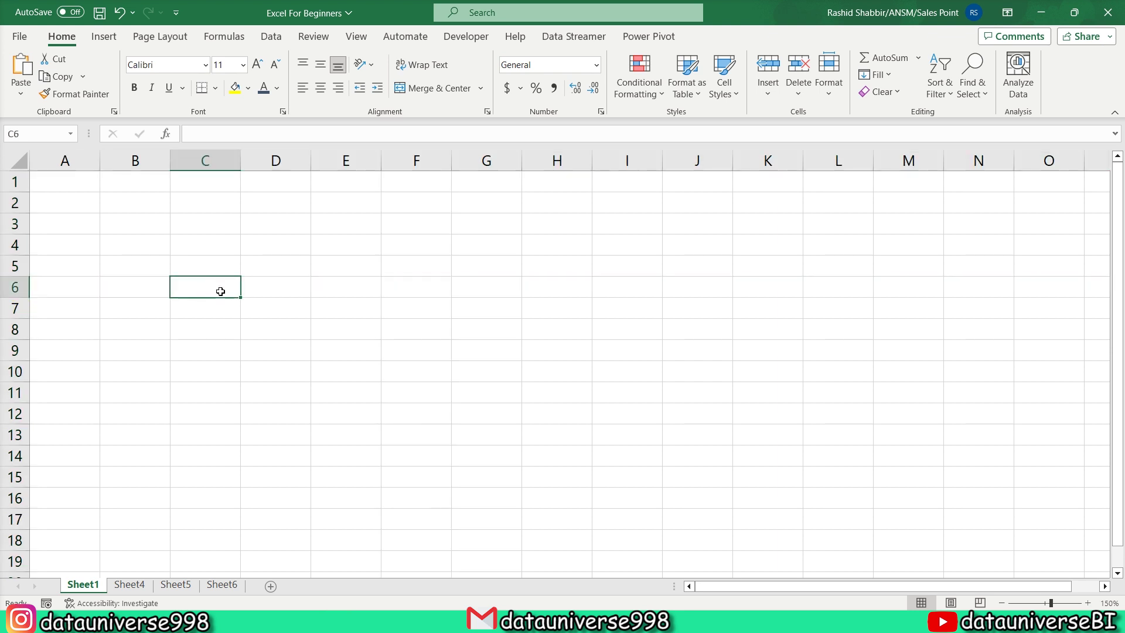
pyautogui.click(296, 288)
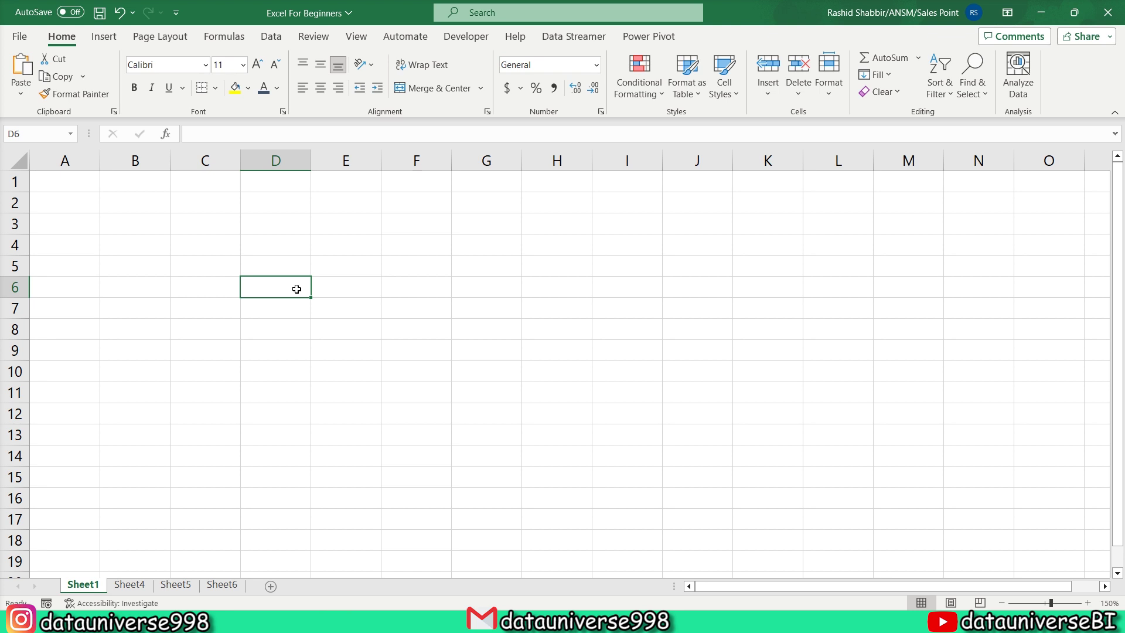
pyautogui.moveTo(211, 222); pyautogui.dragTo(489, 372)
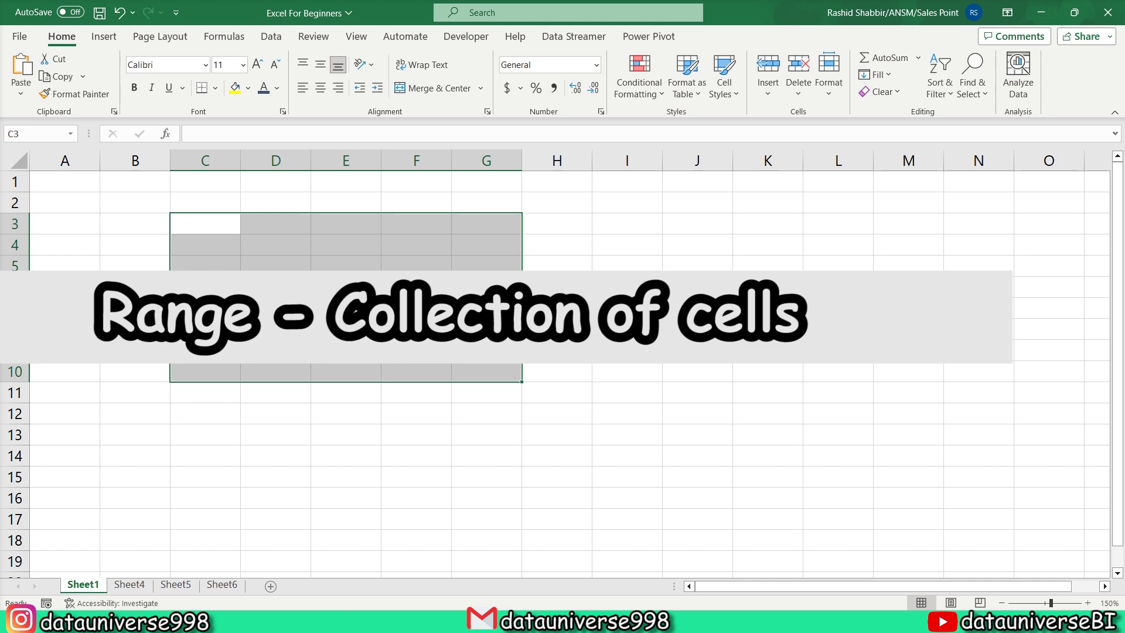
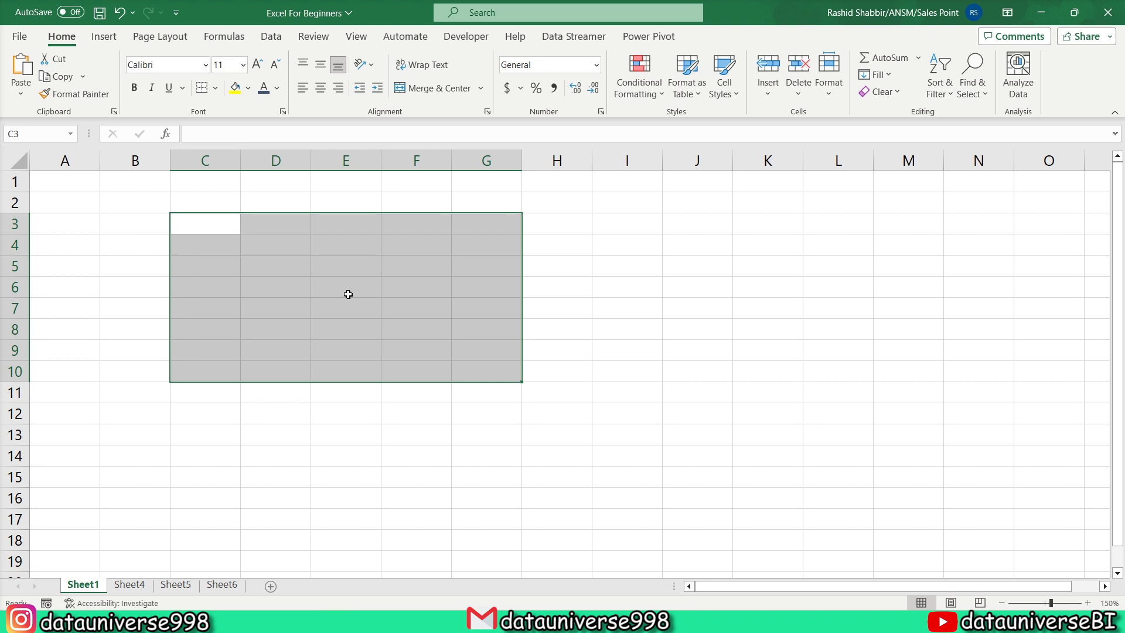
# Select cell C3 and look through the Insert and Page Layout ribbon commands before returning to Home.
pyautogui.click(215, 221)
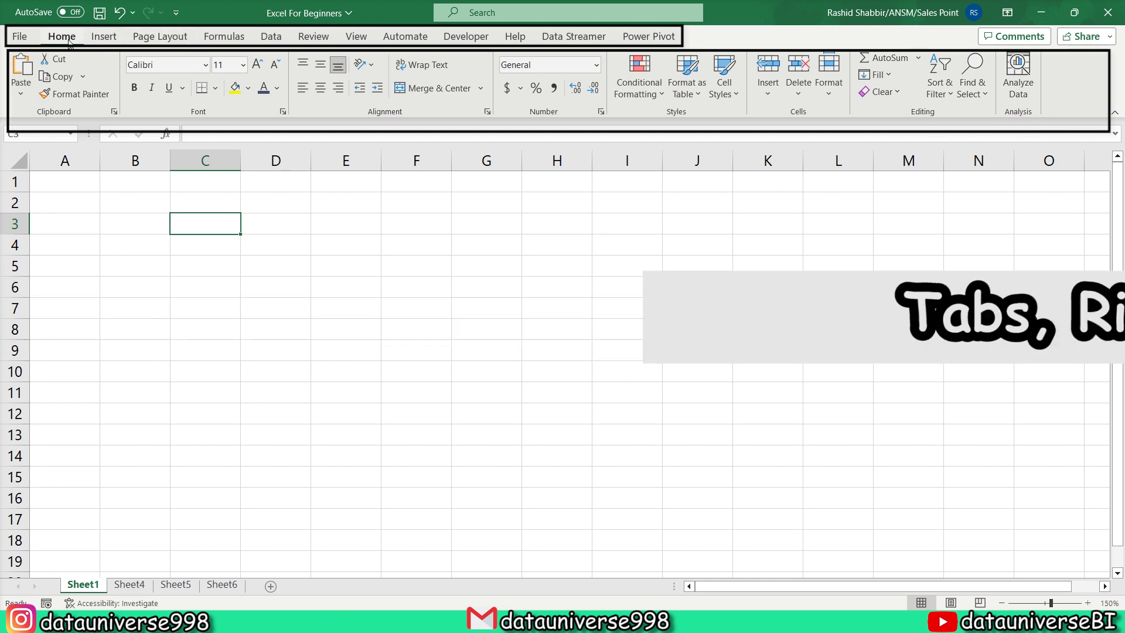
pyautogui.click(97, 40)
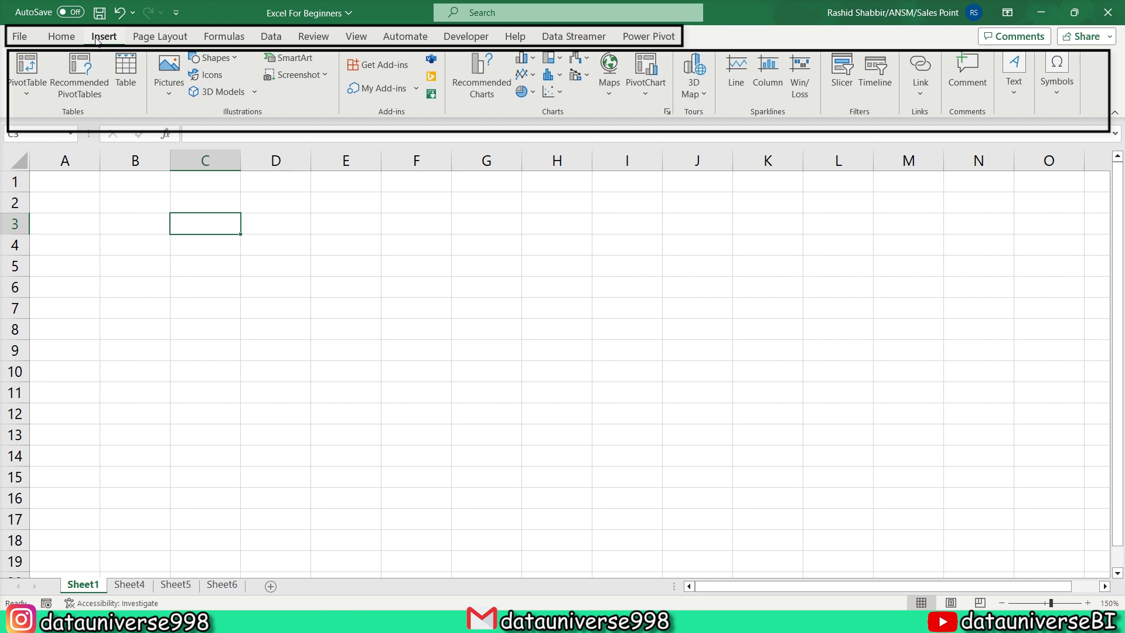
pyautogui.click(144, 40)
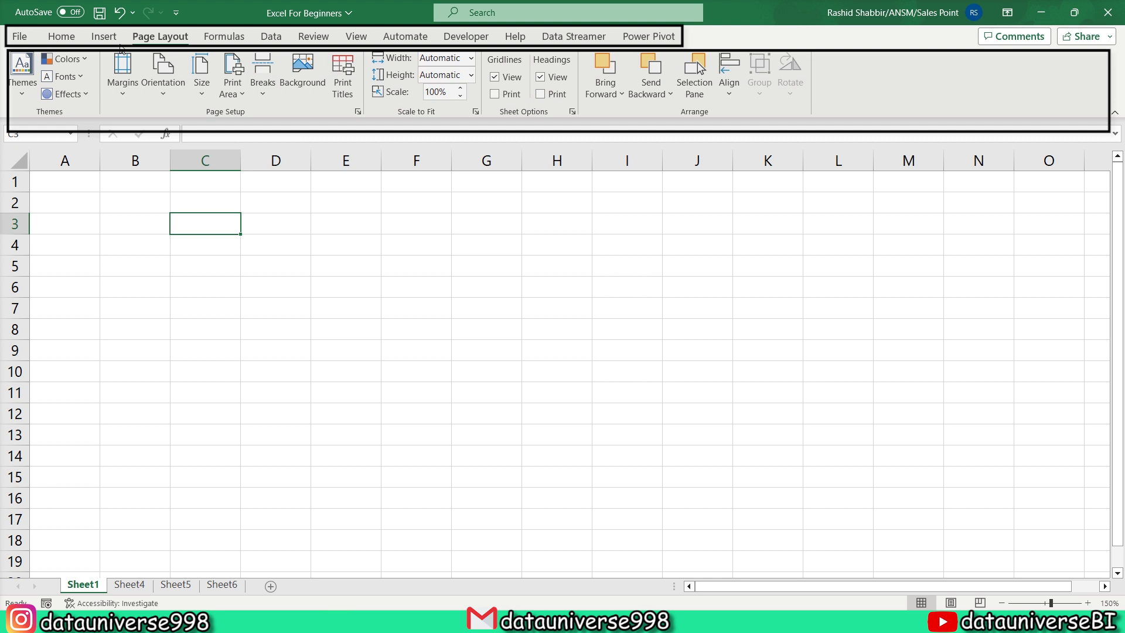
pyautogui.click(73, 37)
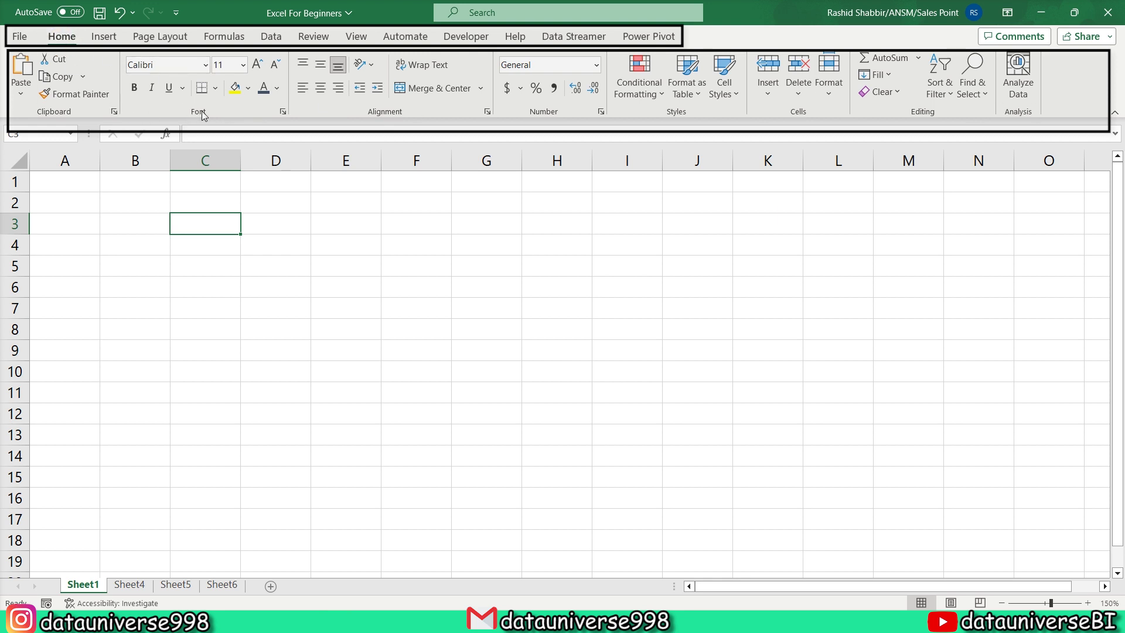
# Open the Format Cells font settings and close them without changing anything.
pyautogui.moveTo(114, 112)
pyautogui.click(283, 111)
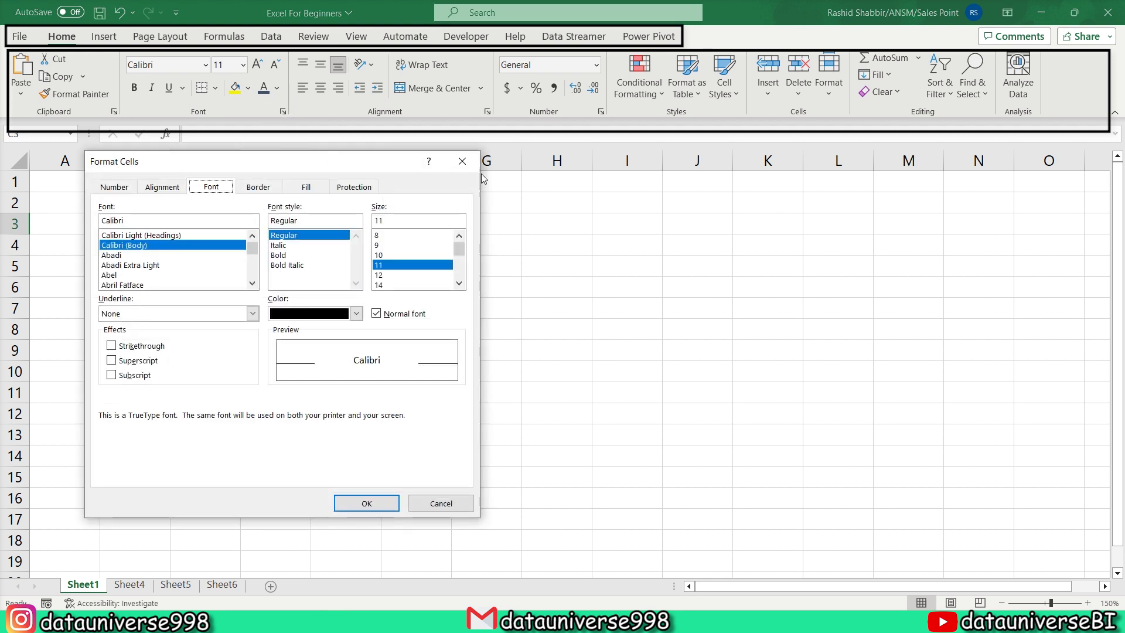
pyautogui.click(462, 161)
pyautogui.scroll(-1, 392, 68)
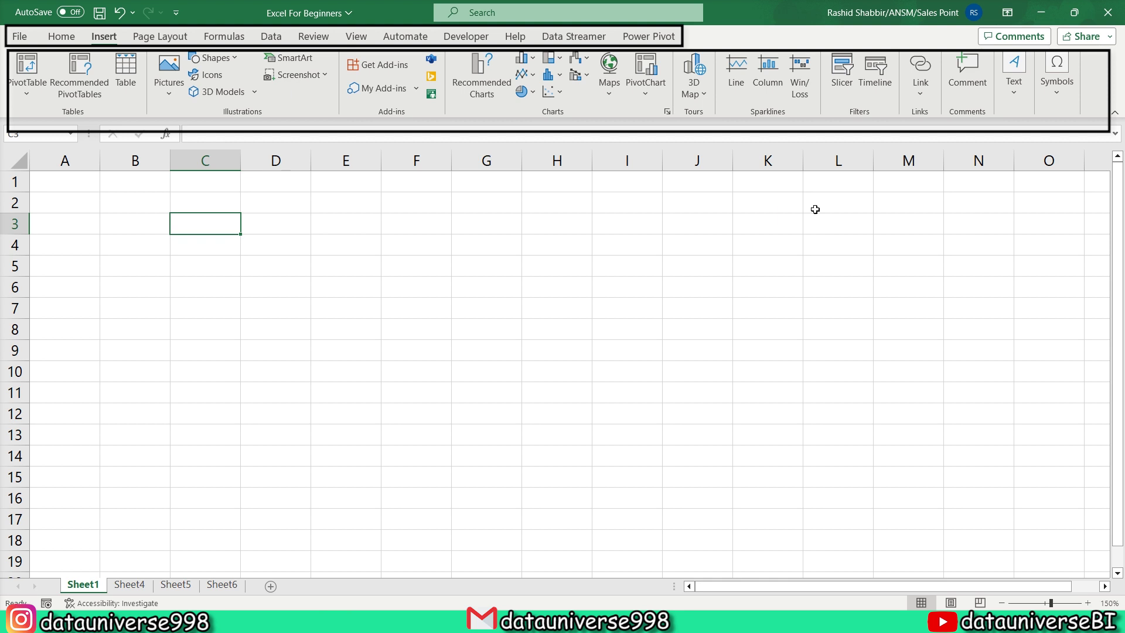
pyautogui.click(153, 207)
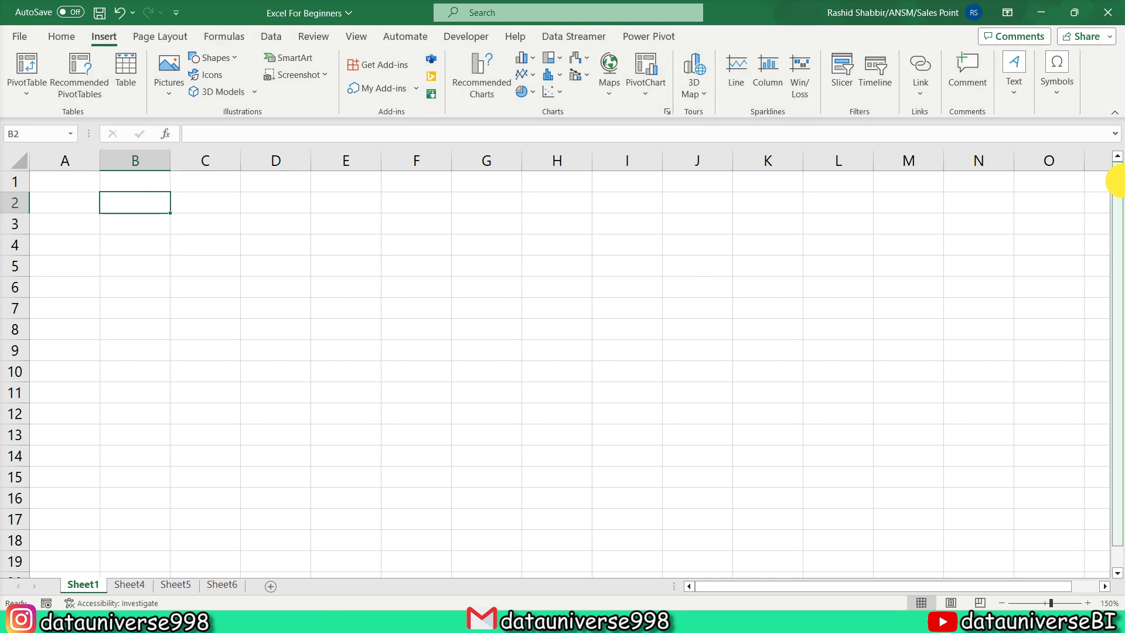
pyautogui.moveTo(1122, 193); pyautogui.dragTo(1121, 200)
pyautogui.scroll(-5, 965, 382)
pyautogui.scroll(-6, 939, 387)
pyautogui.scroll(-5, 940, 389)
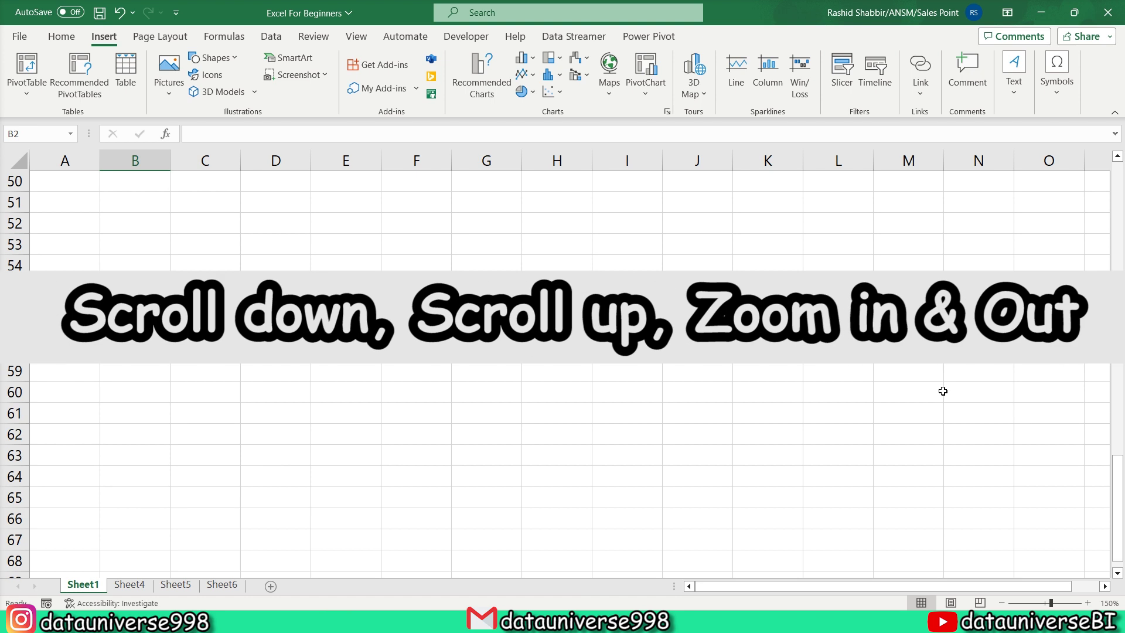
pyautogui.scroll(-5, 943, 392)
pyautogui.scroll(-4, 945, 390)
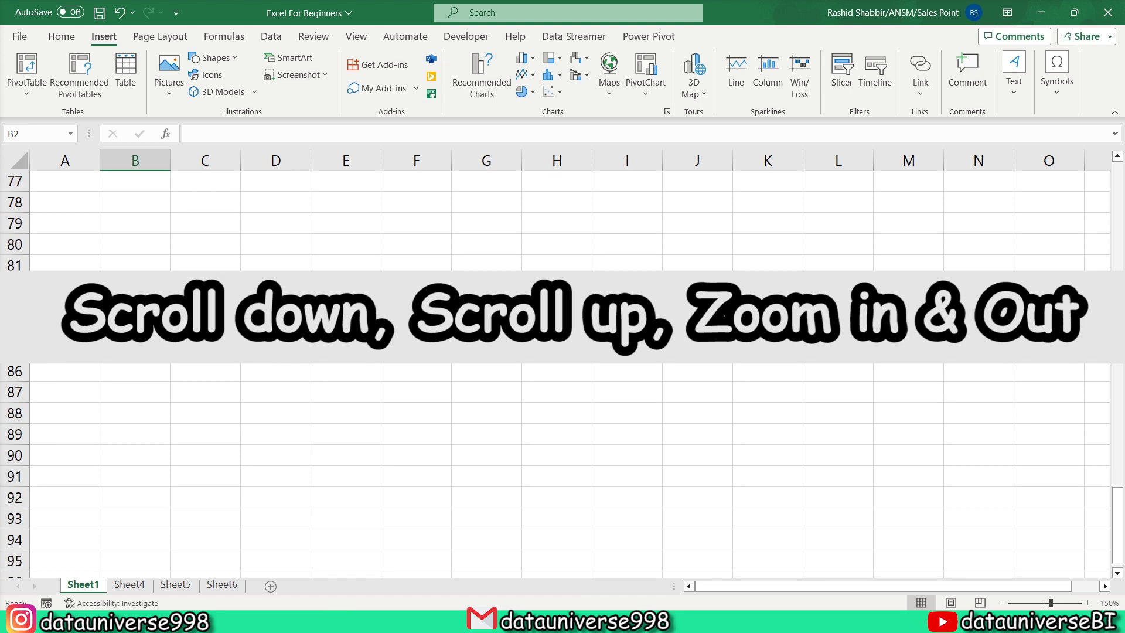
pyautogui.scroll(-3, 946, 390)
pyautogui.scroll(5, 946, 390)
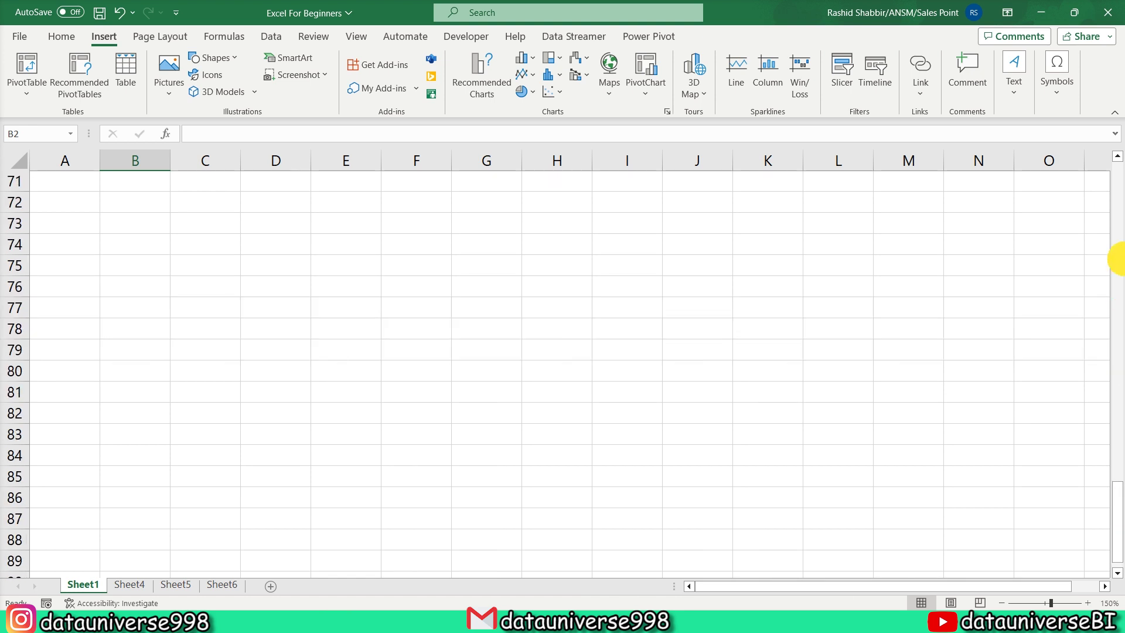
pyautogui.moveTo(1117, 492); pyautogui.dragTo(1111, 182)
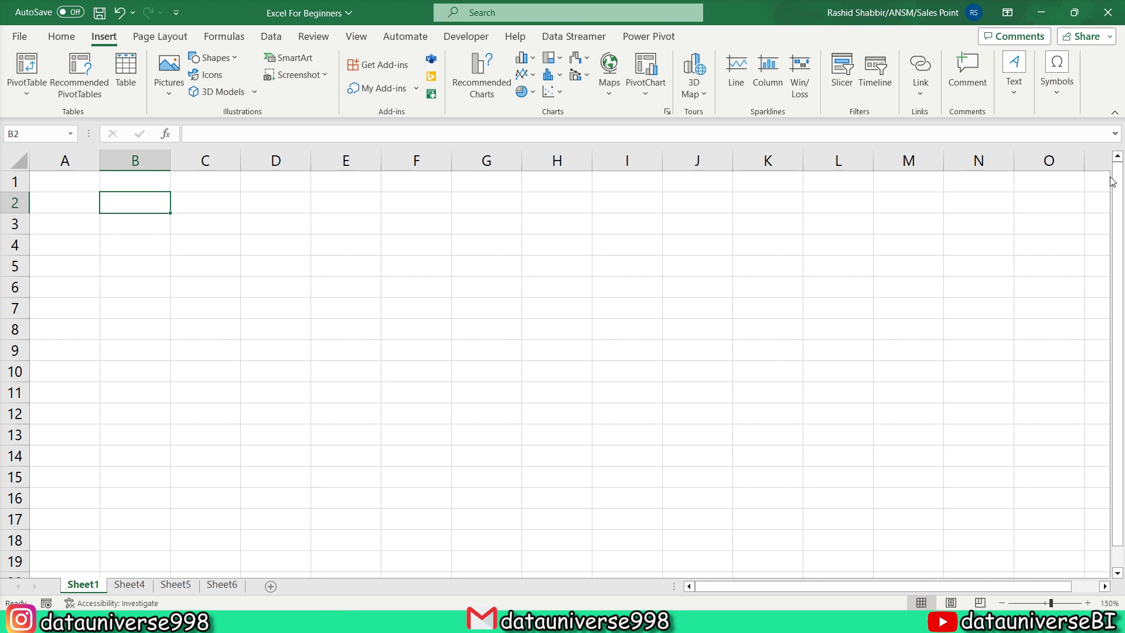
pyautogui.click(1104, 586)
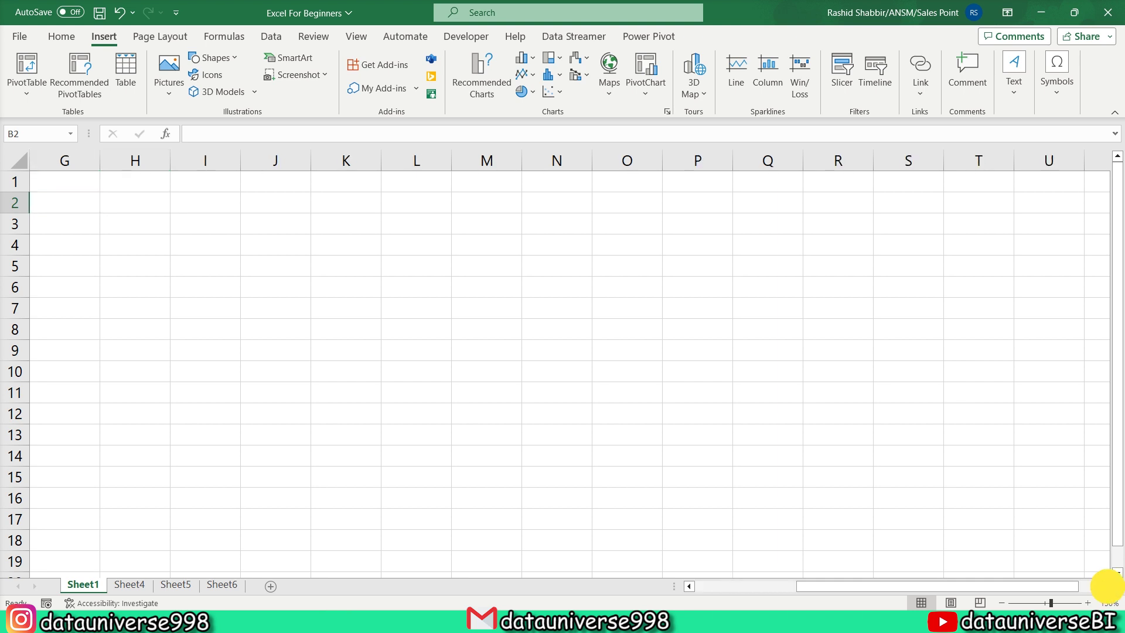
pyautogui.moveTo(999, 586); pyautogui.dragTo(713, 586)
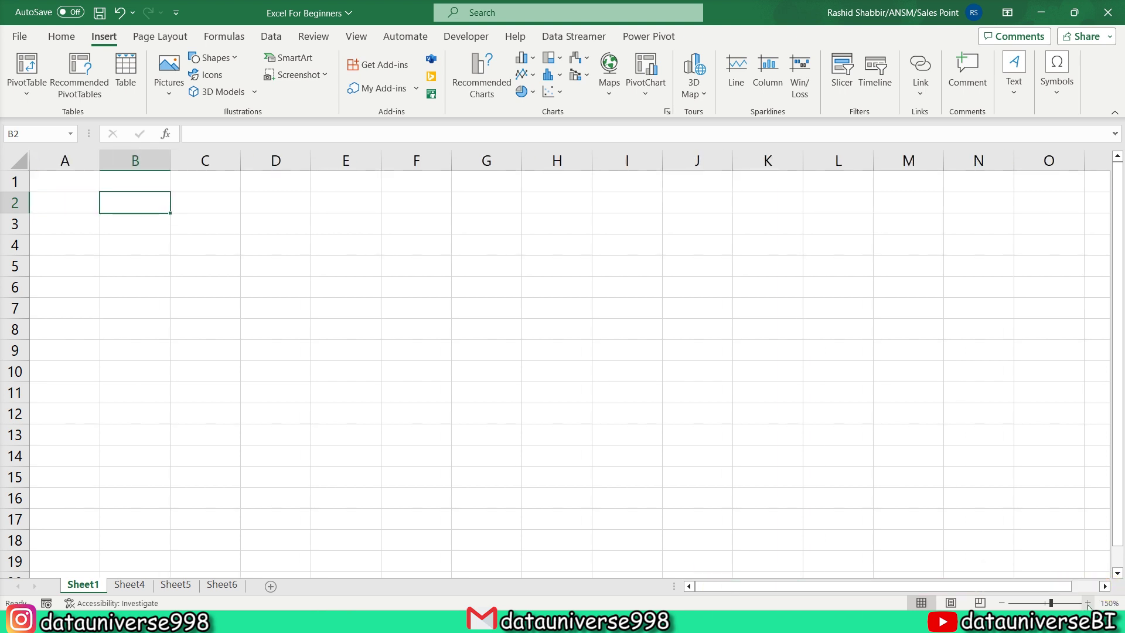
pyautogui.click(1087, 603)
pyautogui.click(1088, 603)
pyautogui.click(1088, 603)
pyautogui.click(1002, 603)
pyautogui.click(1002, 603)
pyautogui.click(1002, 603)
pyautogui.click(1002, 603)
pyautogui.click(1003, 603)
pyautogui.scroll(2, 573, 316)
# Rename the Sheet1 tab to 'Inv'.
pyautogui.doubleClick(85, 584)
pyautogui.write('Invi')
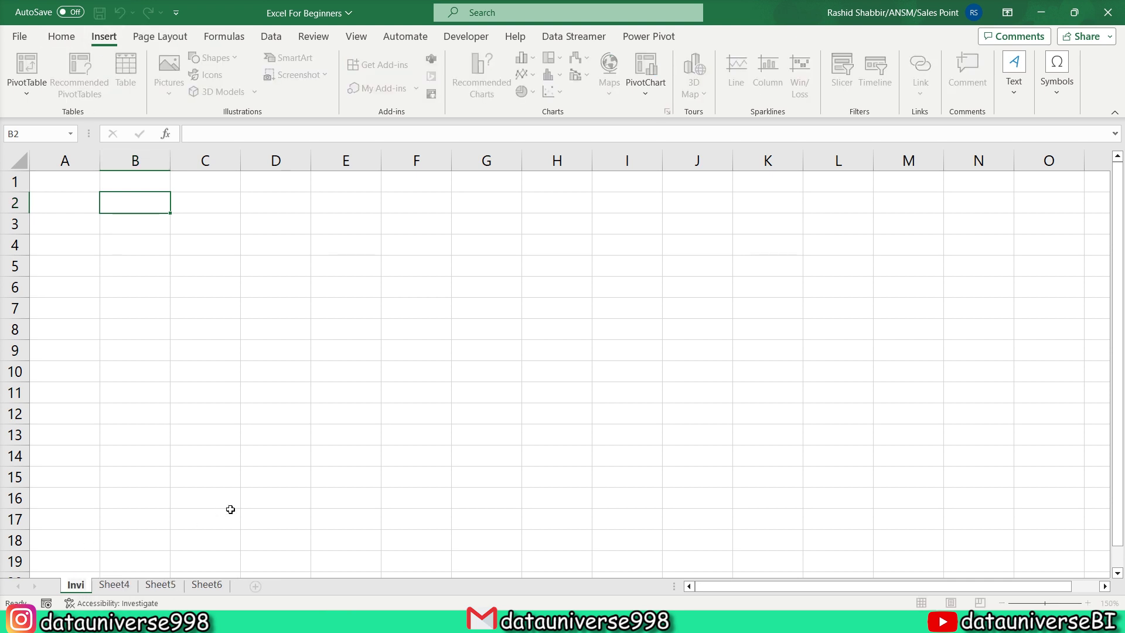
pyautogui.write('voic')
pyautogui.press('BackSpace')
pyautogui.press('BackSpace')
pyautogui.press('BackSpace')
pyautogui.press('BackSpace')
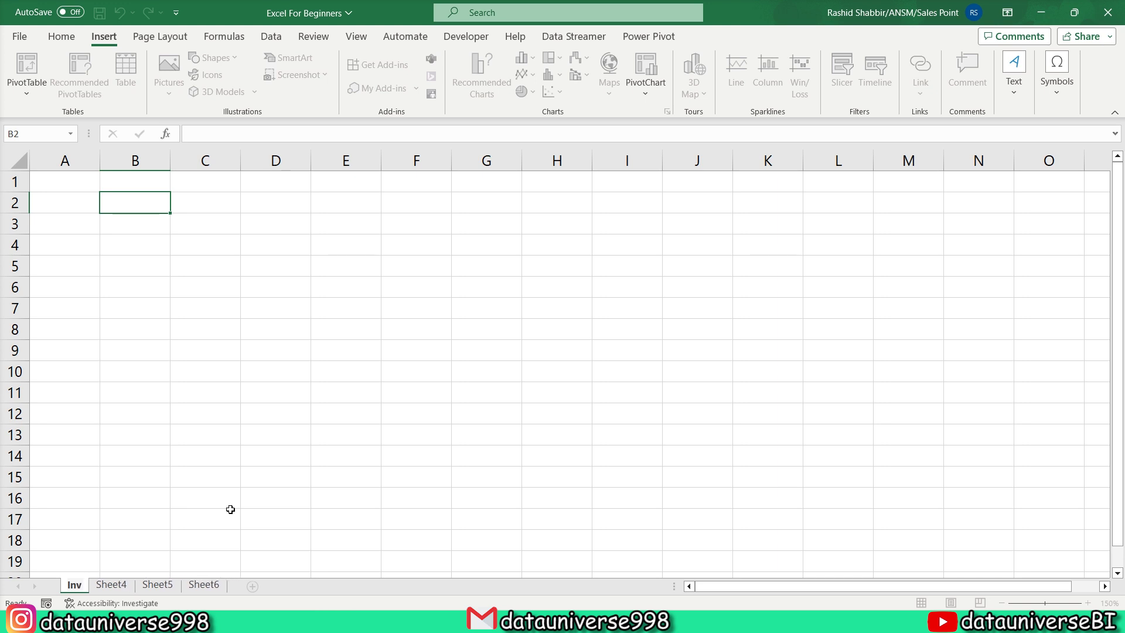
pyautogui.click(78, 185)
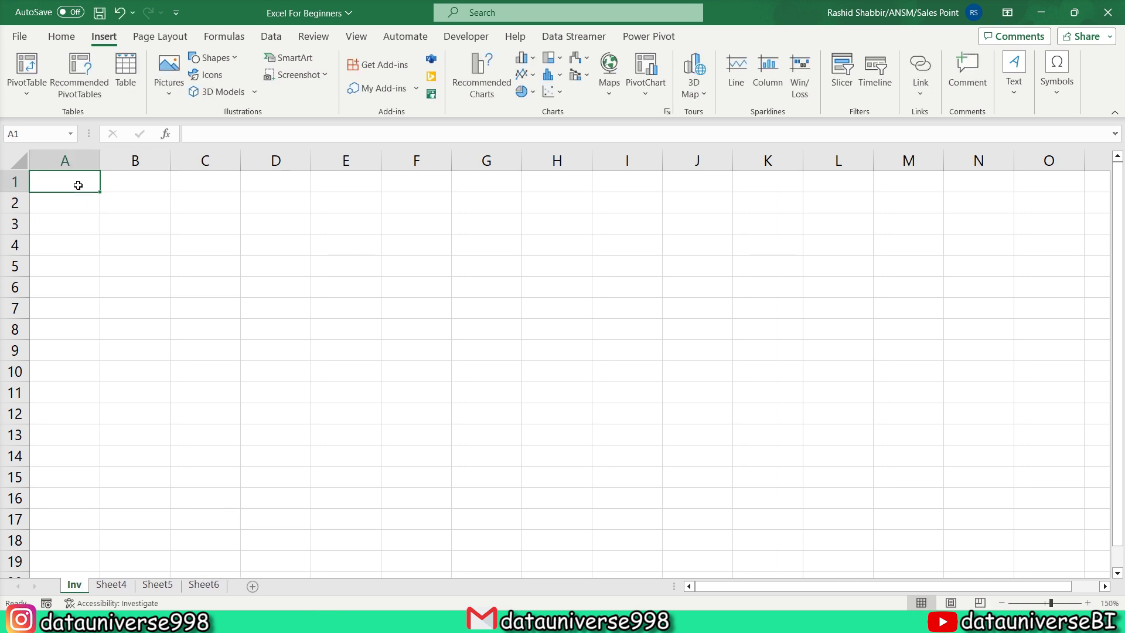
# Enter headers Inv #, Details, QTY, UNIT PRICE and AMOUNT across A1:E1, then zoom in.
pyautogui.write('Inv')
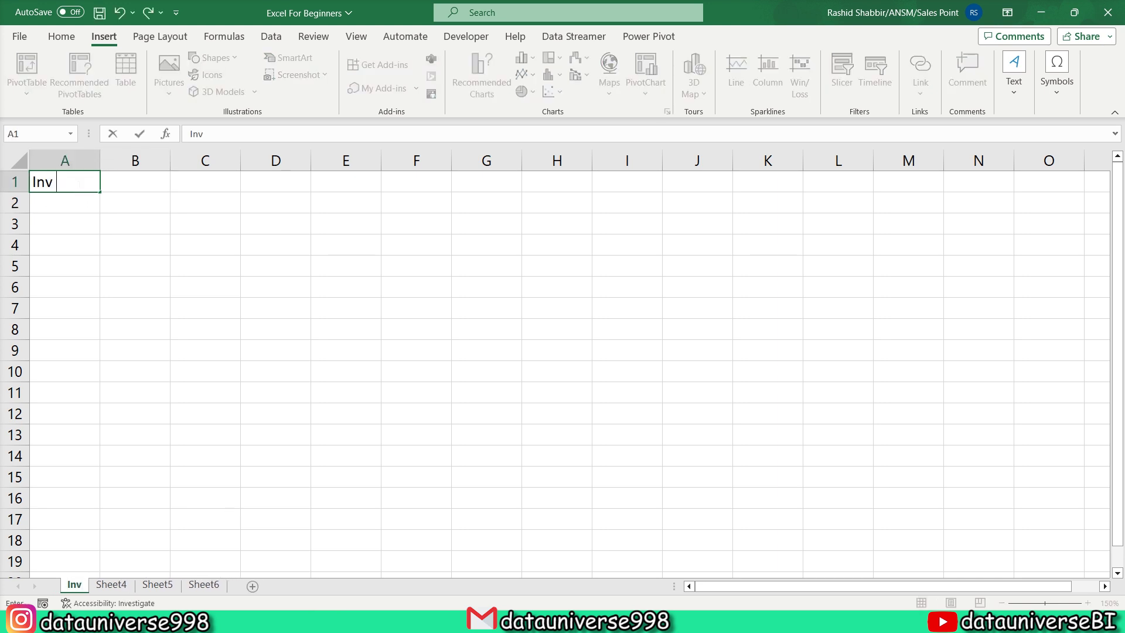
pyautogui.write(' #')
pyautogui.press('Tab')
pyautogui.write('Details')
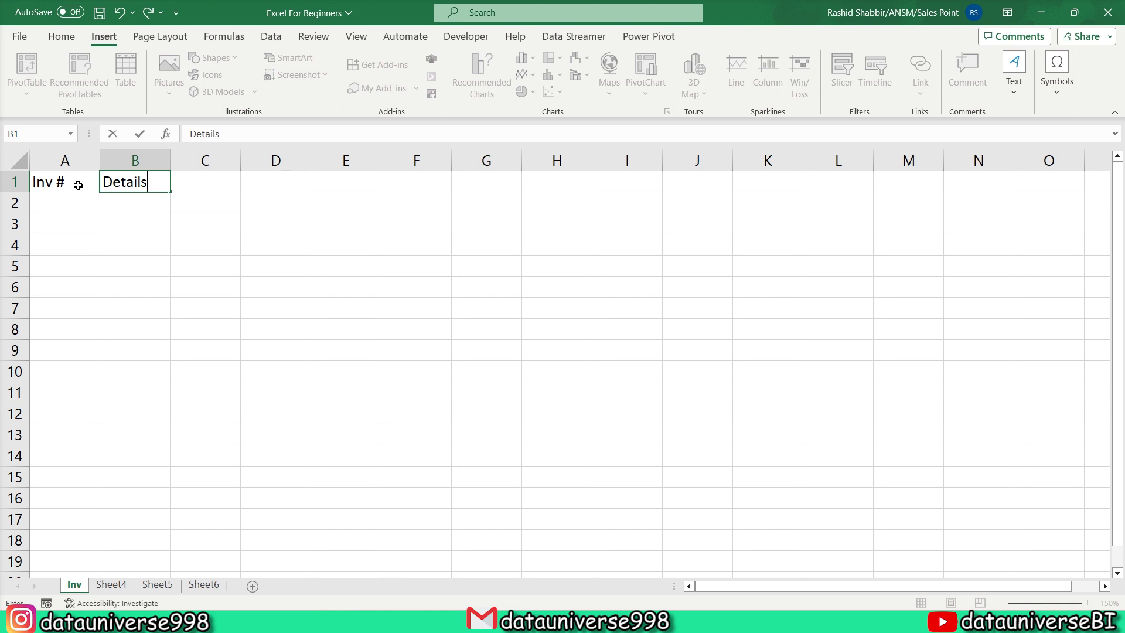
pyautogui.press('Tab')
pyautogui.write('TQT')
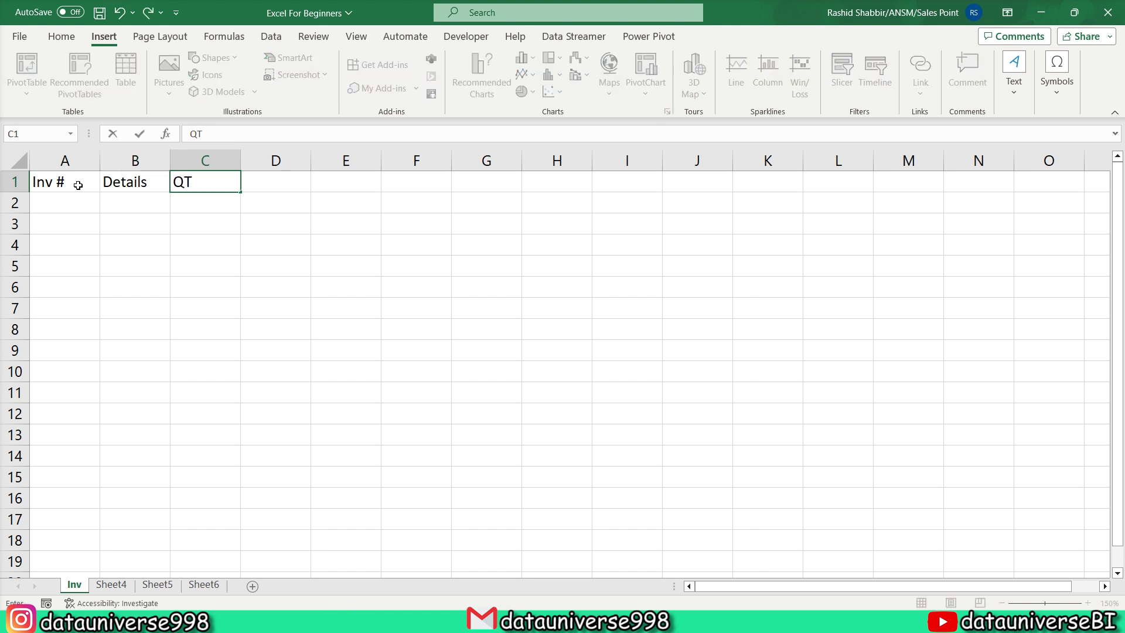
pyautogui.press('Tab')
pyautogui.write('UNIT')
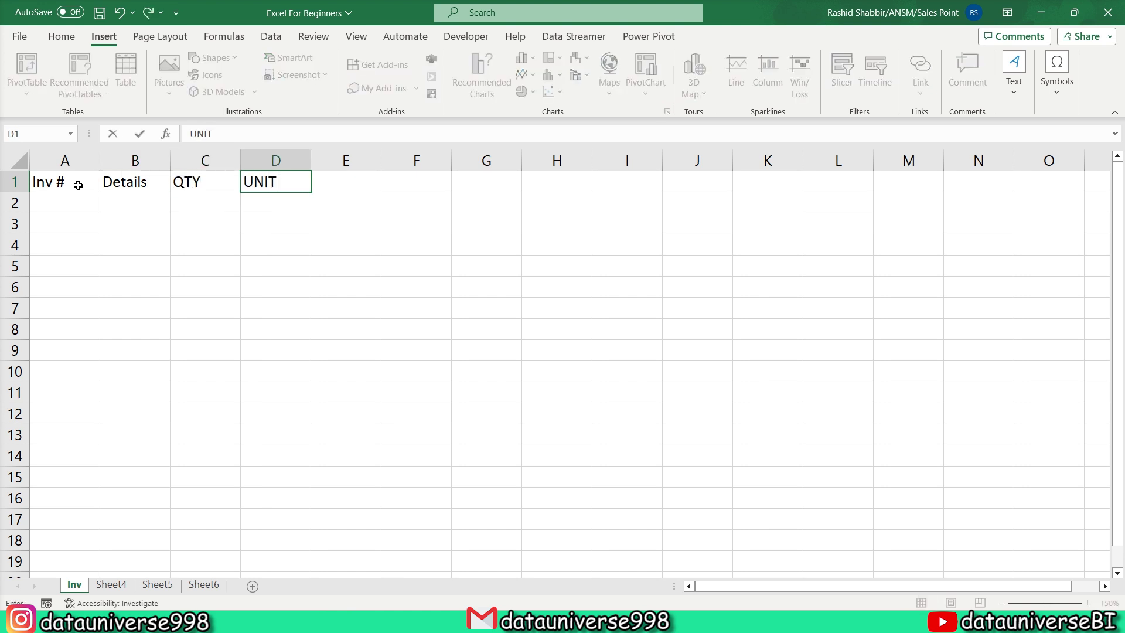
pyautogui.write(' PRICE')
pyautogui.press('Tab')
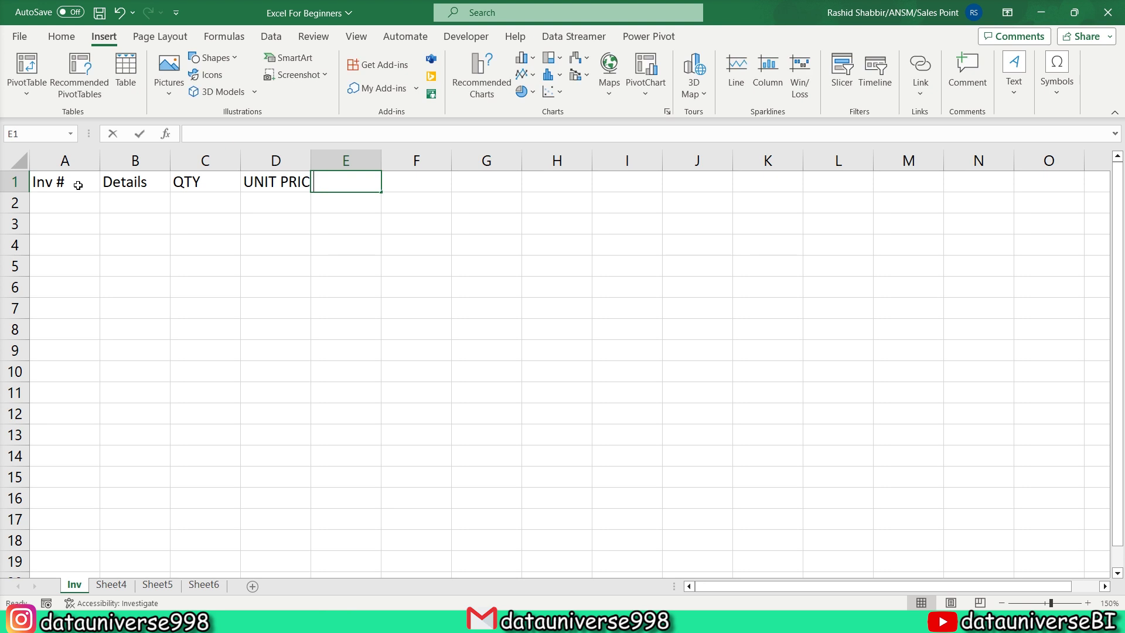
pyautogui.write('AMOUNT')
pyautogui.press('Return')
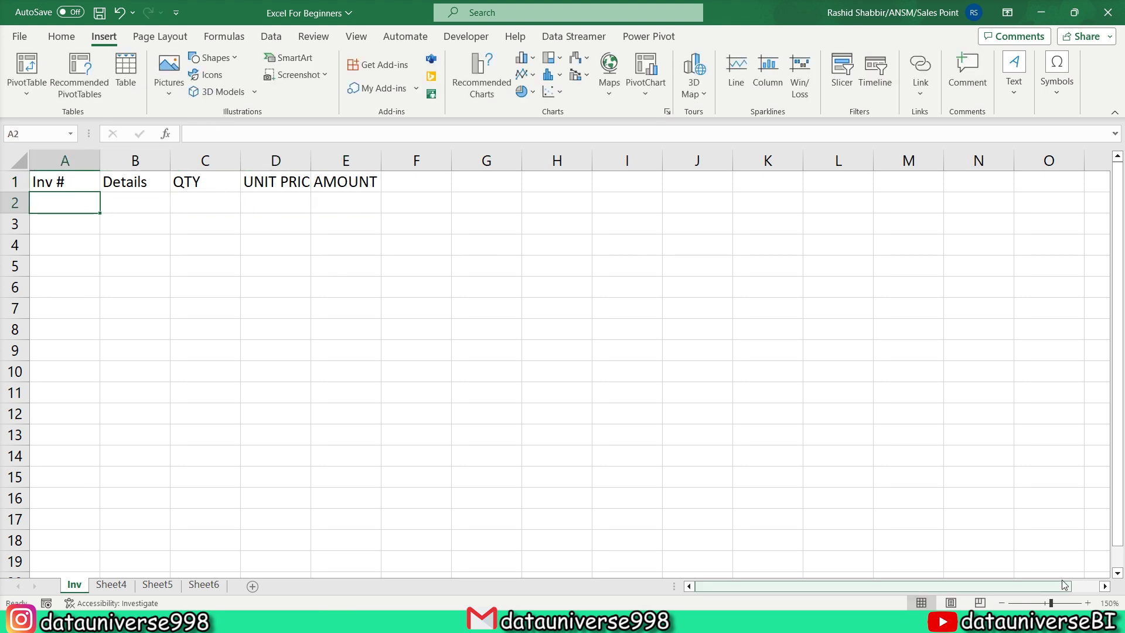
pyautogui.click(1088, 603)
pyautogui.click(1088, 603)
# Enter invoice number 1 in cell A2, then select B2 for the item details.
pyautogui.click(1088, 604)
pyautogui.click(1088, 603)
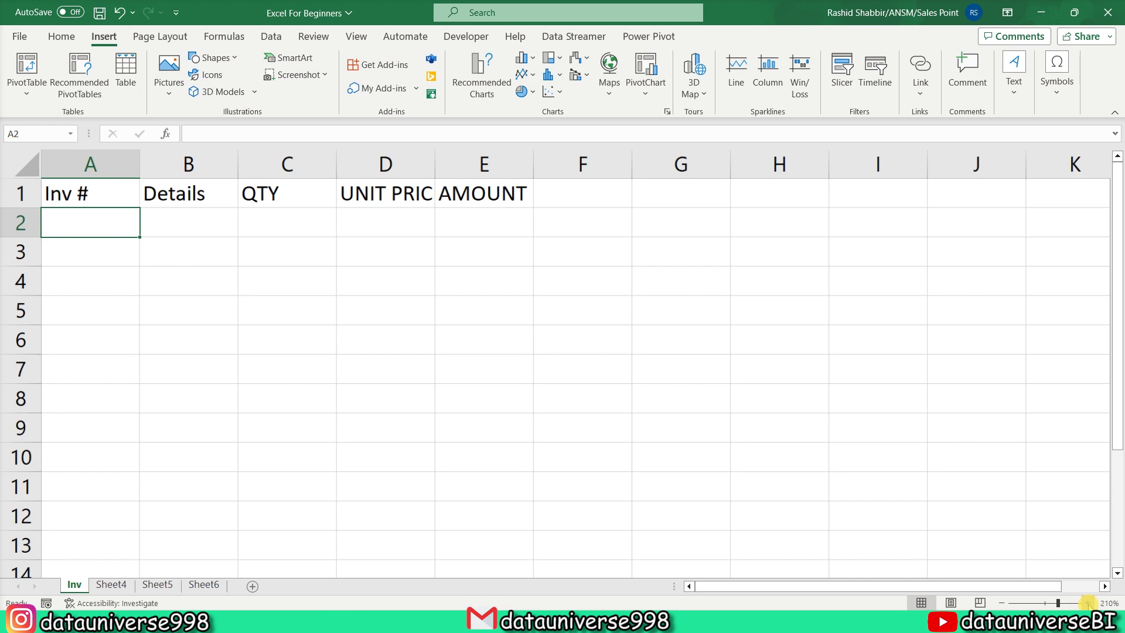
pyautogui.click(1088, 604)
pyautogui.click(1088, 603)
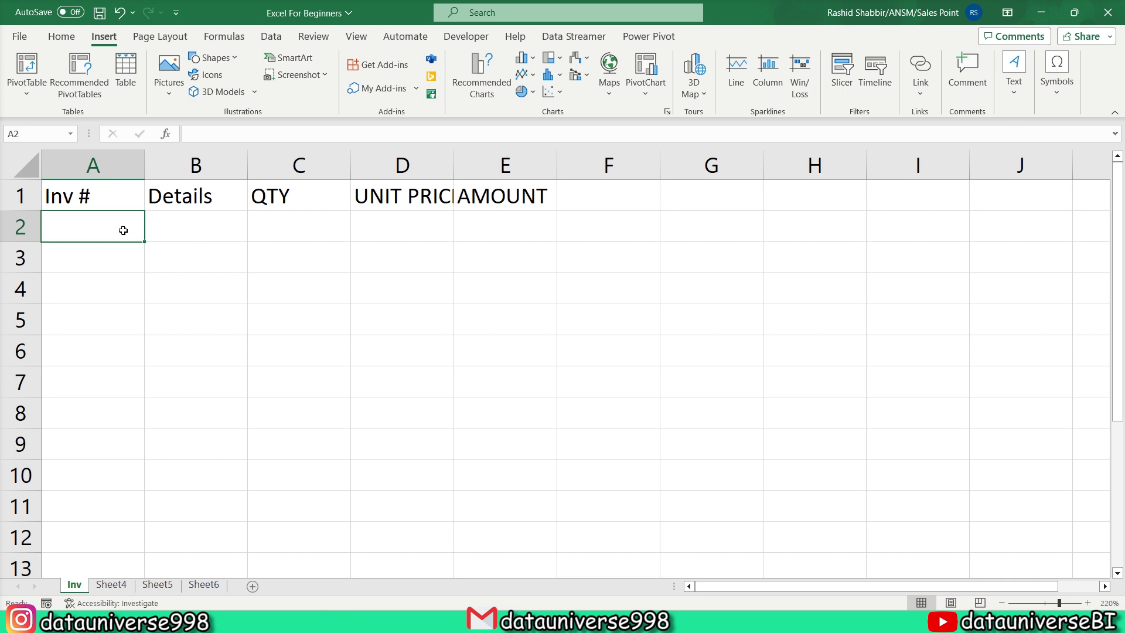
pyautogui.write('1')
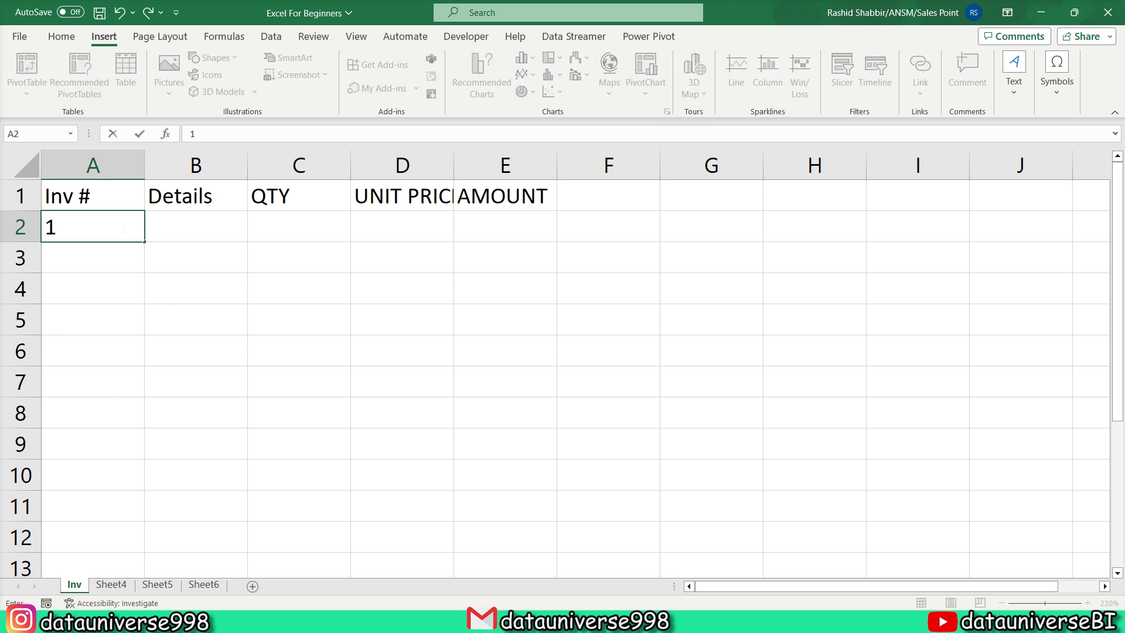
pyautogui.press('Return')
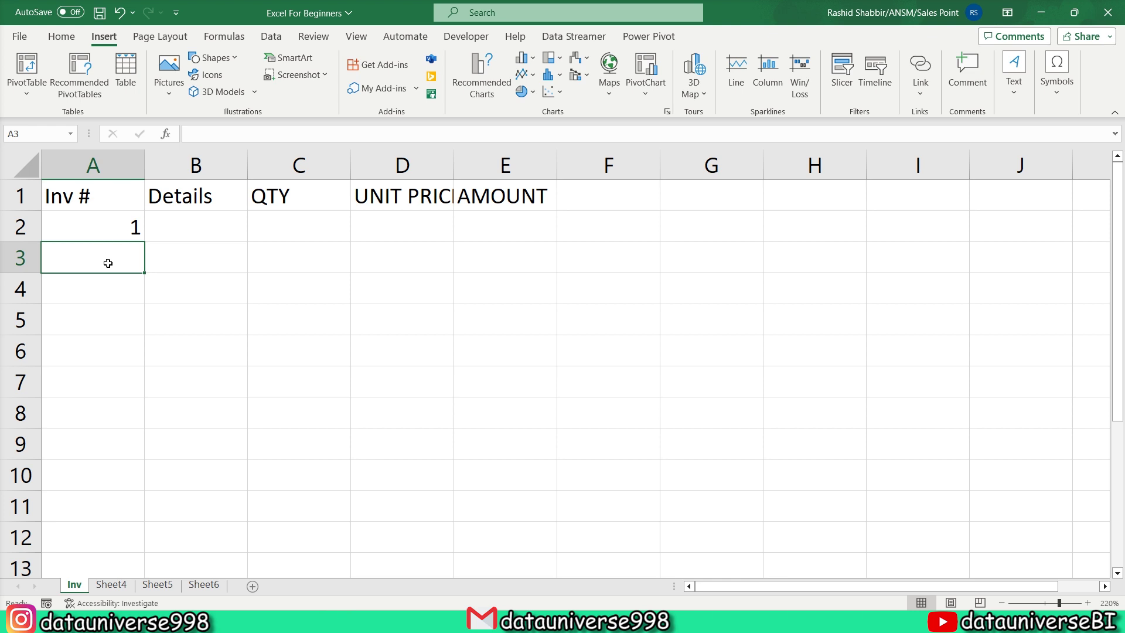
pyautogui.click(183, 226)
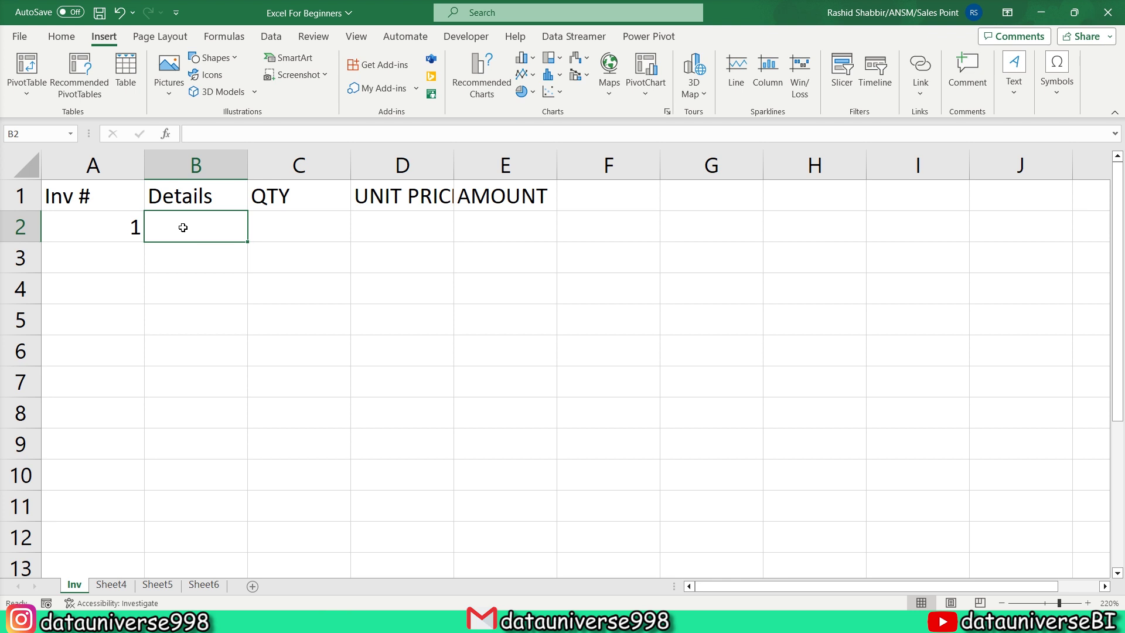
# Enter 'Soap' as the item in Details cell B2.
pyautogui.write('sOP')
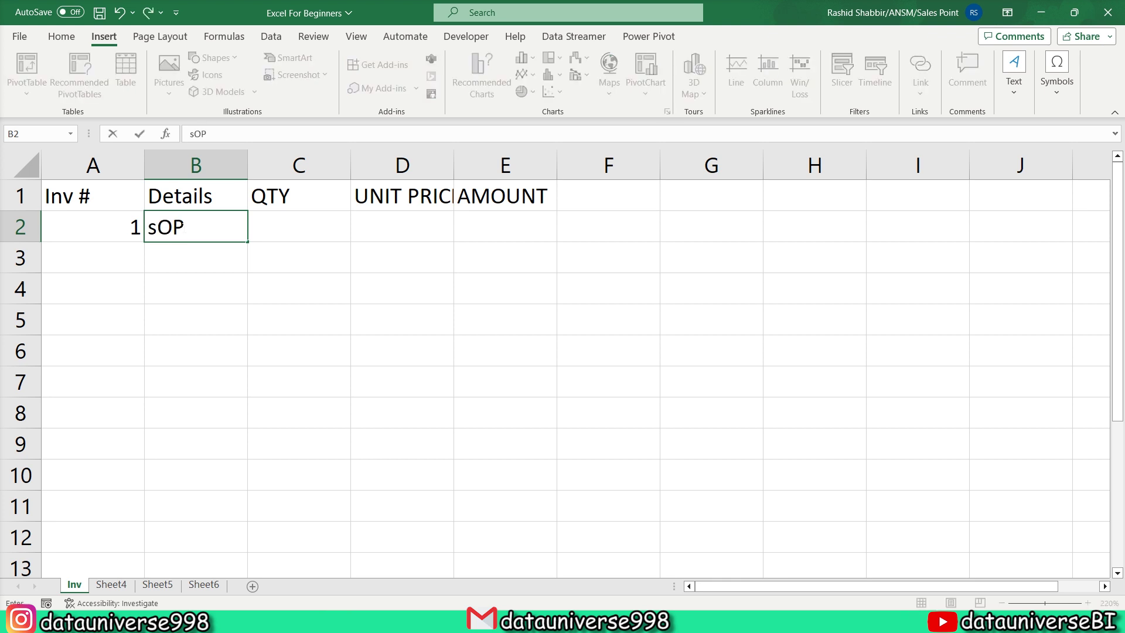
pyautogui.press('BackSpace')
pyautogui.press('BackSpace')
pyautogui.press('BackSpace')
pyautogui.write('Soap')
pyautogui.press('BackSpace')
pyautogui.write('a')
pyautogui.write('p')
pyautogui.press('Return')
# Enter quantity 5 in C2 and unit price 20 in D2.
pyautogui.click(183, 228)
pyautogui.press('Tab')
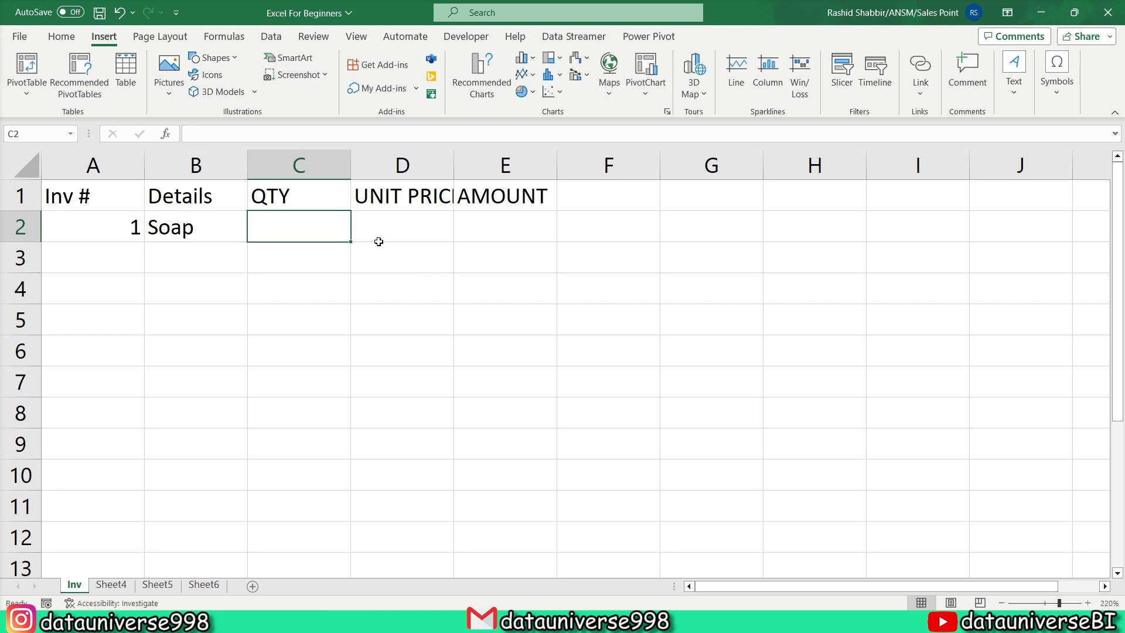
pyautogui.write('5')
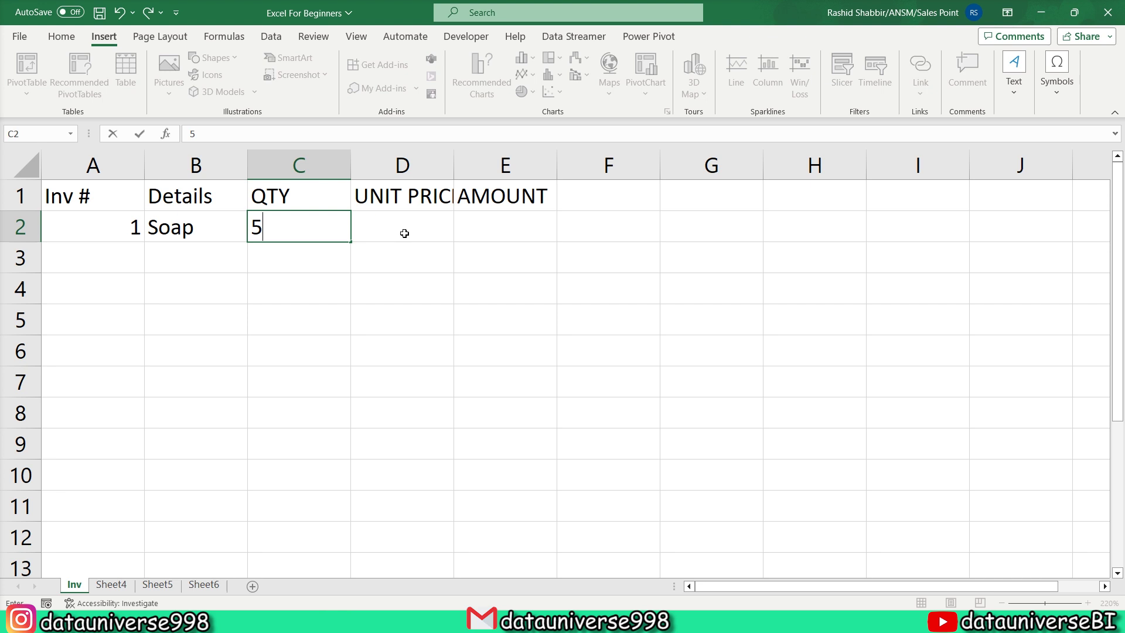
pyautogui.click(404, 233)
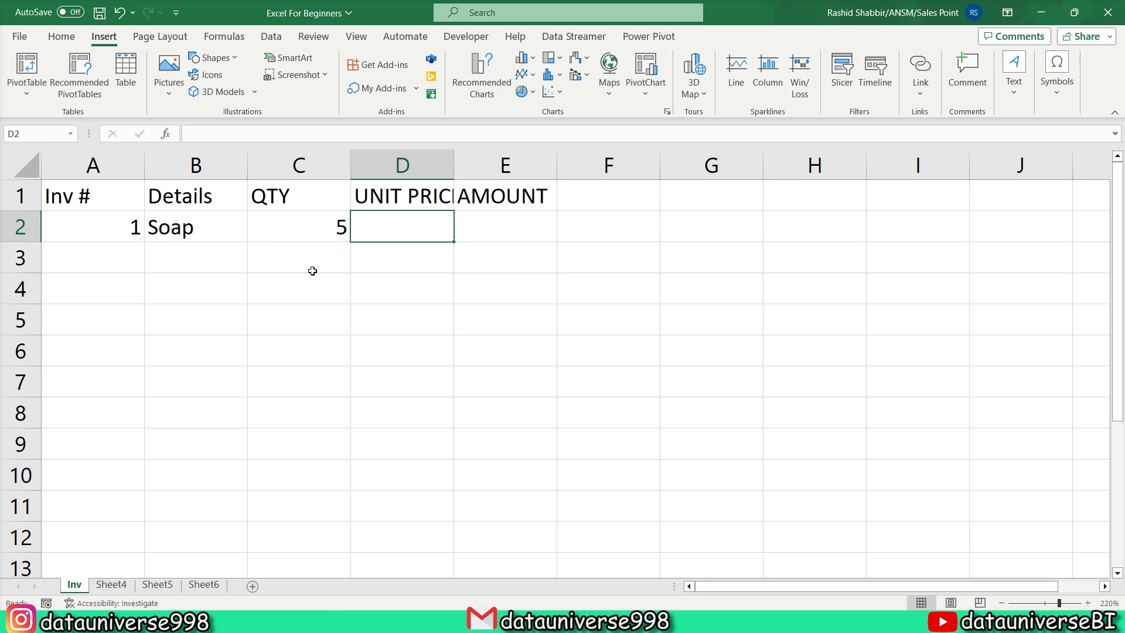
pyautogui.press('Right')
pyautogui.press('Right')
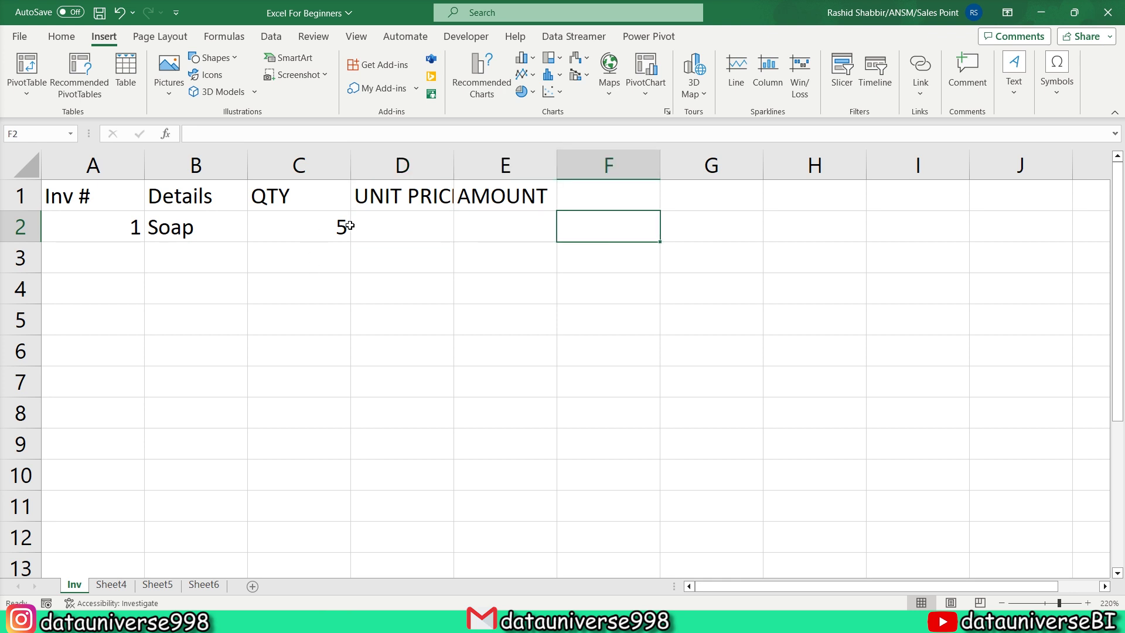
pyautogui.click(323, 226)
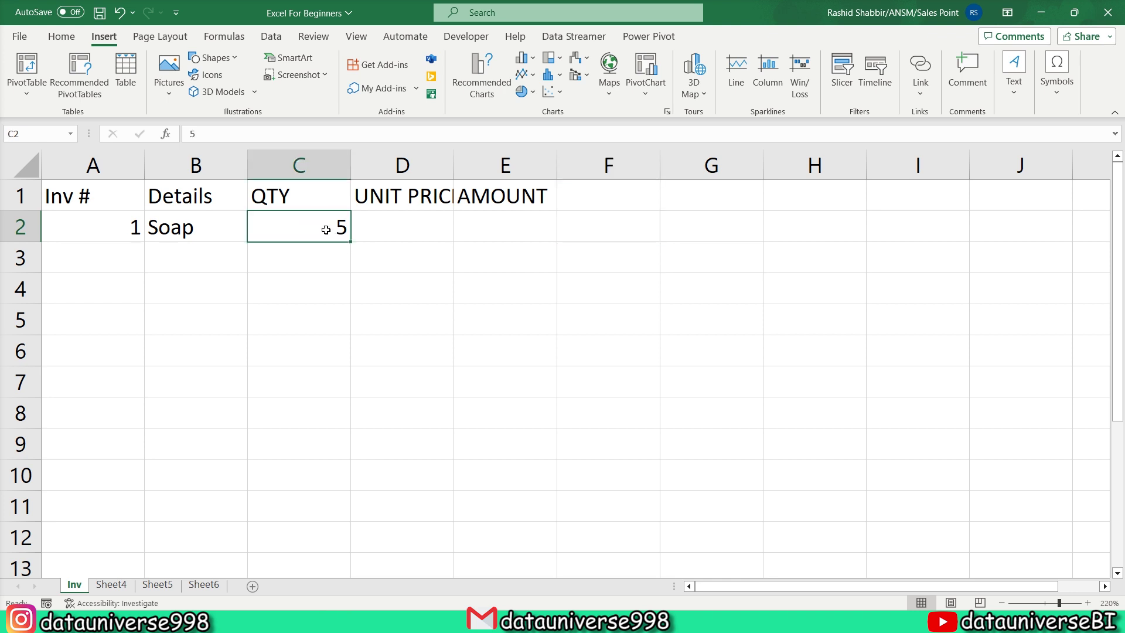
pyautogui.press('Right')
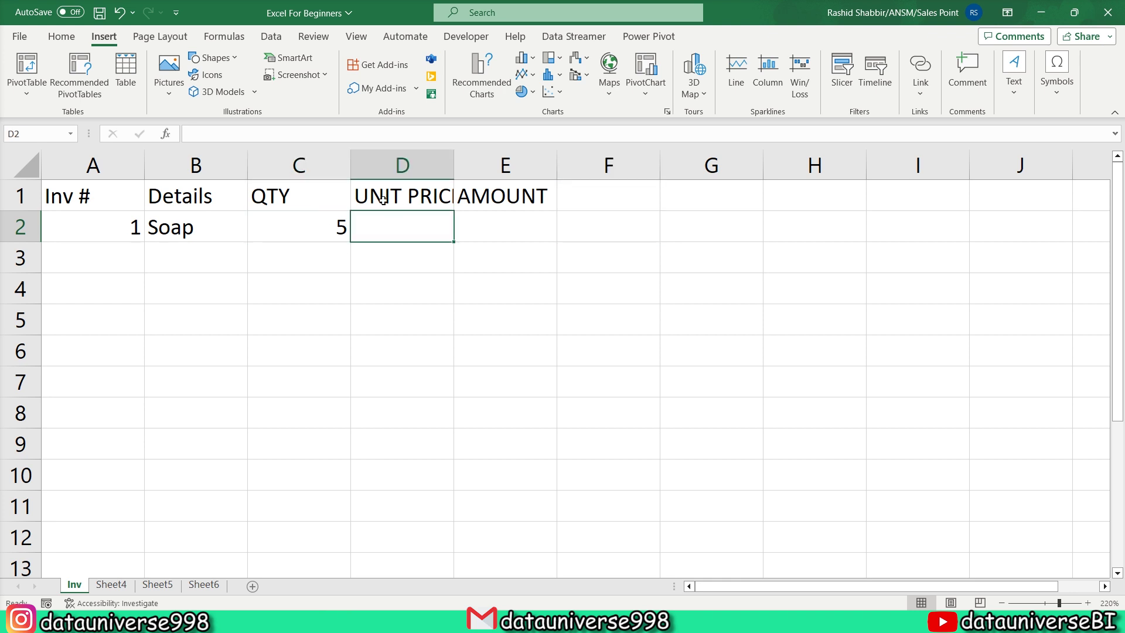
pyautogui.write('20')
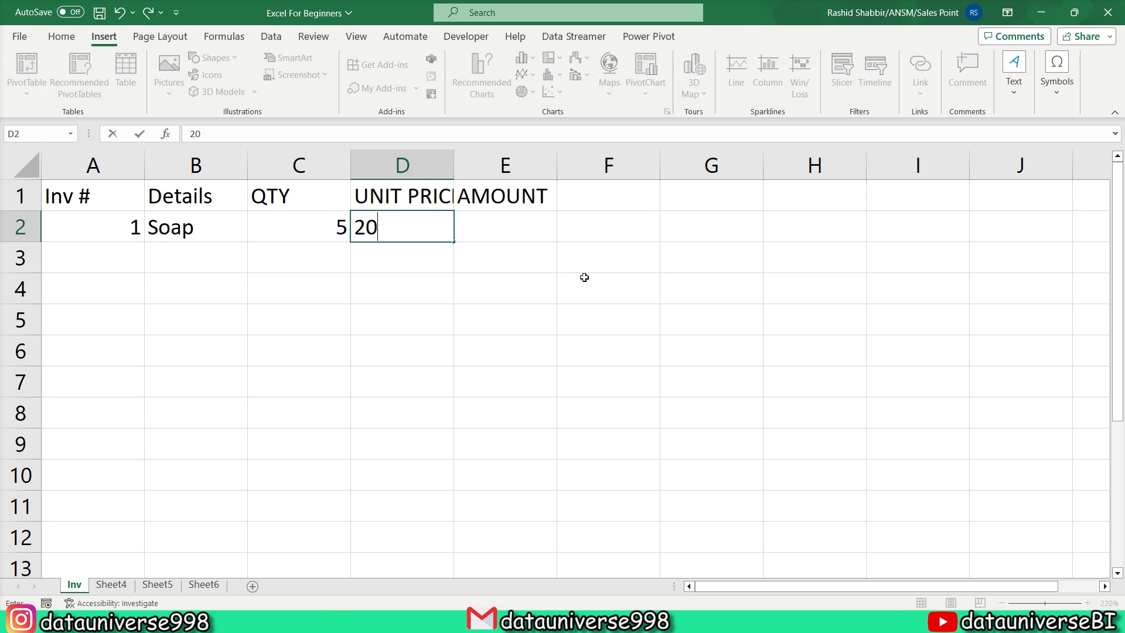
pyautogui.press('Tab')
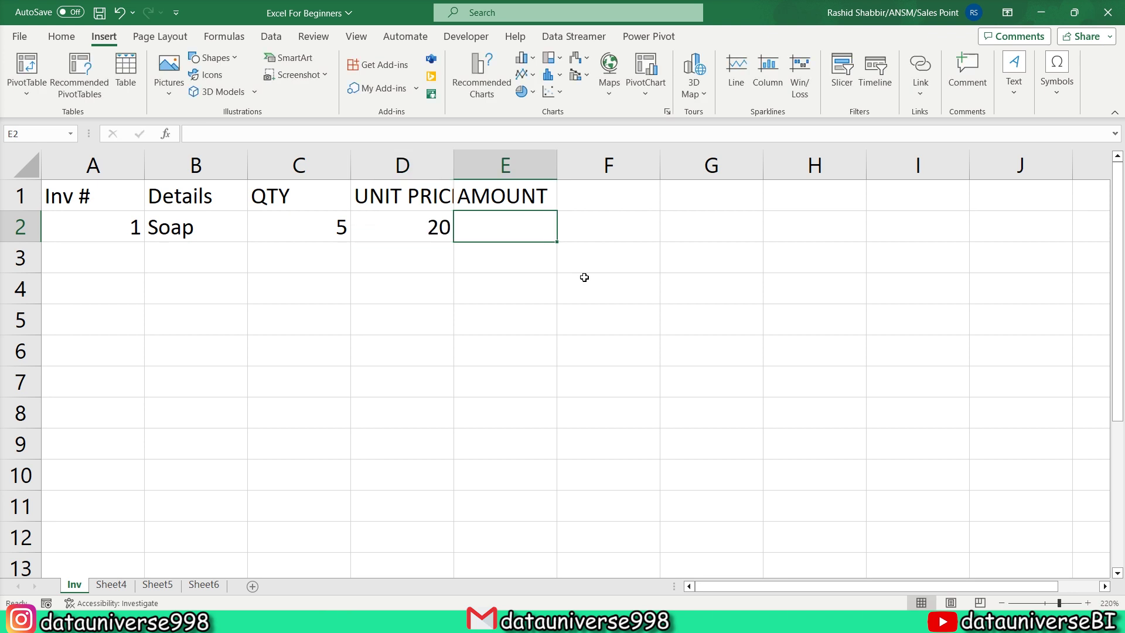
# Enter the formula =C2*D2 in E2 to compute the first AMOUNT.
pyautogui.write('=')
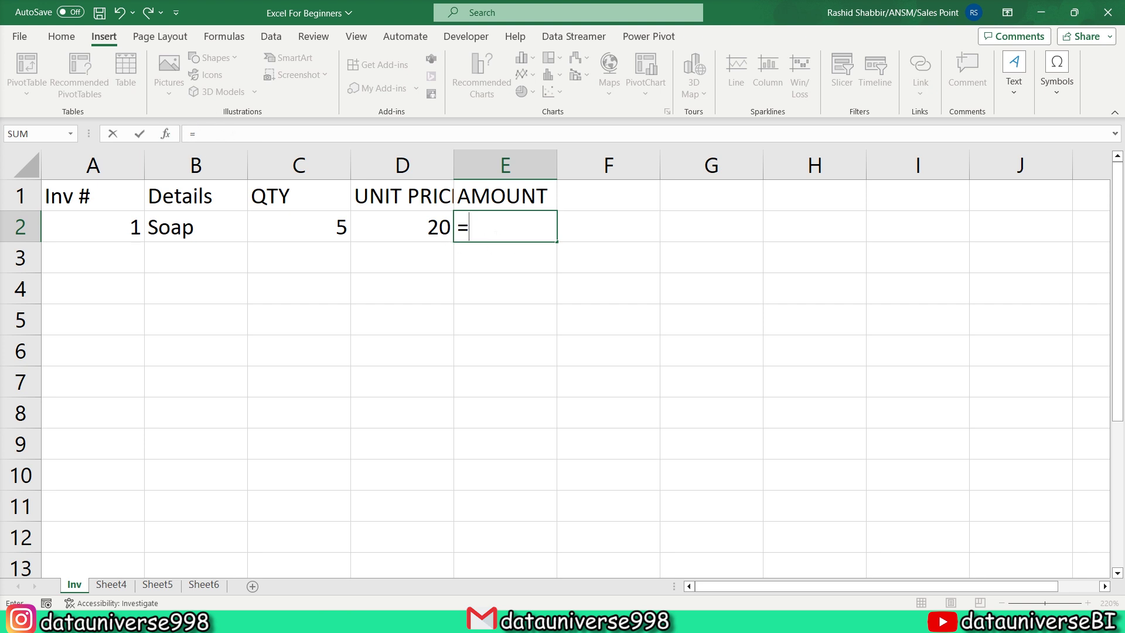
pyautogui.click(302, 224)
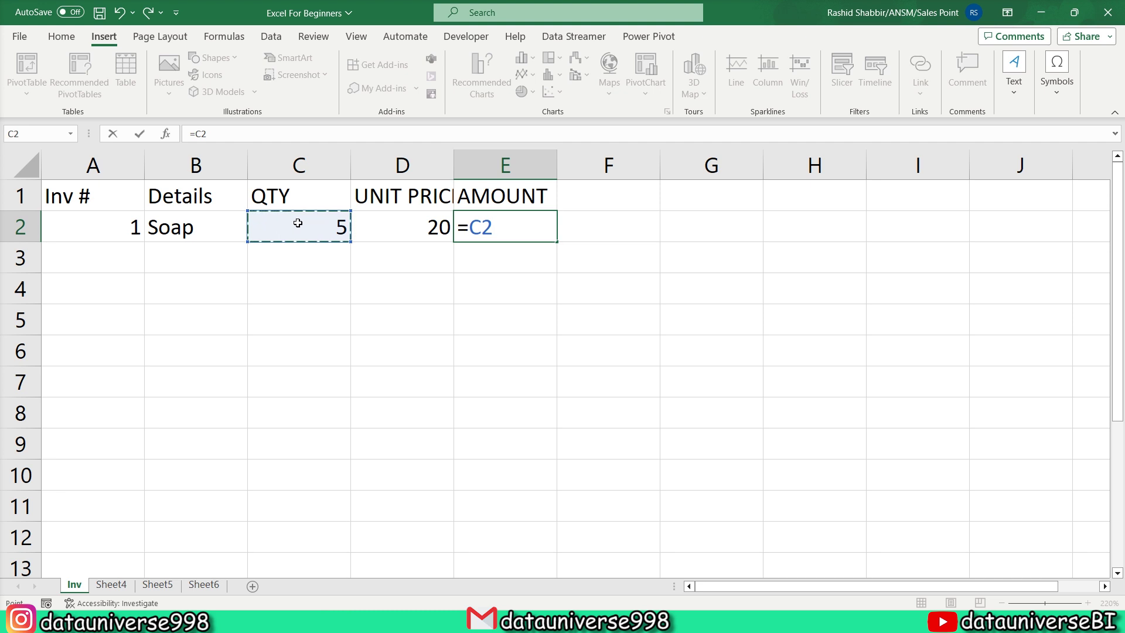
pyautogui.write('*')
pyautogui.click(409, 230)
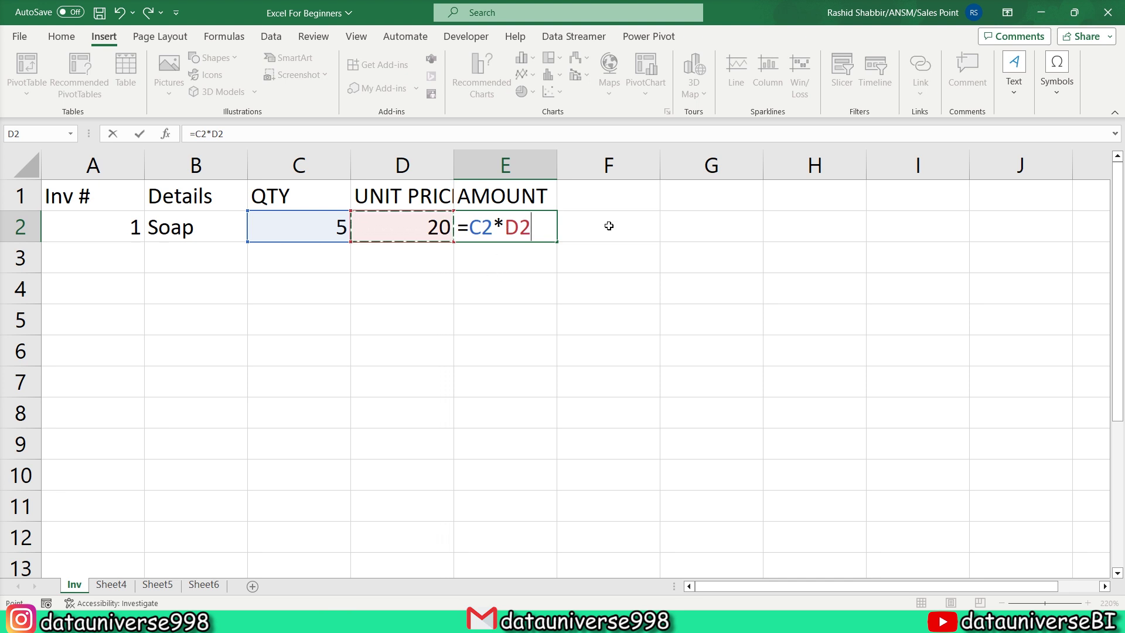
pyautogui.press('Return')
pyautogui.press('Up')
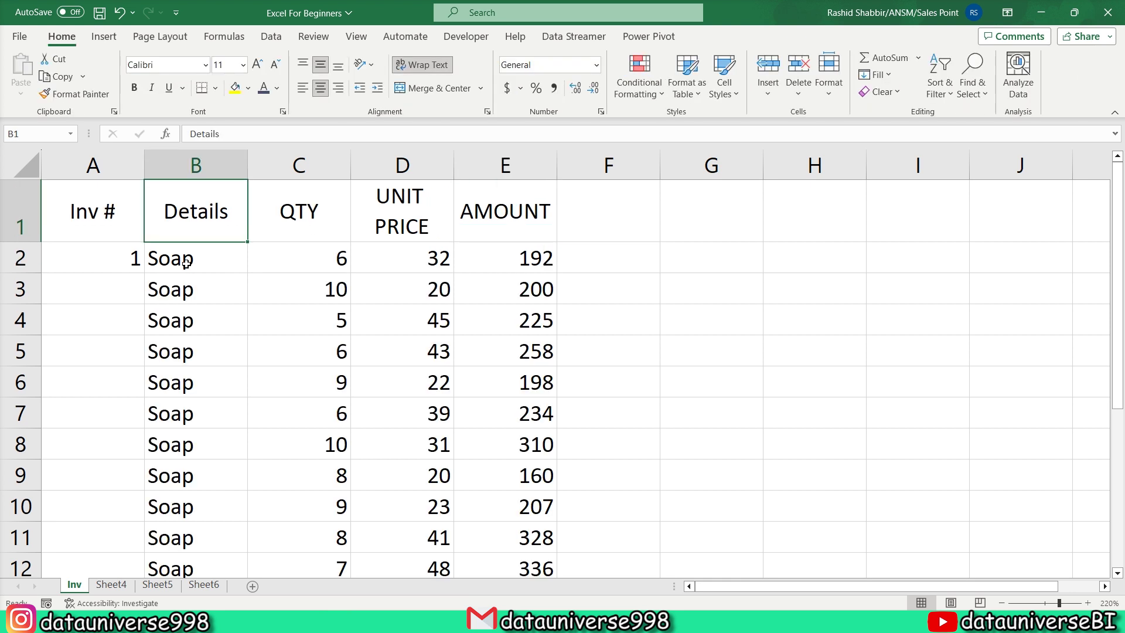
# Type invoice numbers 2, 3 and 4 into A3:A5.
pyautogui.press('Left')
pyautogui.press('Down')
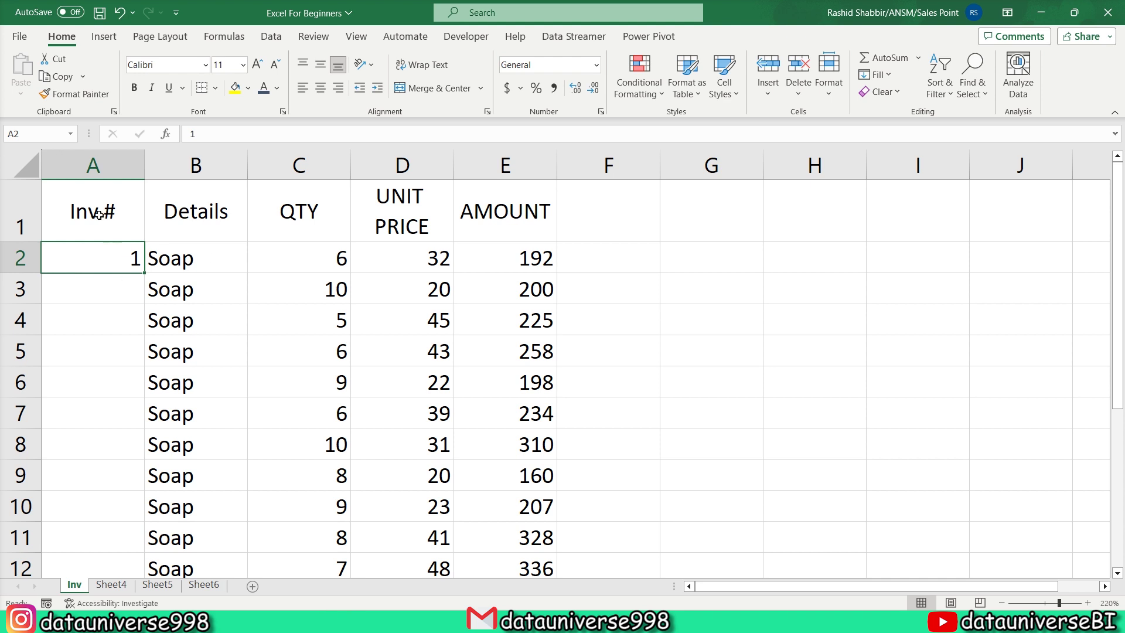
pyautogui.press('Return')
pyautogui.write('2')
pyautogui.press('Return')
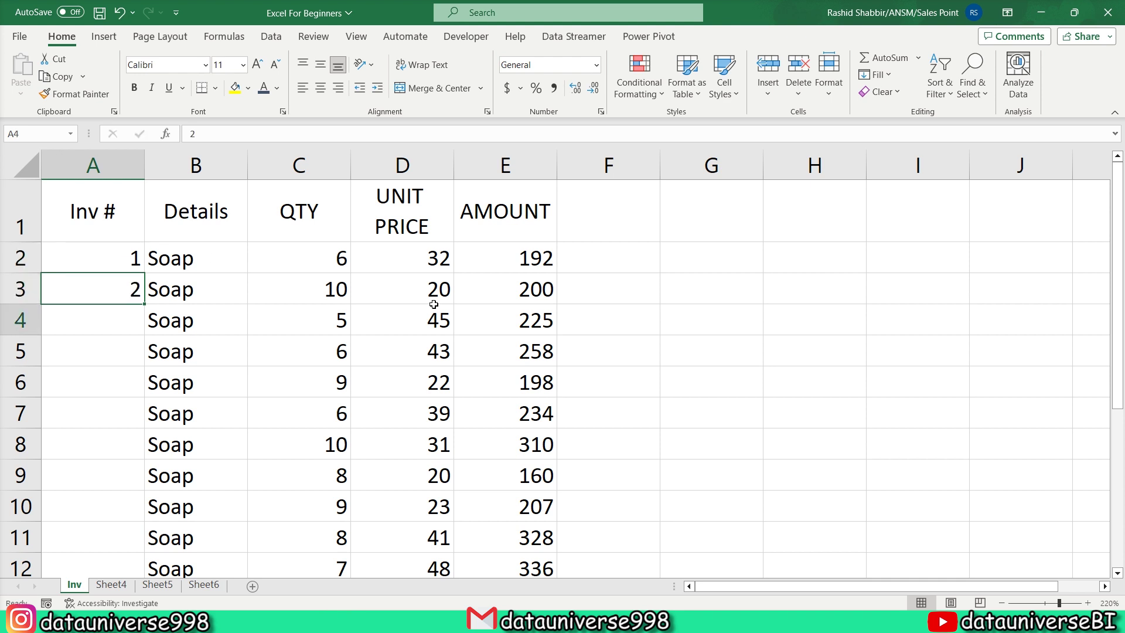
pyautogui.write('3')
pyautogui.press('Return')
pyautogui.write('4')
# Select A2:A5 and fill the series down, numbering invoices 1 to 15.
pyautogui.press('Up')
pyautogui.press('Up')
pyautogui.press('Up')
pyautogui.press('Up')
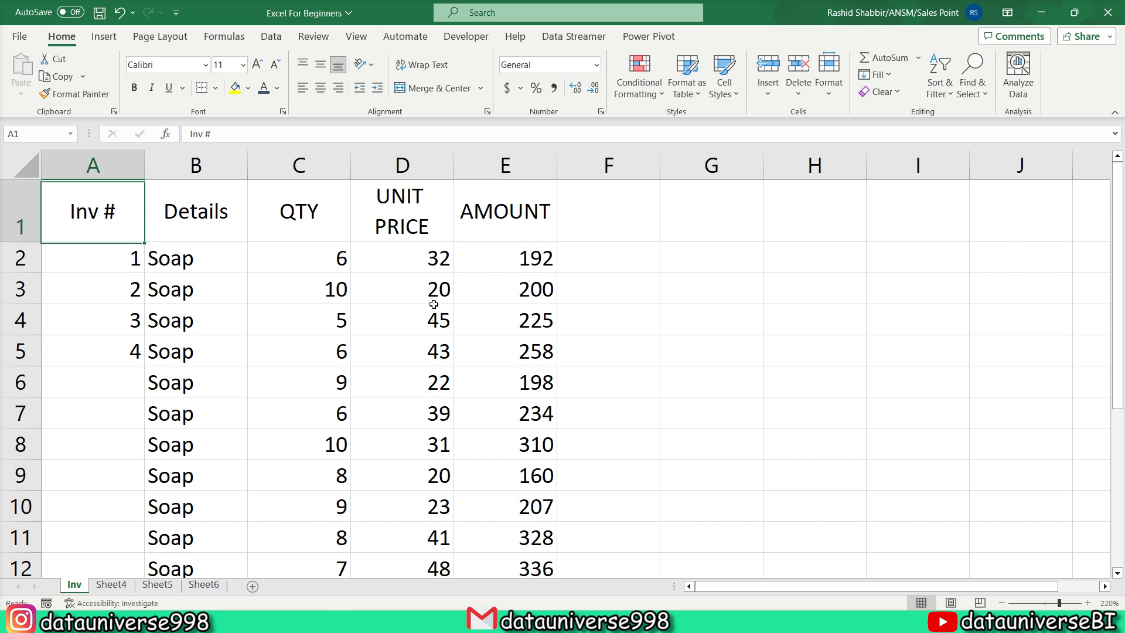
pyautogui.press('Down')
pyautogui.hotkey('shift', 'Down')
pyautogui.hotkey('shift', 'Down')
pyautogui.hotkey('shift', 'Down')
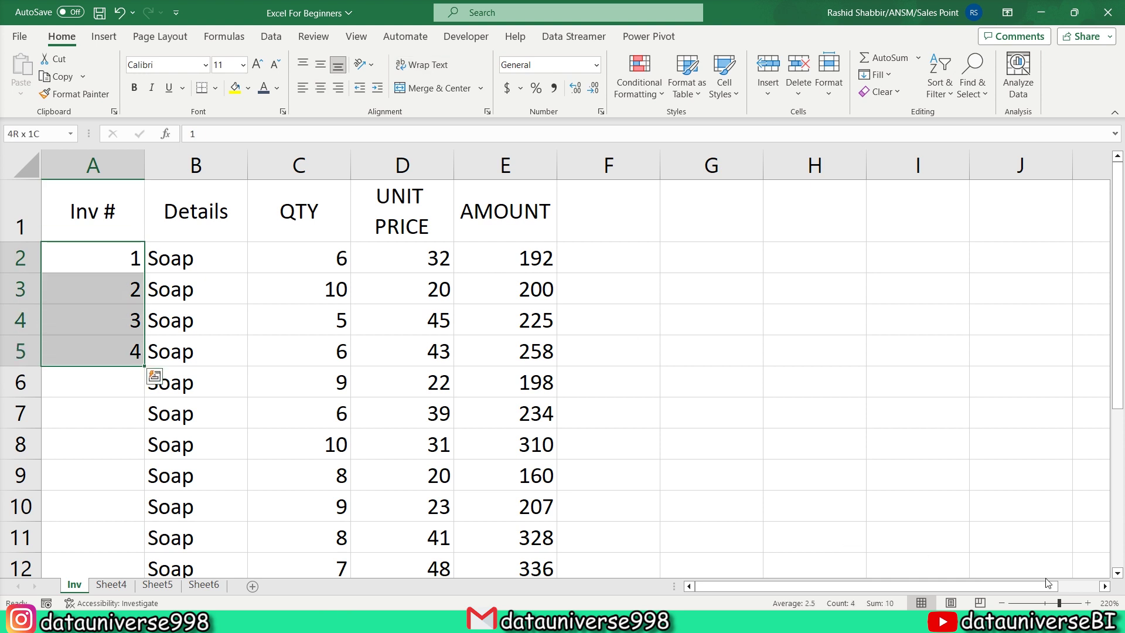
pyautogui.click(1087, 602)
pyautogui.click(1087, 603)
pyautogui.click(1087, 603)
pyautogui.scroll(-1, 598, 354)
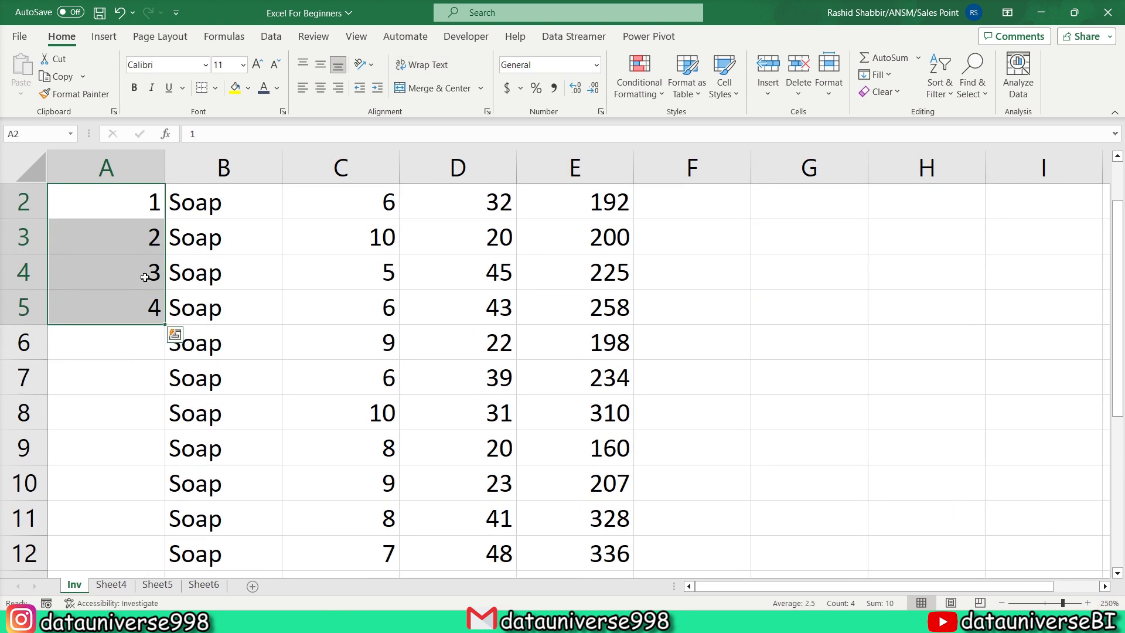
pyautogui.scroll(1, 192, 303)
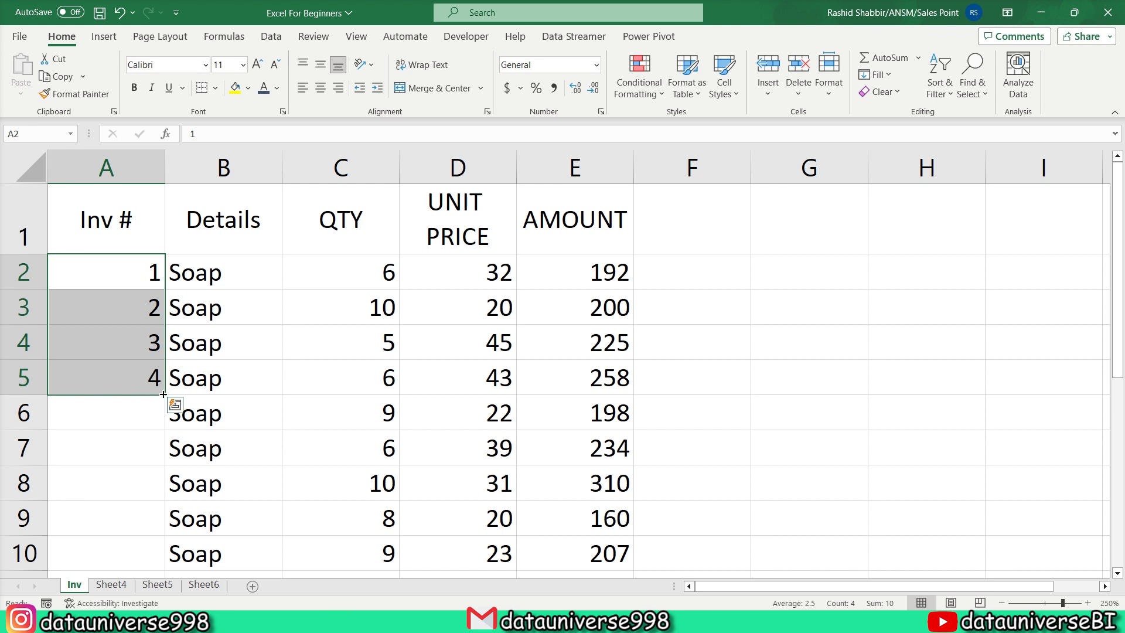
pyautogui.doubleClick(164, 394)
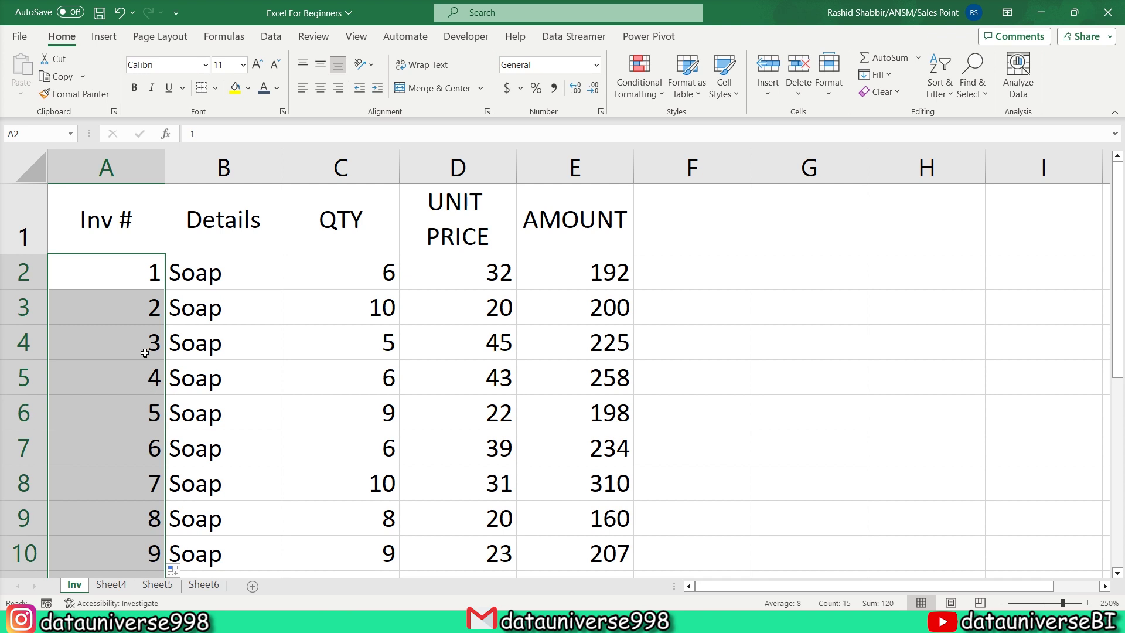
pyautogui.scroll(-1, 145, 319)
pyautogui.scroll(-2, 145, 319)
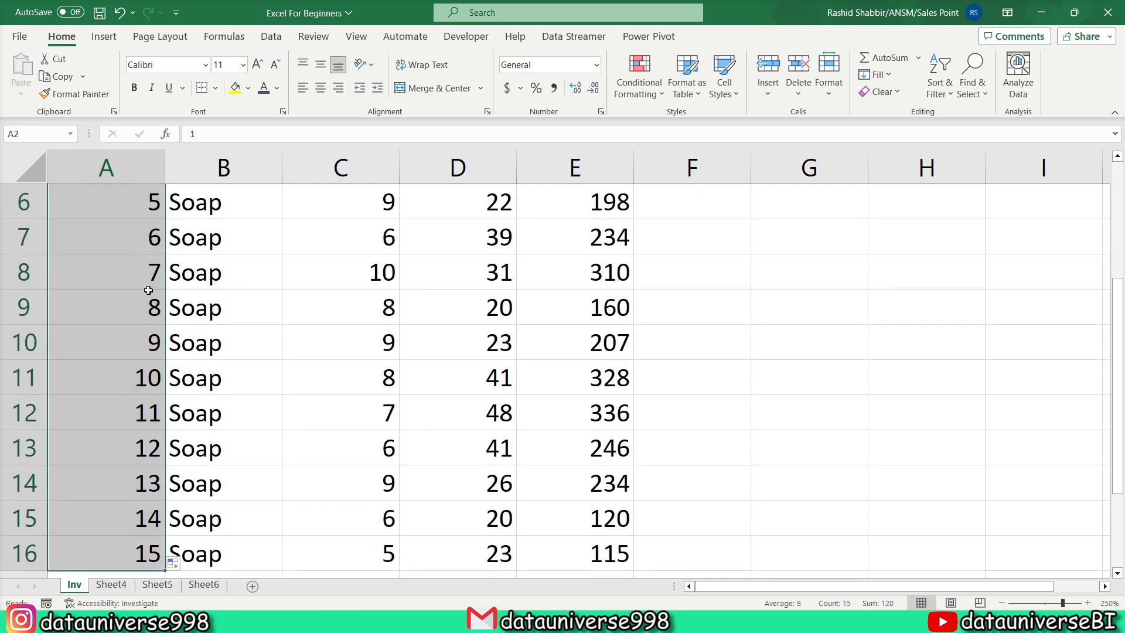
pyautogui.scroll(2, 176, 340)
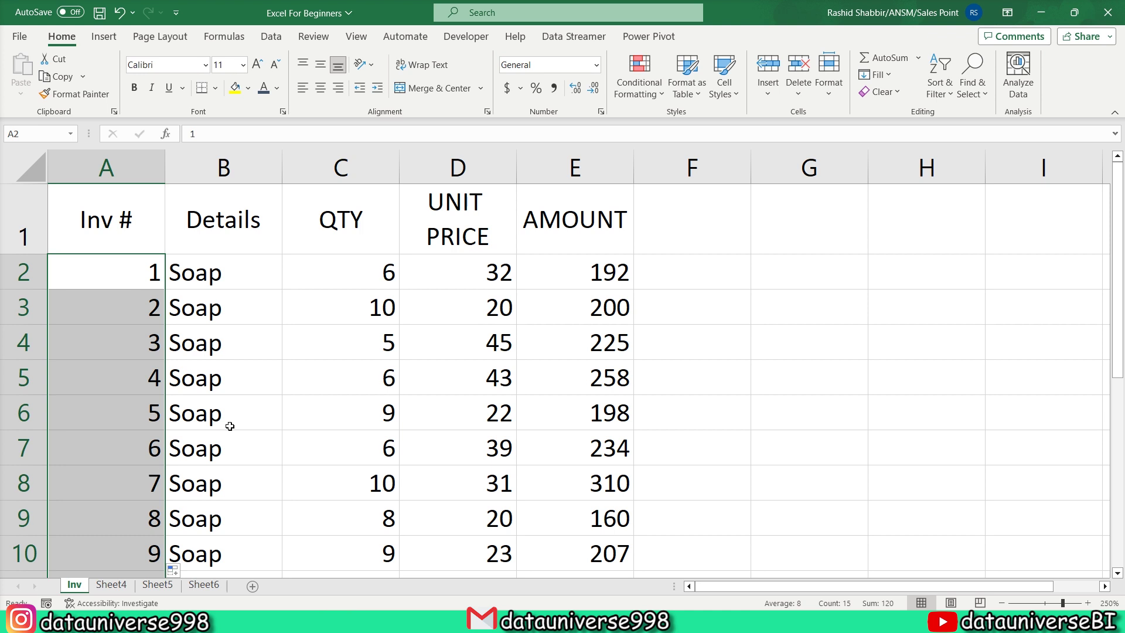
# Clear the numbers below row 5 and set A3:A5 to 1 with Ctrl+D.
pyautogui.moveTo(211, 407); pyautogui.dragTo(176, 380)
pyautogui.click(135, 278)
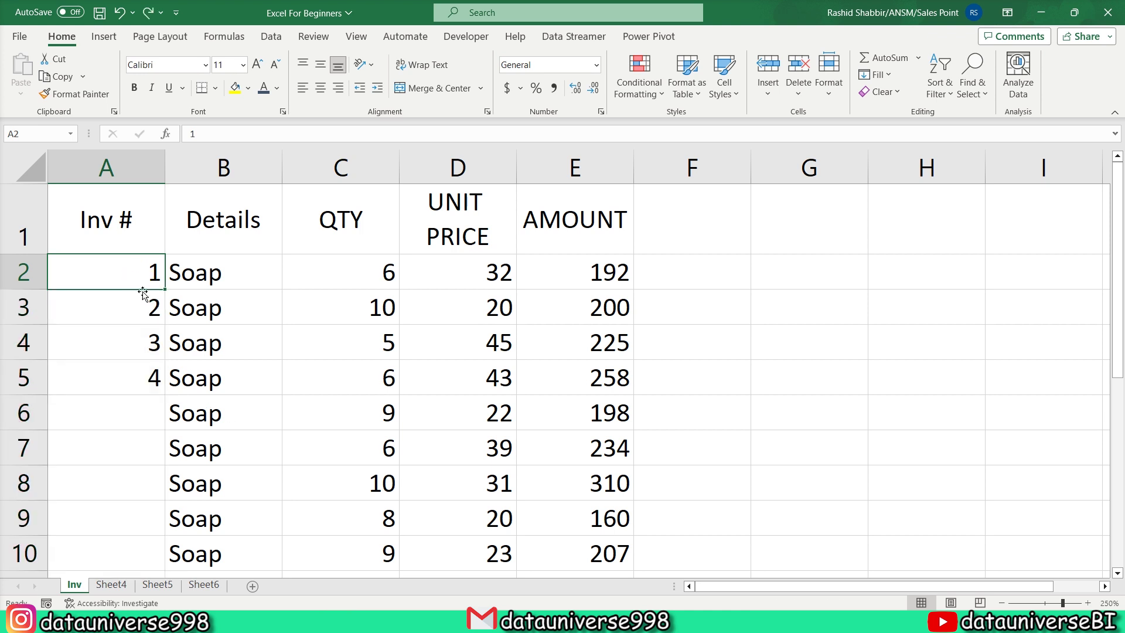
pyautogui.press('Down')
pyautogui.hotkey('ctrl', 'd')
pyautogui.press('Down')
pyautogui.hotkey('ctrl', 'd')
pyautogui.press('Down')
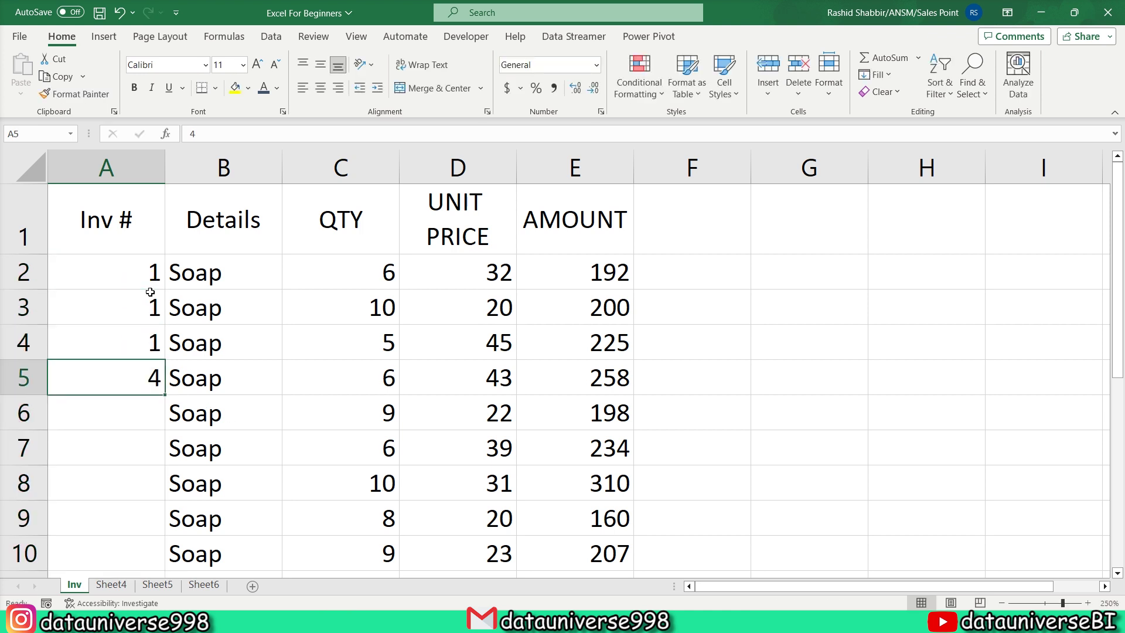
pyautogui.hotkey('ctrl', 'd')
# Fill the 1s from A2:A5 down the Inv # column through row 16.
pyautogui.hotkey('ctrl', 'Up')
pyautogui.hotkey('ctrl', 'shift', 'Down')
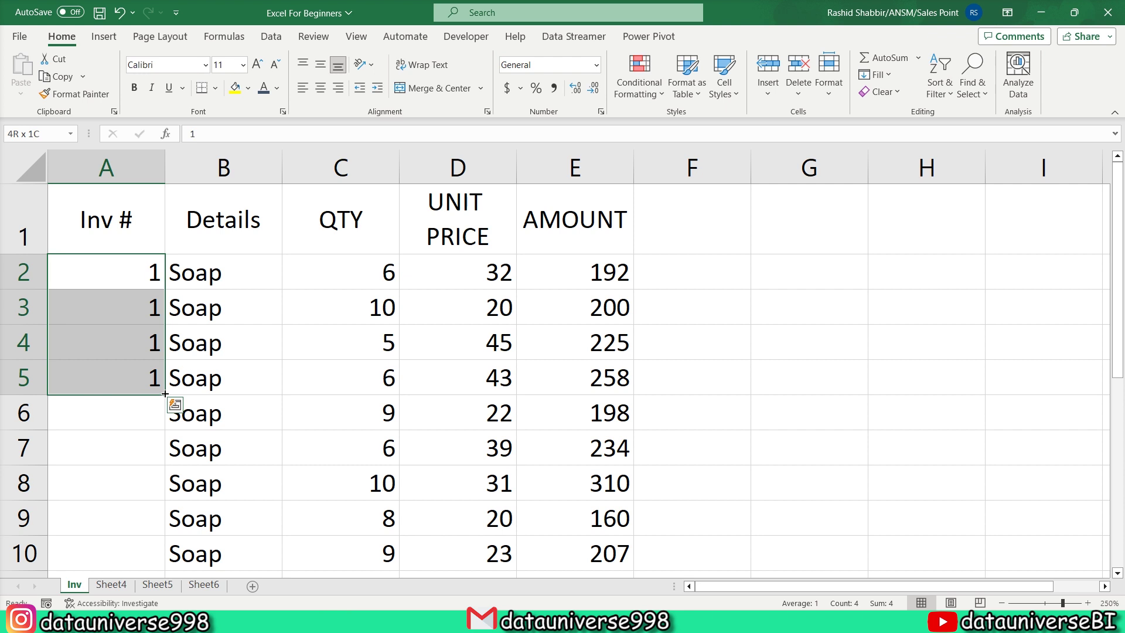
pyautogui.doubleClick(165, 394)
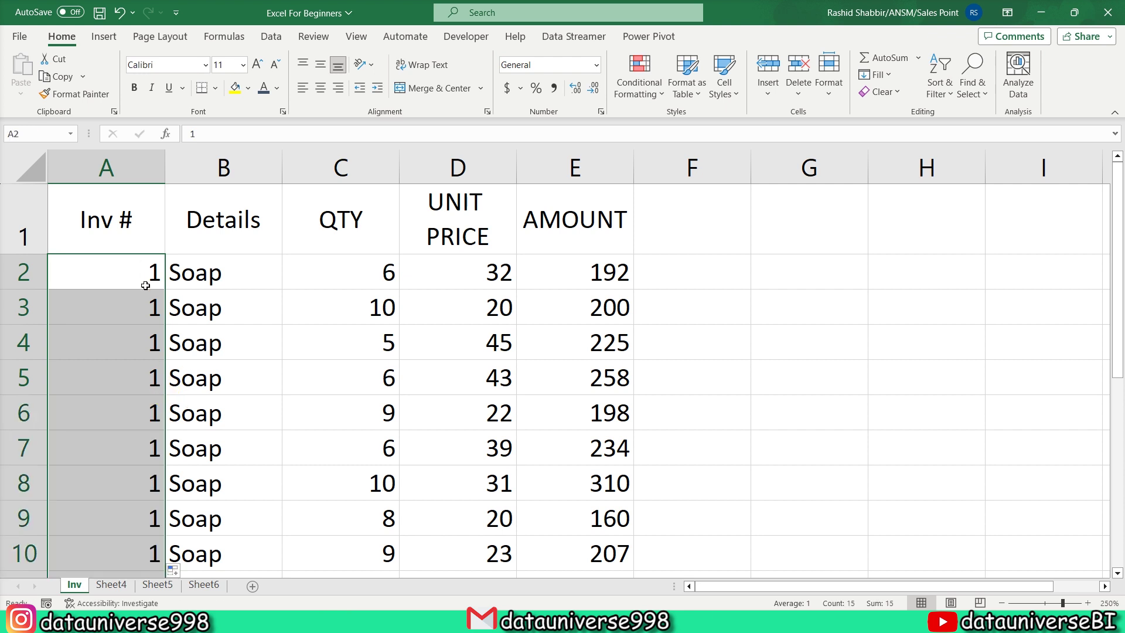
pyautogui.scroll(-1, 153, 293)
pyautogui.scroll(-3, 152, 299)
pyautogui.scroll(2, 149, 307)
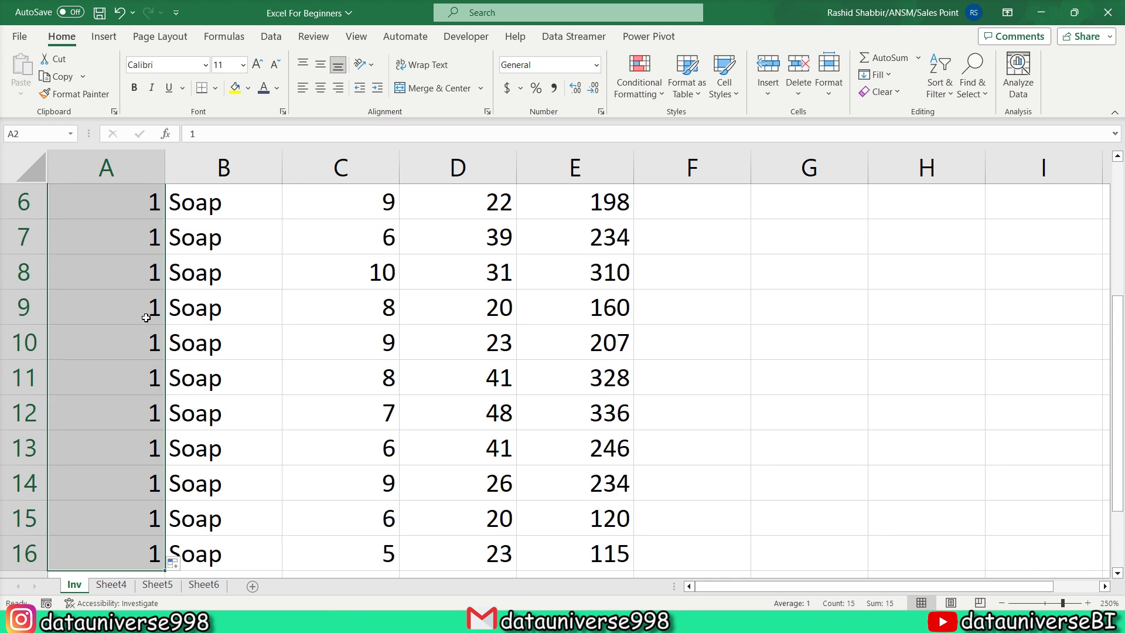
pyautogui.scroll(2, 146, 316)
pyautogui.click(135, 268)
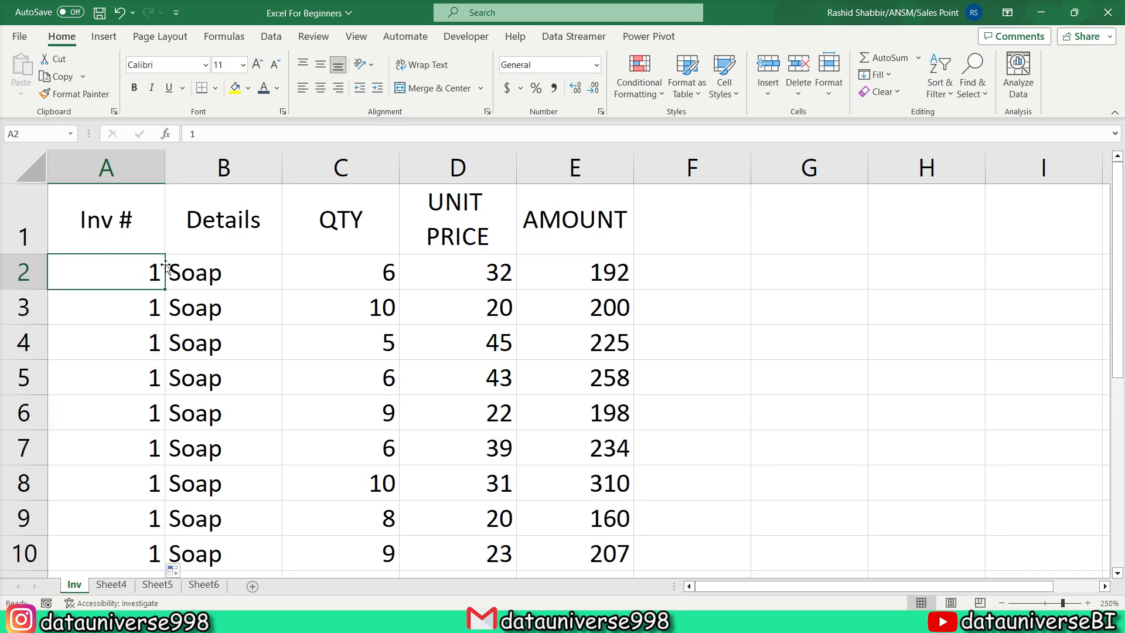
pyautogui.click(583, 280)
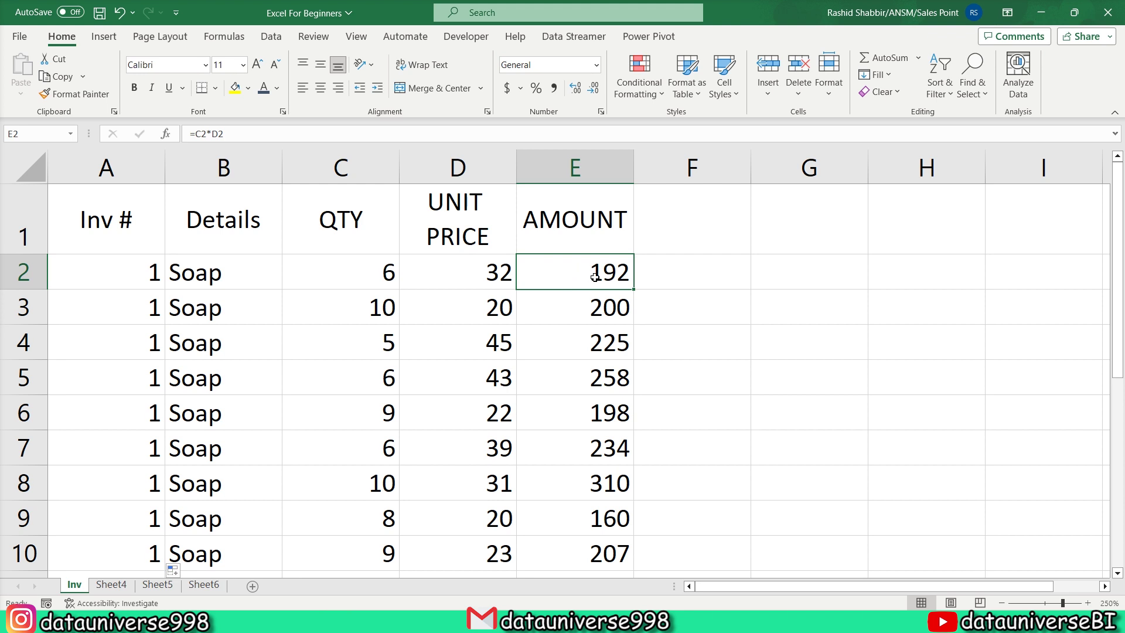
# Copy the =C2*D2 AMOUNT formula from E2 into E3.
pyautogui.doubleClick(594, 277)
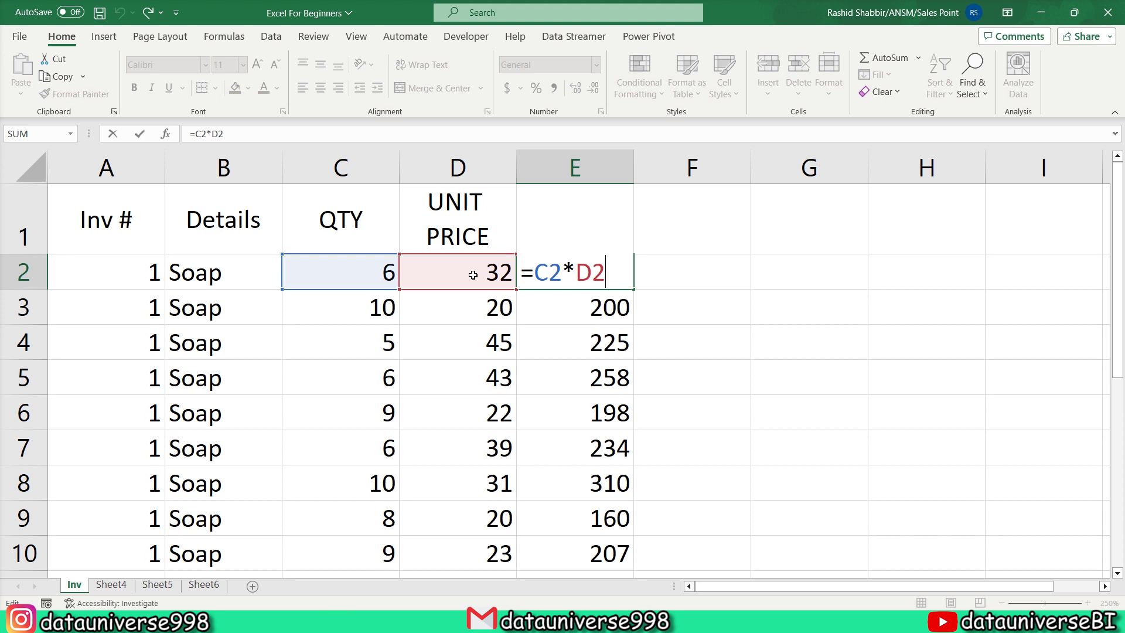
pyautogui.hotkey('ctrl', 'Return')
pyautogui.hotkey('ctrl', 'c')
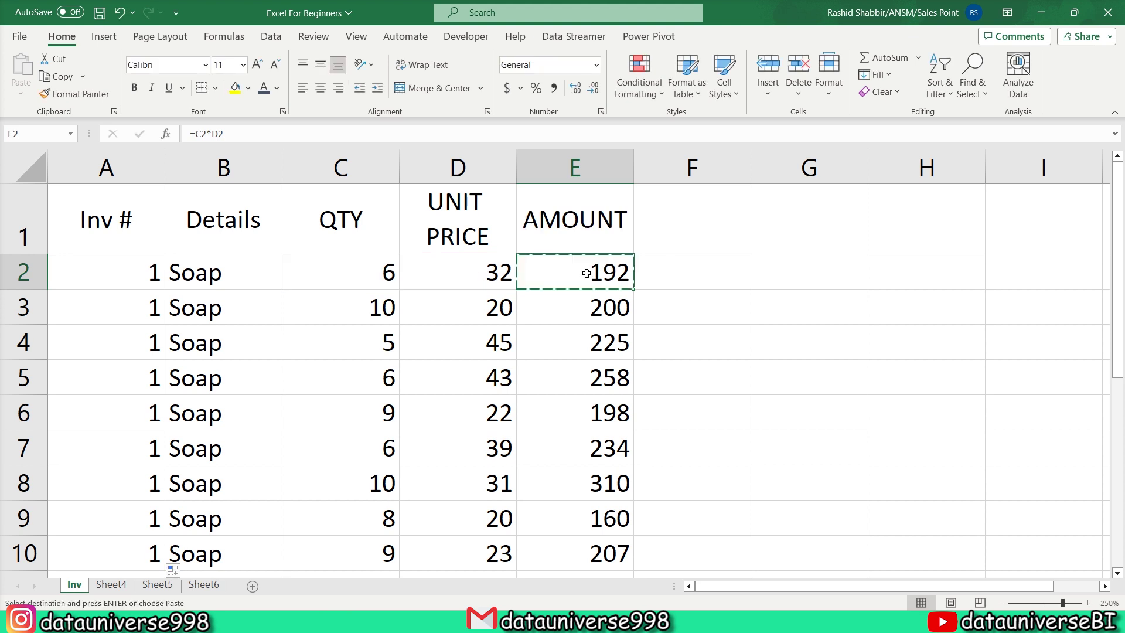
pyautogui.click(583, 297)
pyautogui.hotkey('ctrl', 'v')
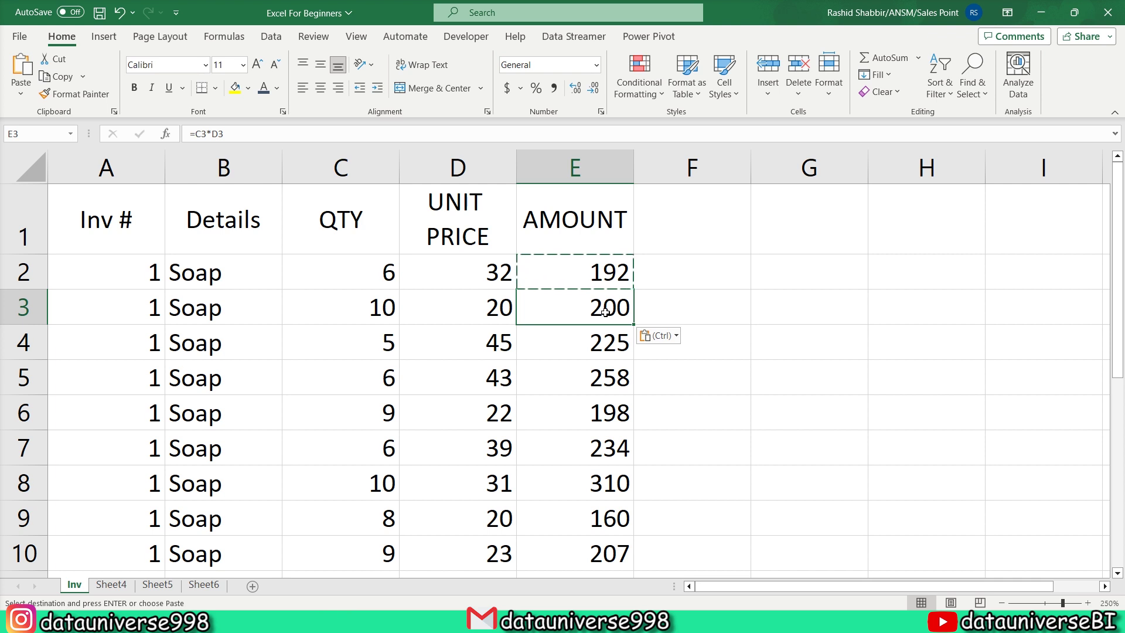
# Inspect the AMOUNT formulas in E2–E8 to confirm each references its own row.
pyautogui.doubleClick(605, 312)
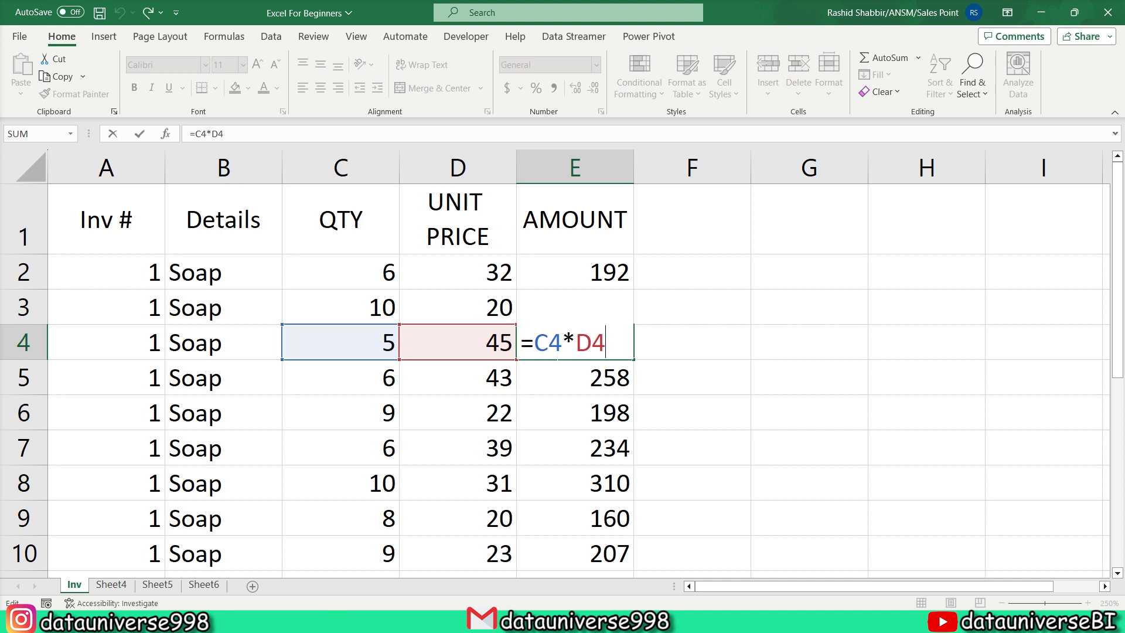
pyautogui.hotkey('ctrl', 'Return')
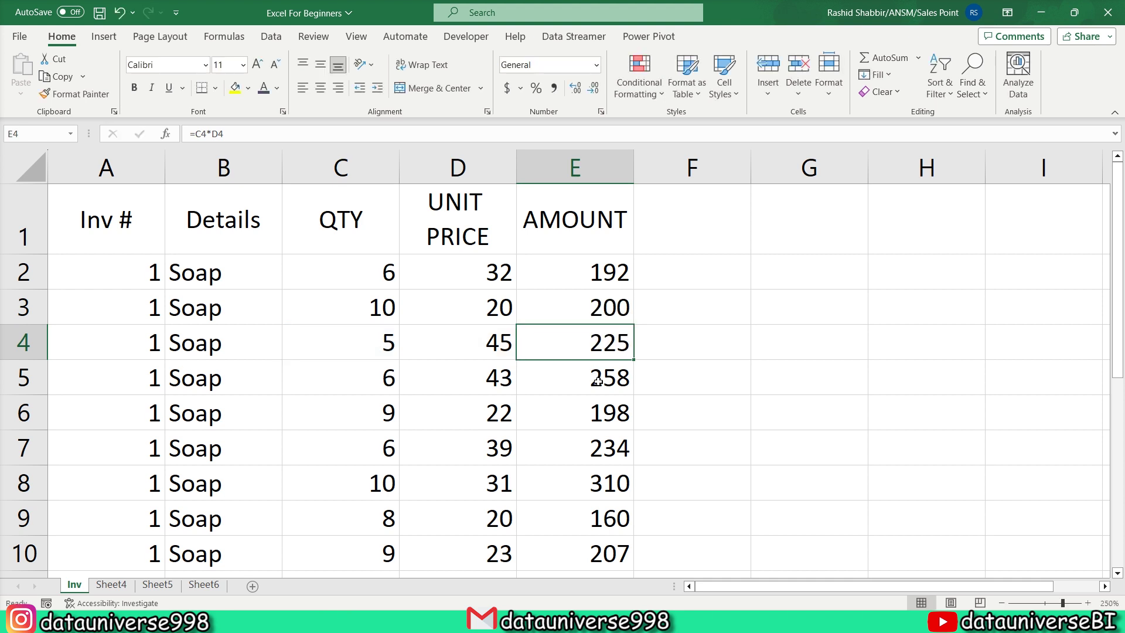
pyautogui.click(598, 380)
pyautogui.click(598, 450)
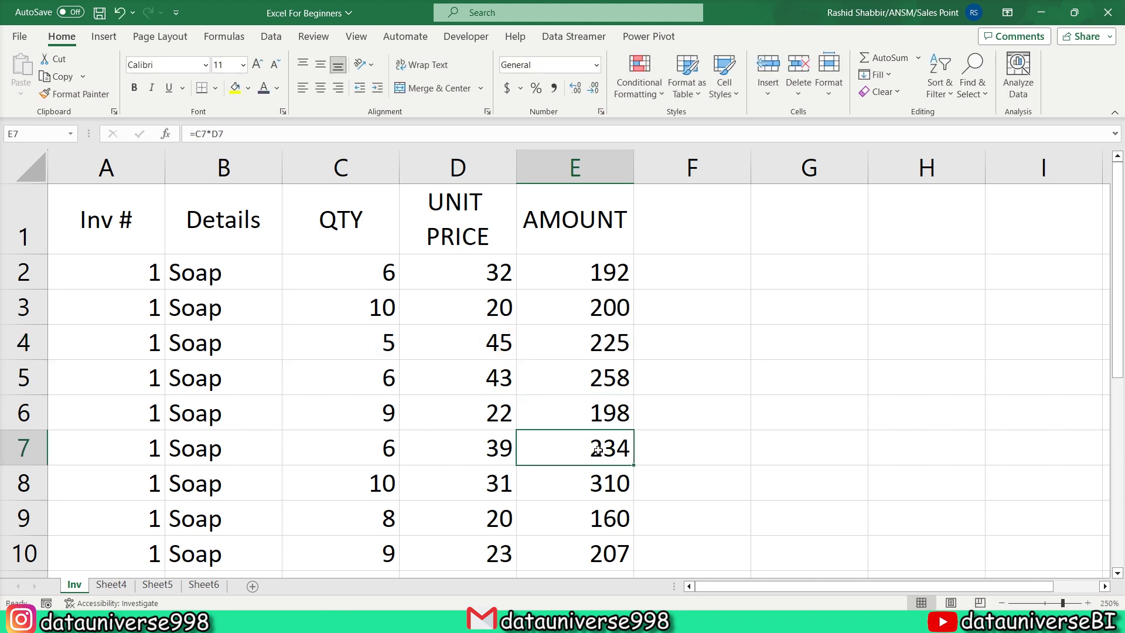
pyautogui.press('F2')
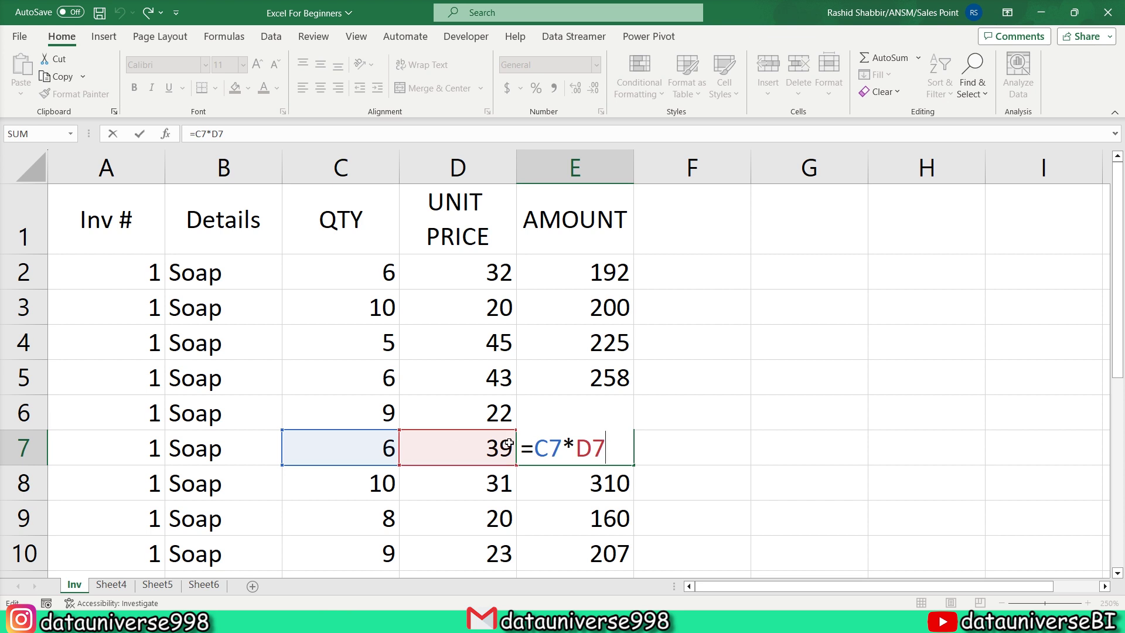
pyautogui.hotkey('ctrl', 'Return')
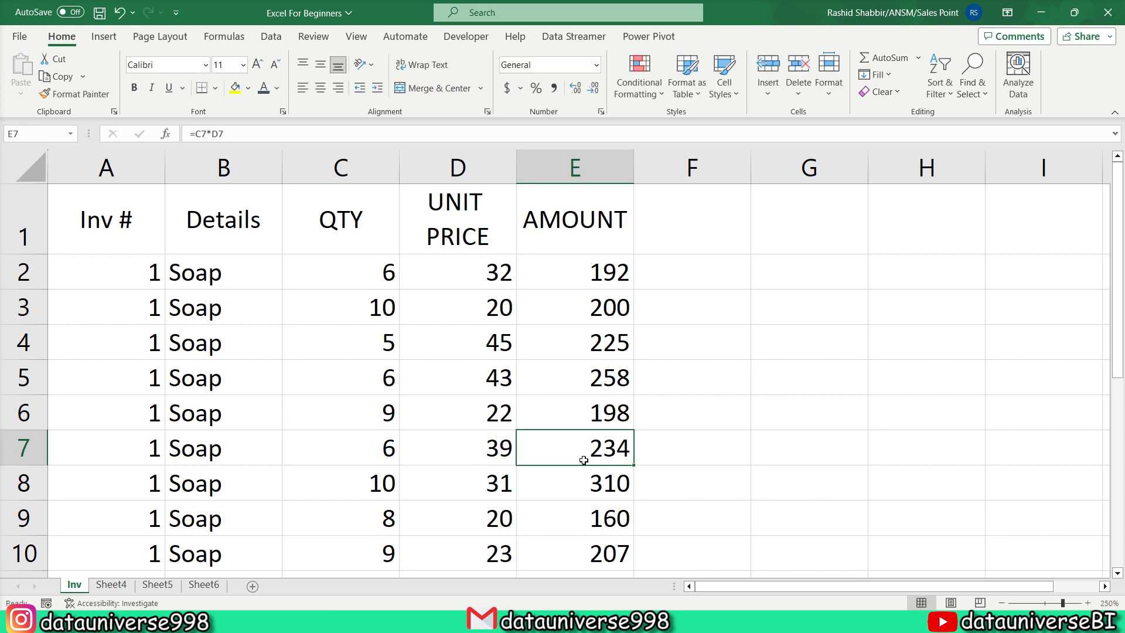
pyautogui.click(604, 476)
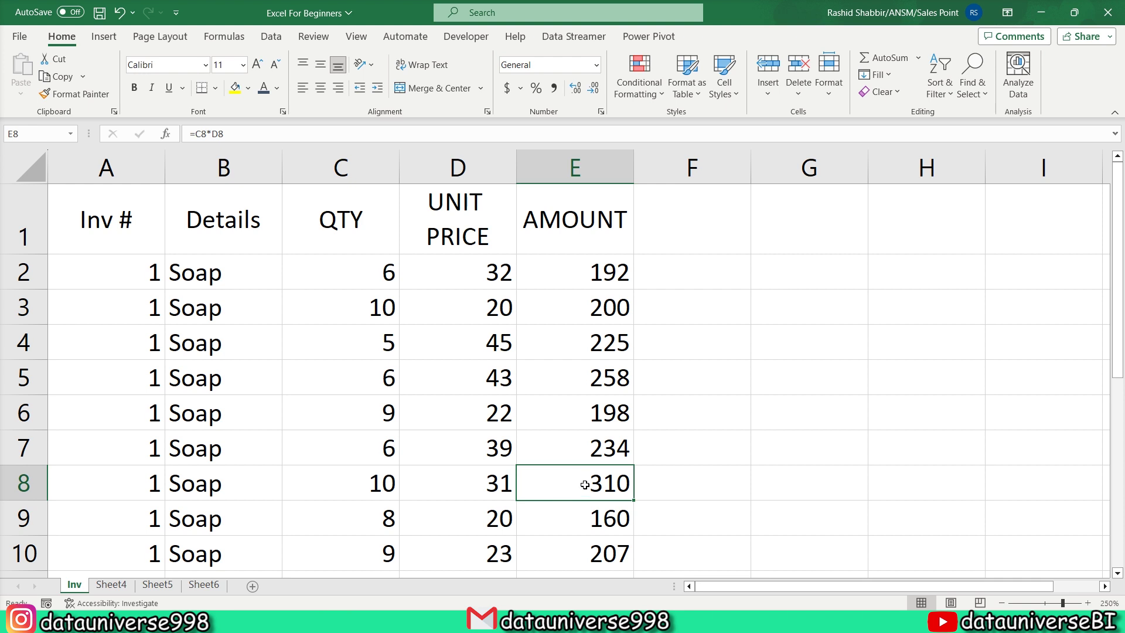
pyautogui.doubleClick(530, 489)
pyautogui.click(598, 368)
pyautogui.click(603, 275)
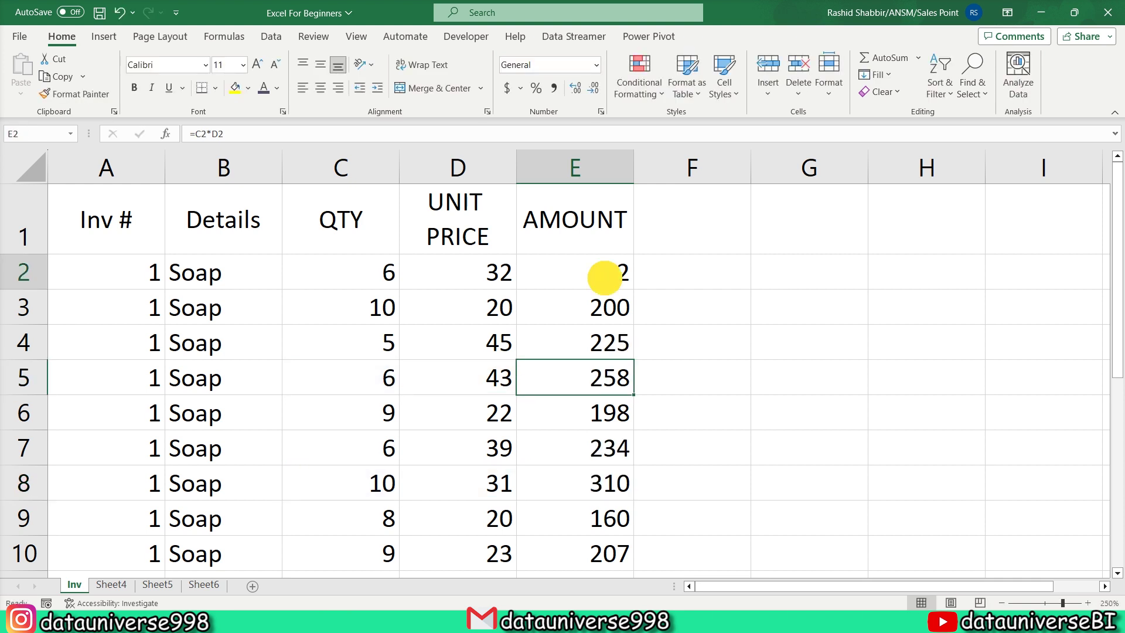
pyautogui.doubleClick(603, 274)
pyautogui.click(603, 306)
pyautogui.click(572, 342)
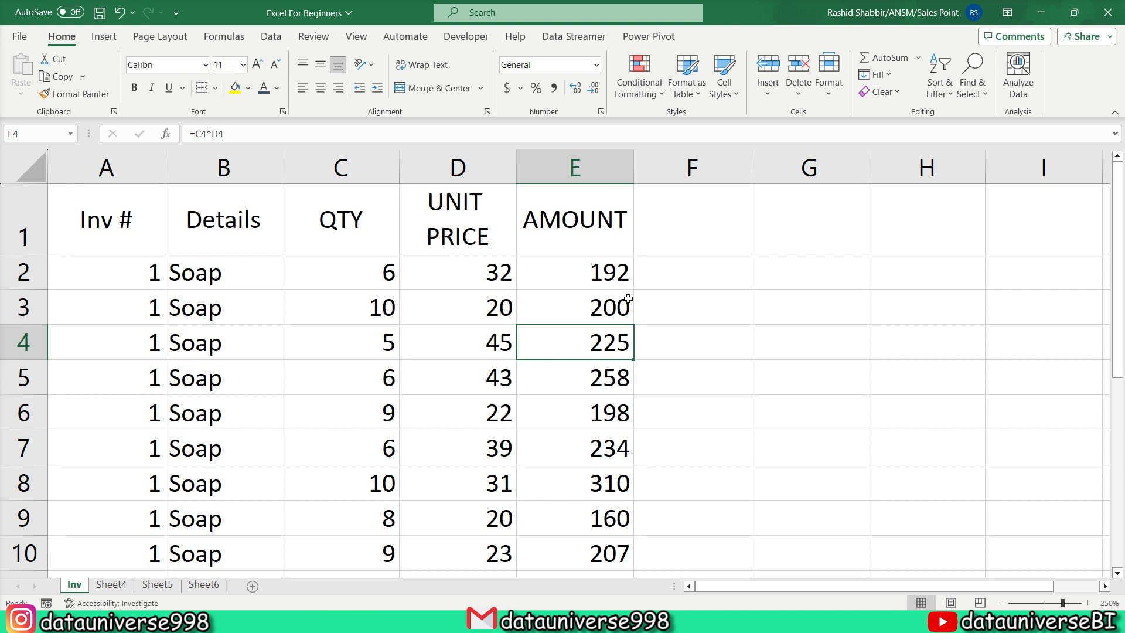
# Add the heading 'Profit' in cell F1.
pyautogui.press('Right')
pyautogui.press('Right')
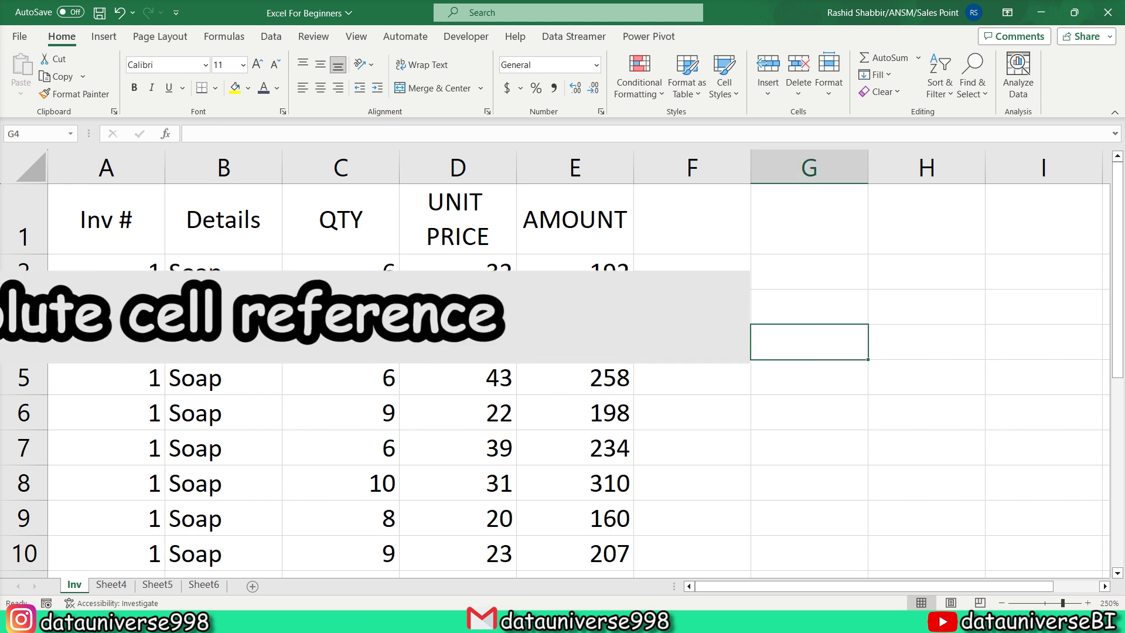
pyautogui.press('Up')
pyautogui.press('Up')
pyautogui.press('Up')
pyautogui.press('Left')
pyautogui.press('Left')
pyautogui.press('Left')
pyautogui.press('Right')
pyautogui.press('Right')
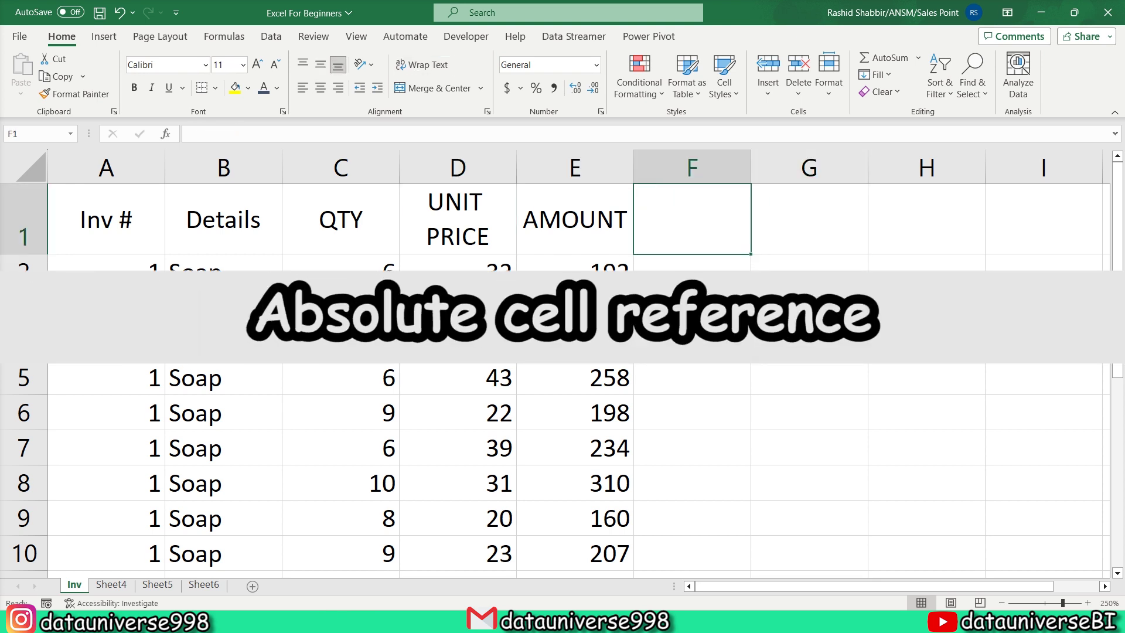
pyautogui.press('Left')
pyautogui.press('Left')
pyautogui.press('Left')
pyautogui.press('Down')
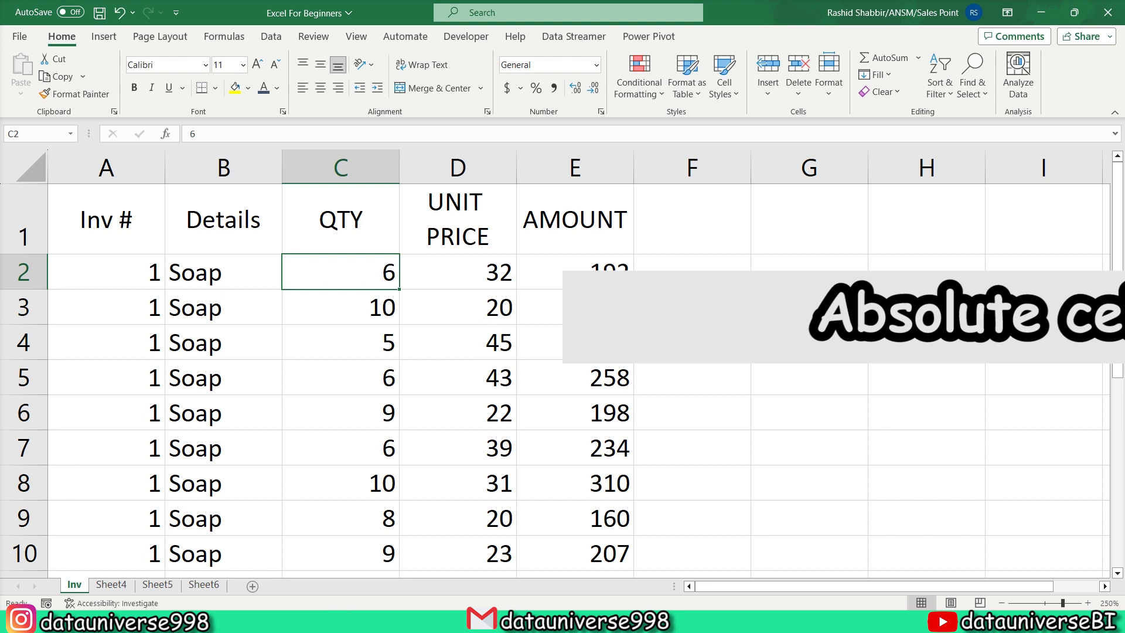
pyautogui.press('Right')
pyautogui.press('Right')
pyautogui.press('Up')
pyautogui.press('Right')
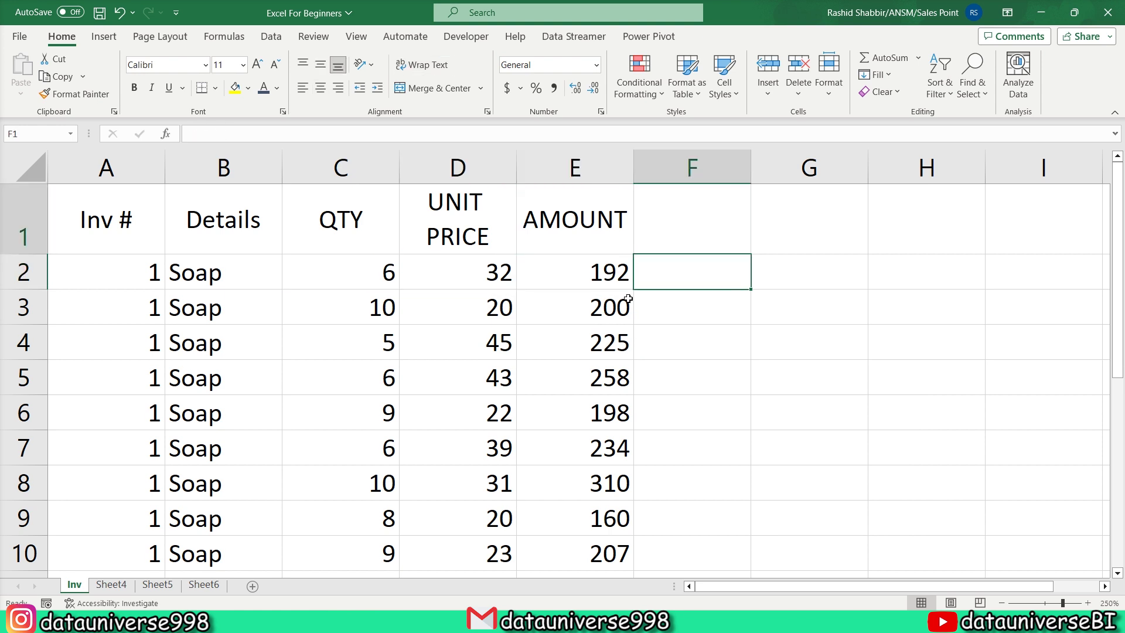
pyautogui.write('Prfo')
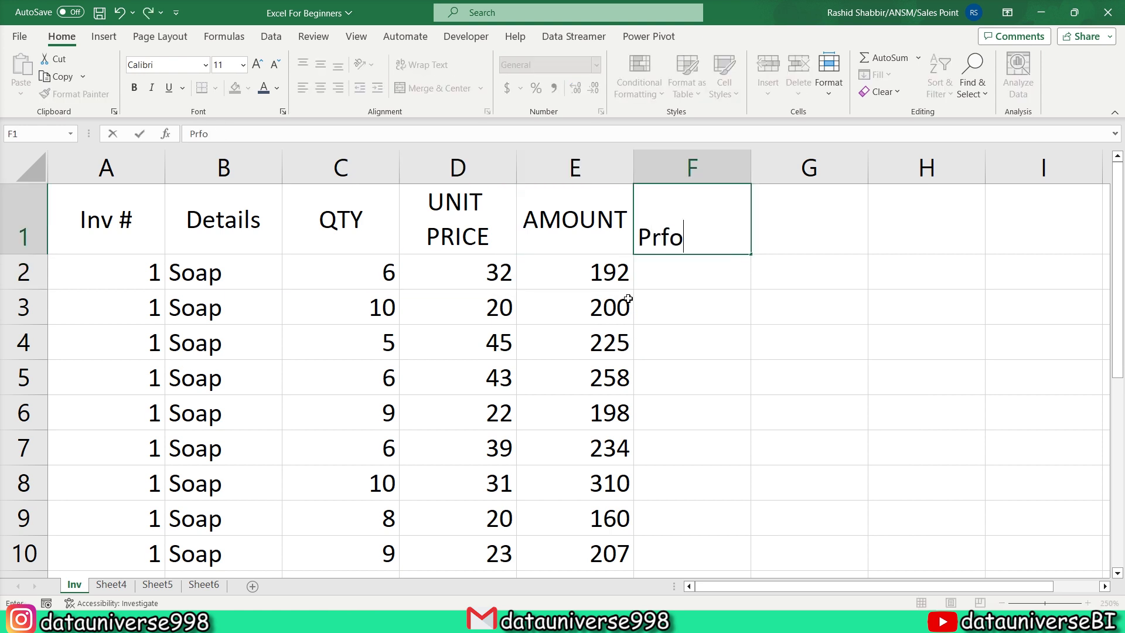
pyautogui.press('BackSpace')
pyautogui.press('BackSpace')
pyautogui.write('o')
pyautogui.write('fit')
pyautogui.press('Return')
# Enter the 10% profit rate in cell I1.
pyautogui.press('Up')
pyautogui.press('Right')
pyautogui.press('Right')
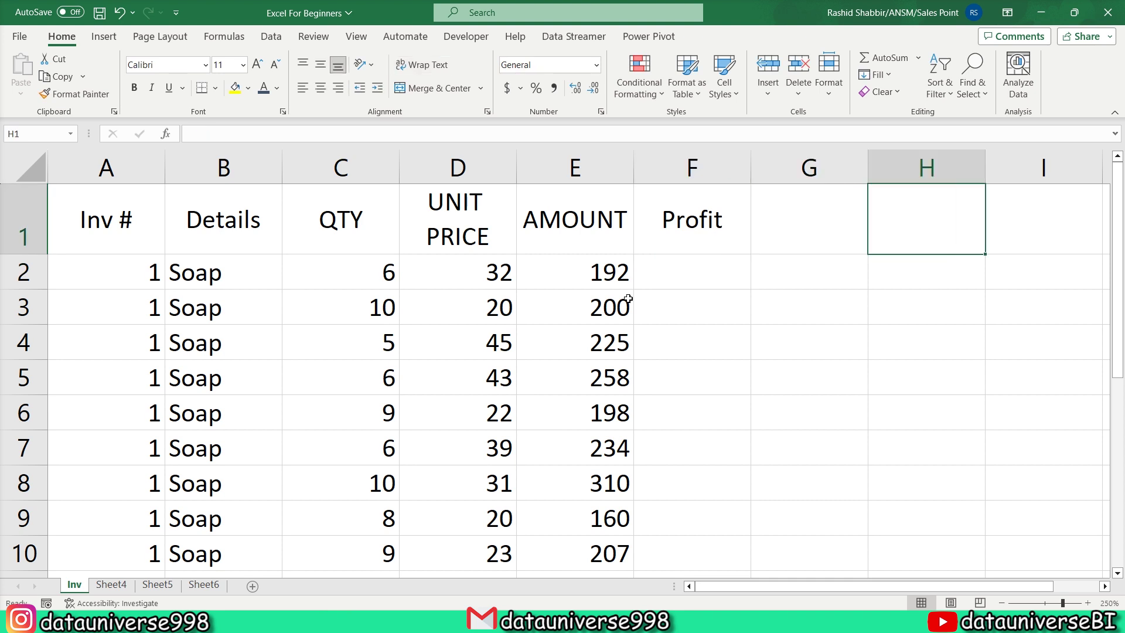
pyautogui.press('Right')
pyautogui.write('10%')
pyautogui.press('Return')
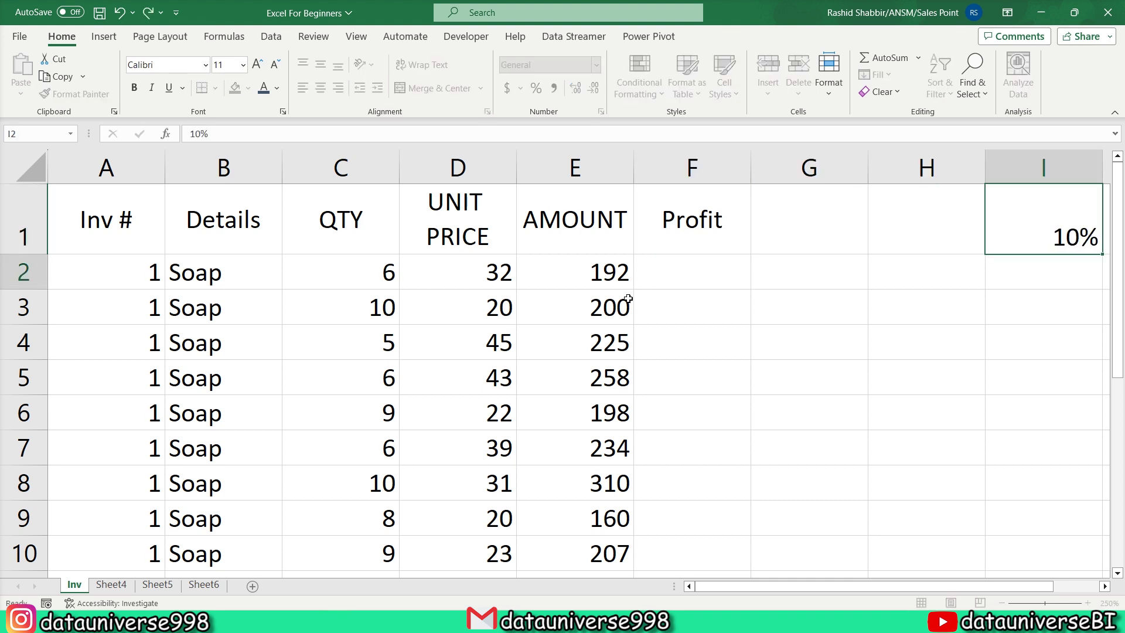
pyautogui.press('Up')
pyautogui.press('Left')
pyautogui.press('Right')
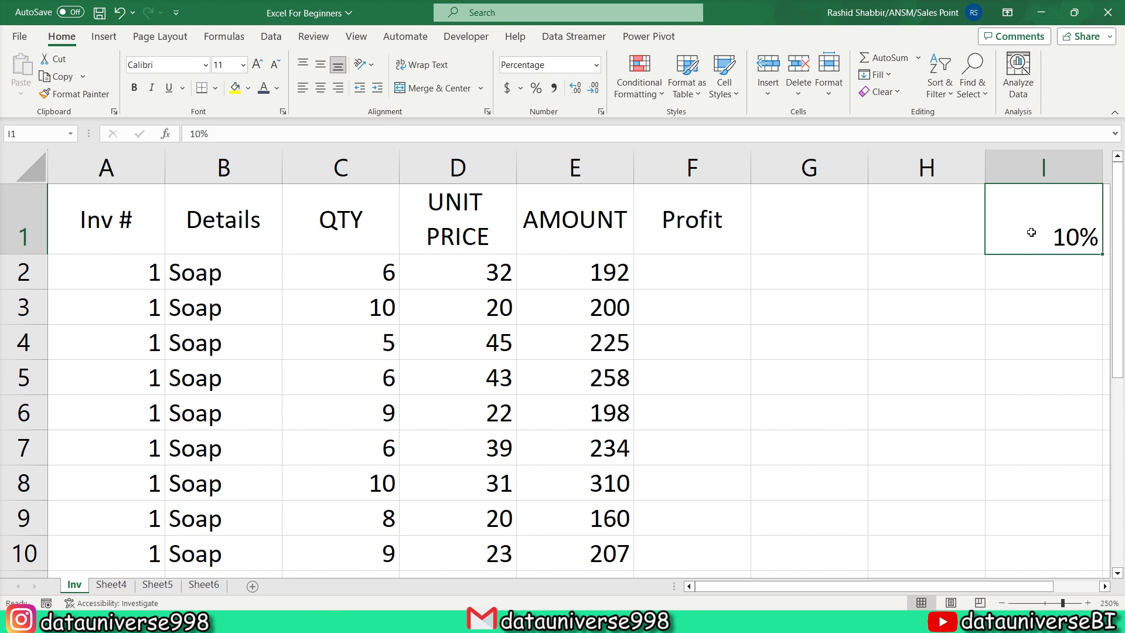
pyautogui.click(680, 268)
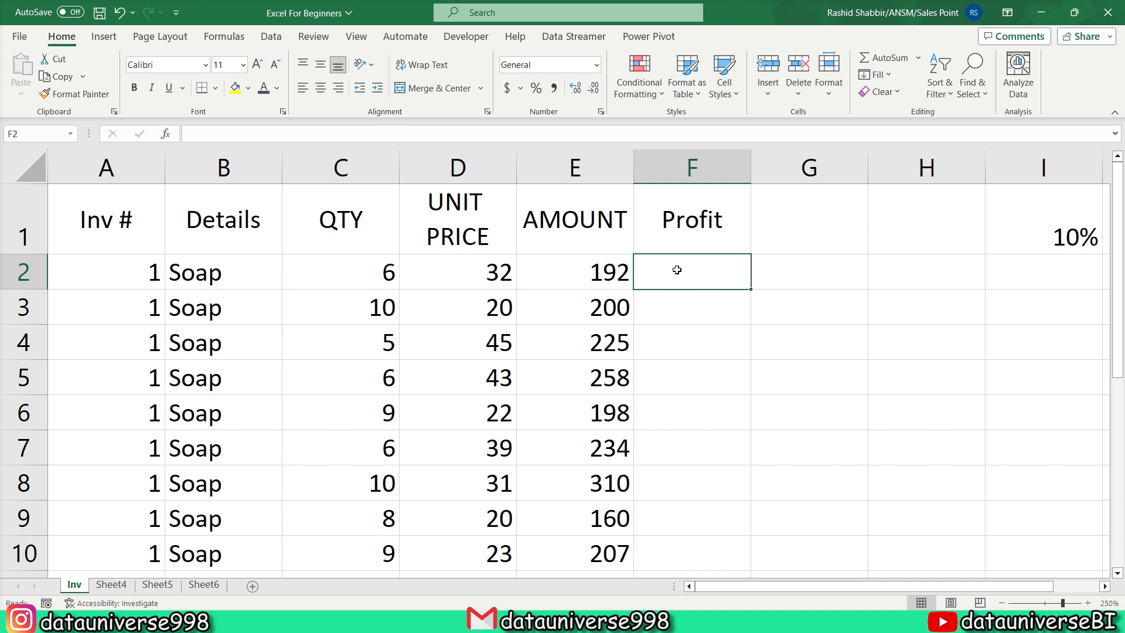
# Enter =E2*I1 in F2, giving a profit of 19.2.
pyautogui.write('=')
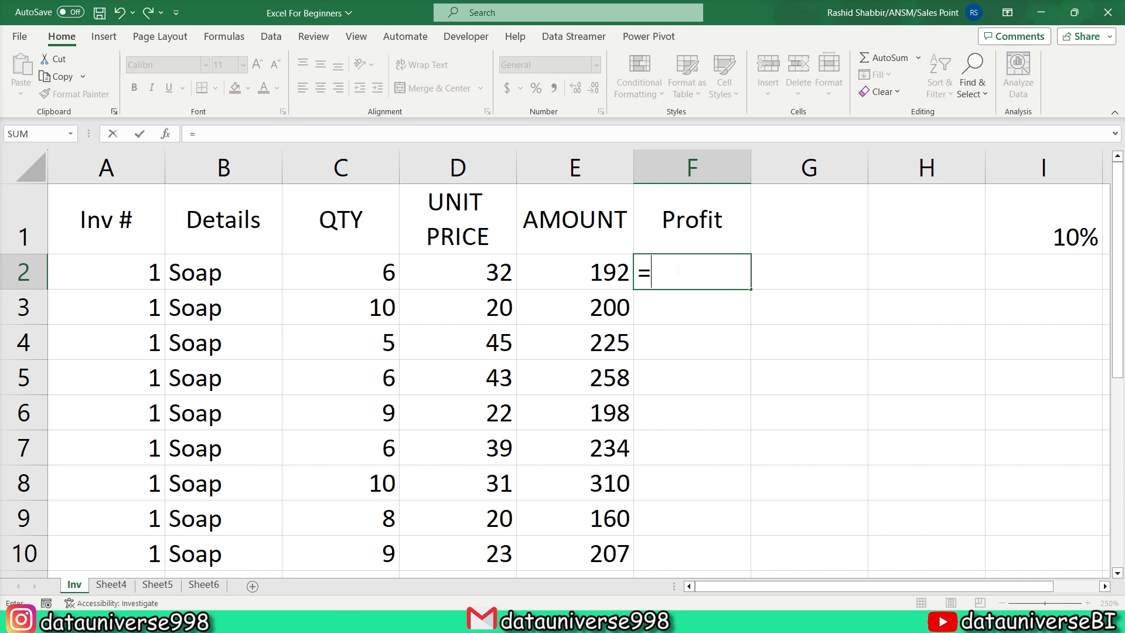
pyautogui.click(585, 273)
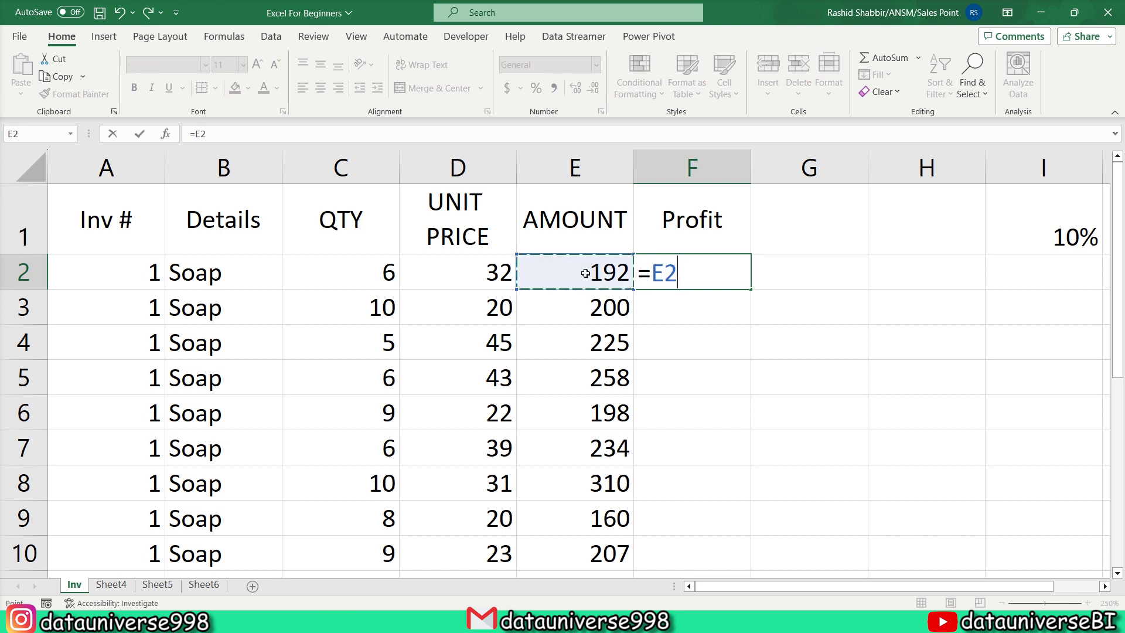
pyautogui.write('*')
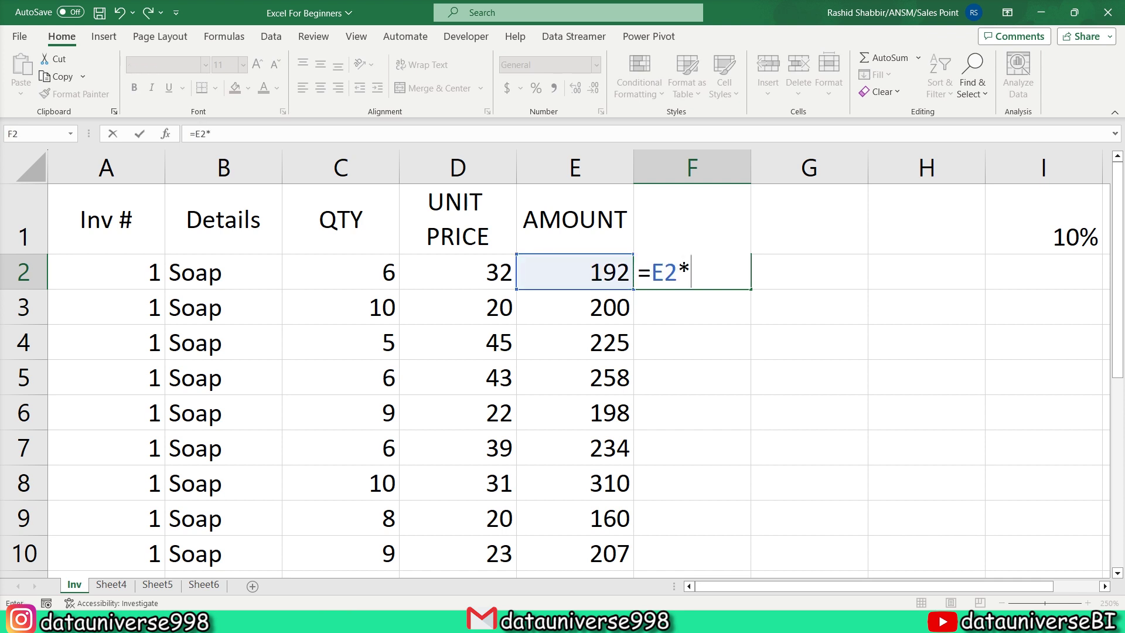
pyautogui.click(999, 231)
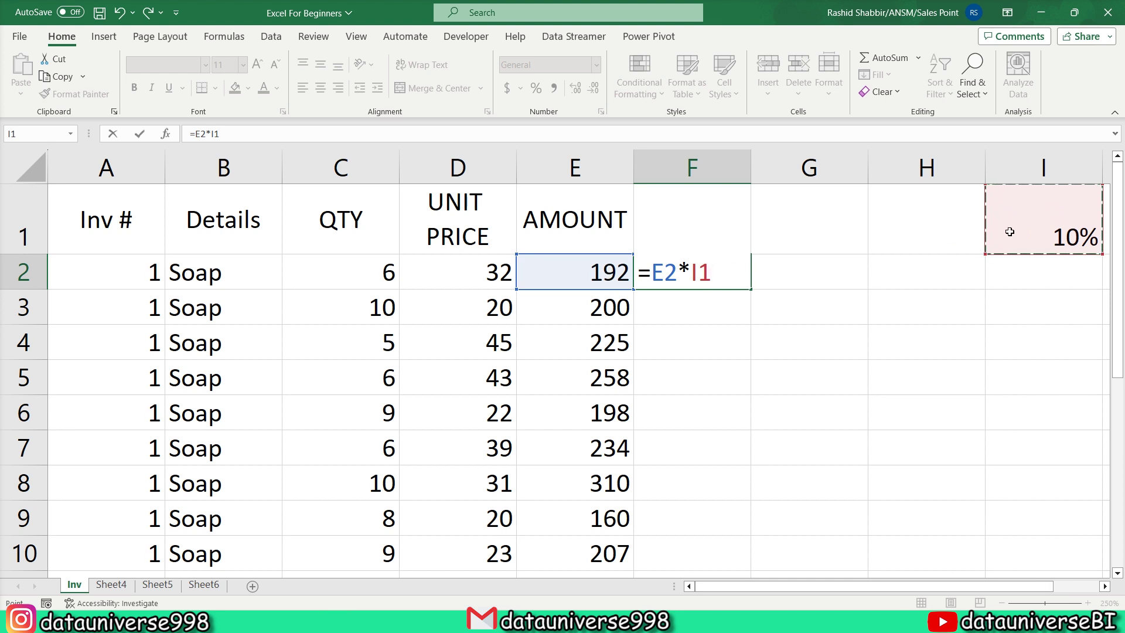
pyautogui.press('Return')
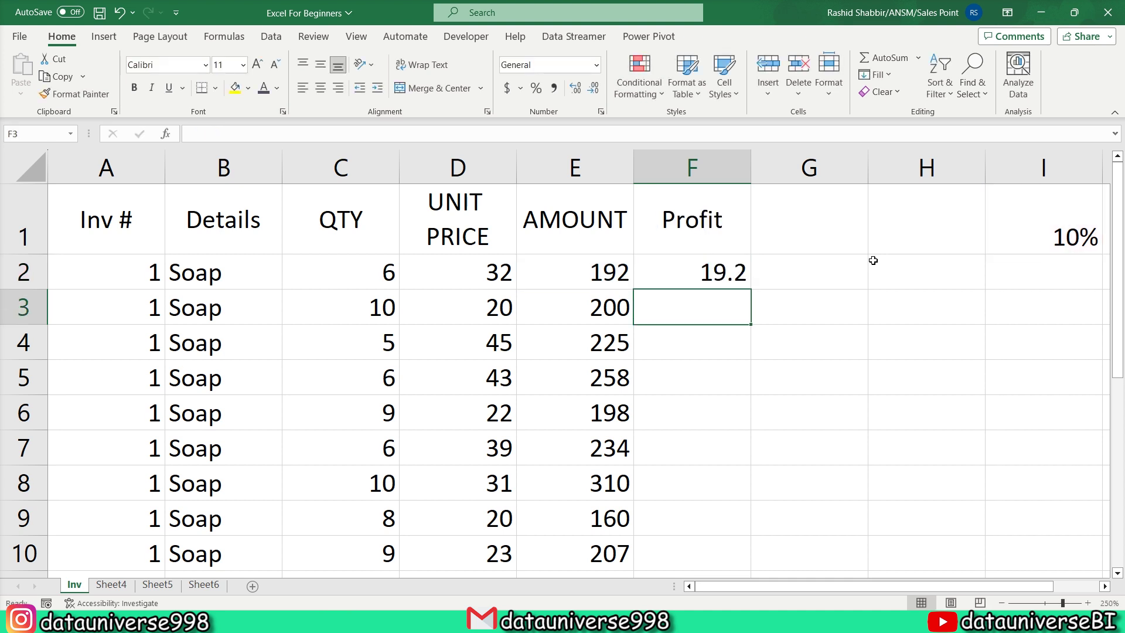
pyautogui.press('Up')
# Copy the F2 profit formula into F3:F6, which show 0.
pyautogui.hotkey('ctrl', 'c')
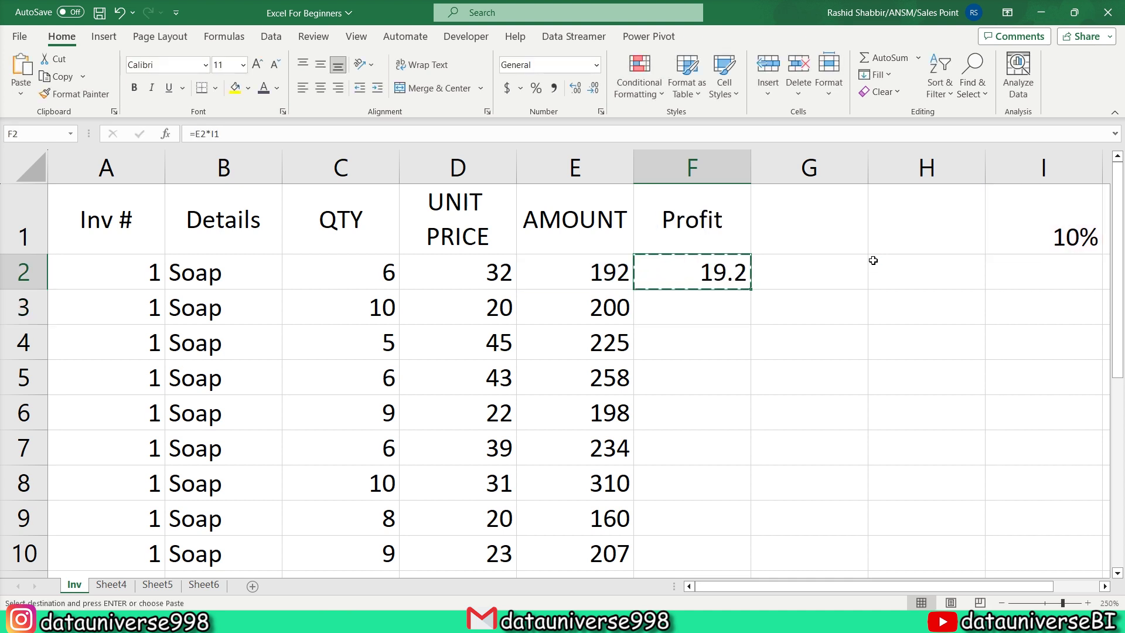
pyautogui.hotkey('shift', 'Down')
pyautogui.hotkey('shift', 'Down')
pyautogui.hotkey('shift', 'Down')
pyautogui.hotkey('shift', 'Down')
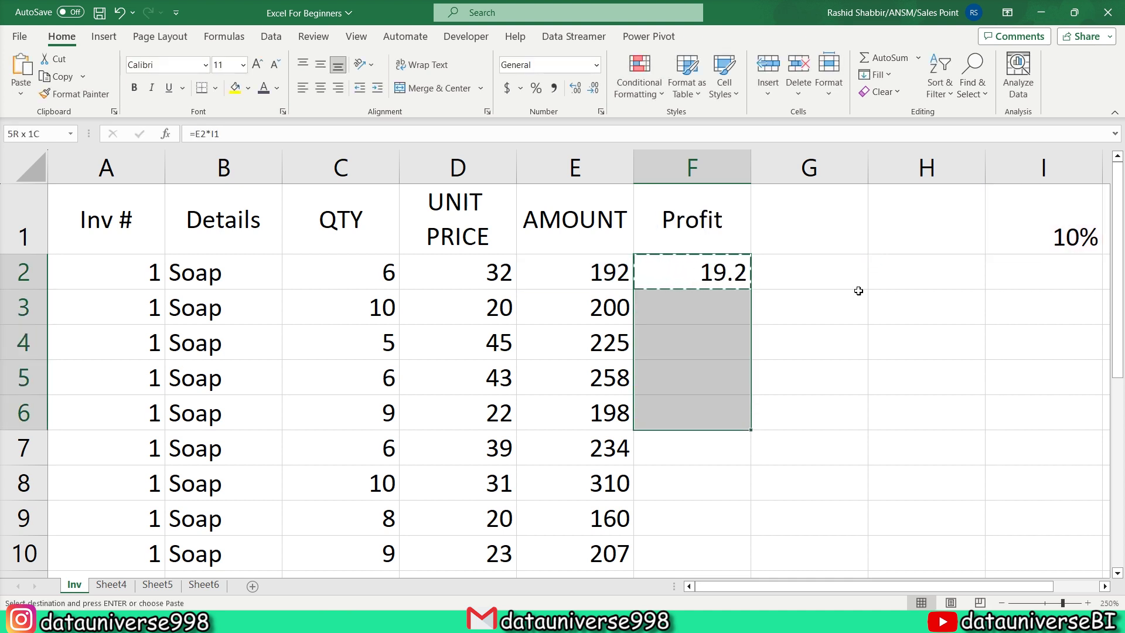
pyautogui.hotkey('ctrl', 'v')
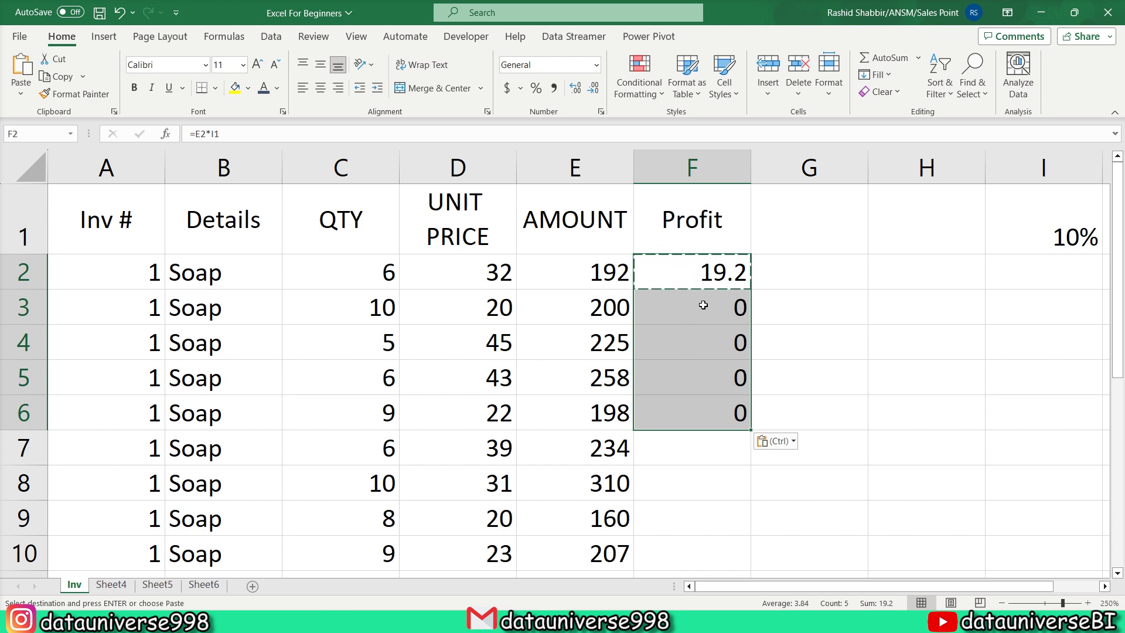
pyautogui.press('Escape')
# Keep F2's Profit formula =E2*I1, which gives 19.2.
pyautogui.click(691, 288)
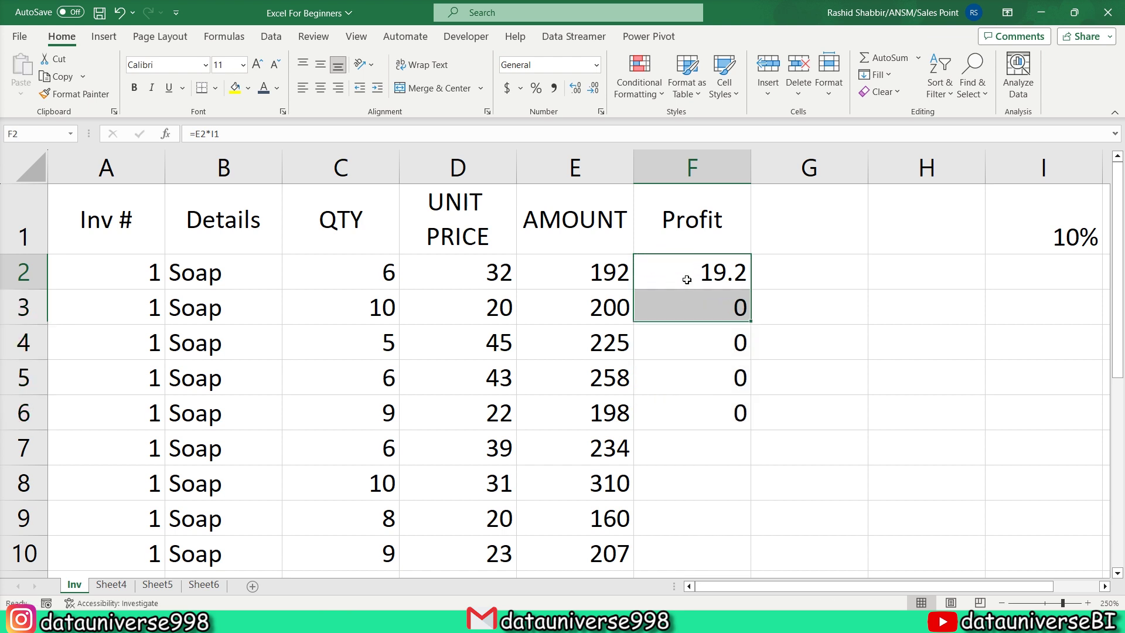
pyautogui.doubleClick(685, 287)
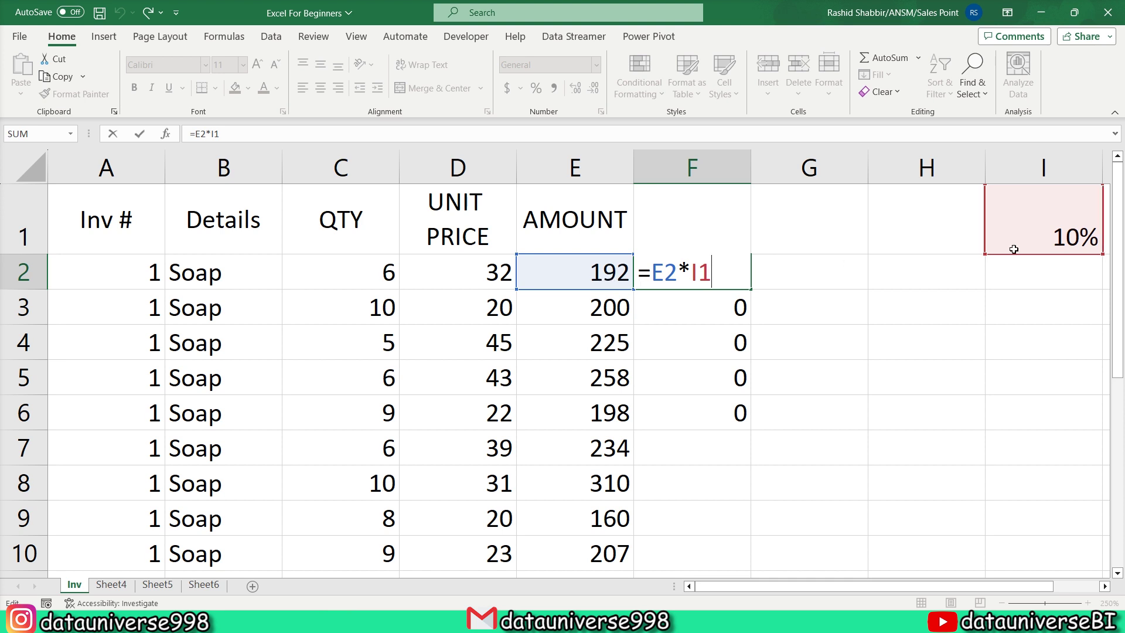
pyautogui.hotkey('ctrl', 'Return')
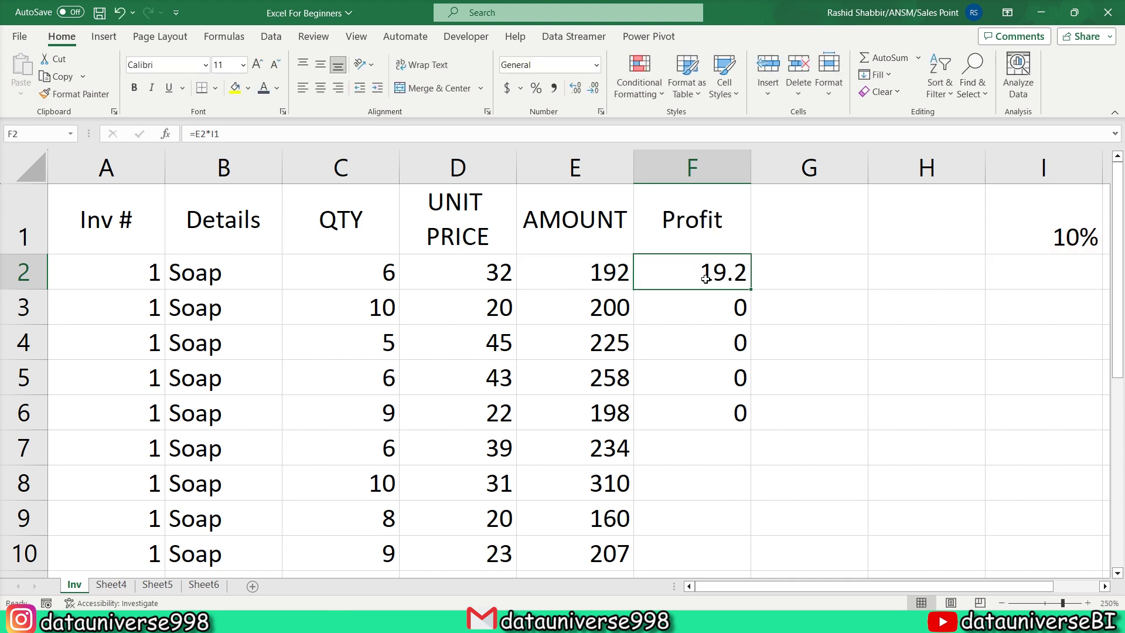
# Inspect F3's copied formula =E3*I2, which points at the empty I2 and returns 0.
pyautogui.click(711, 311)
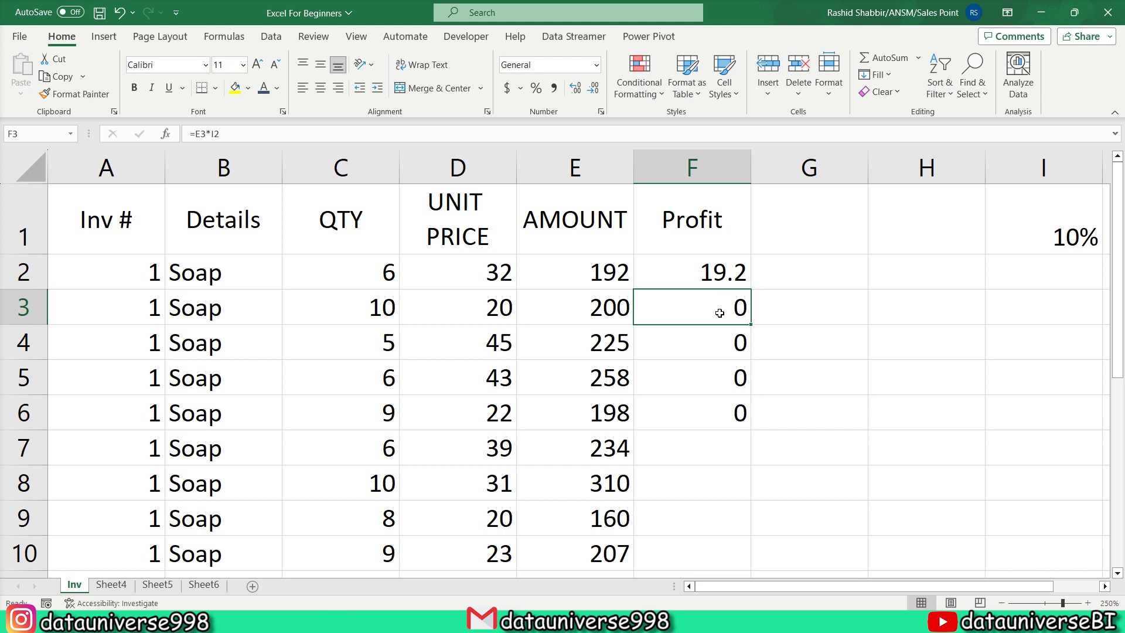
pyautogui.doubleClick(716, 312)
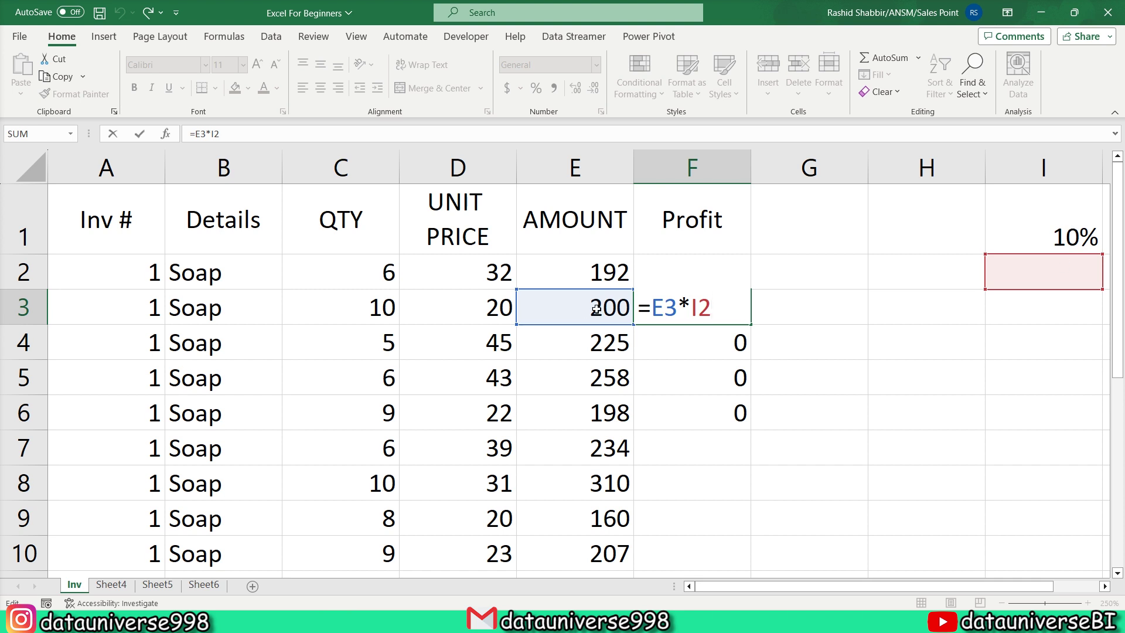
pyautogui.hotkey('ctrl', 'Return')
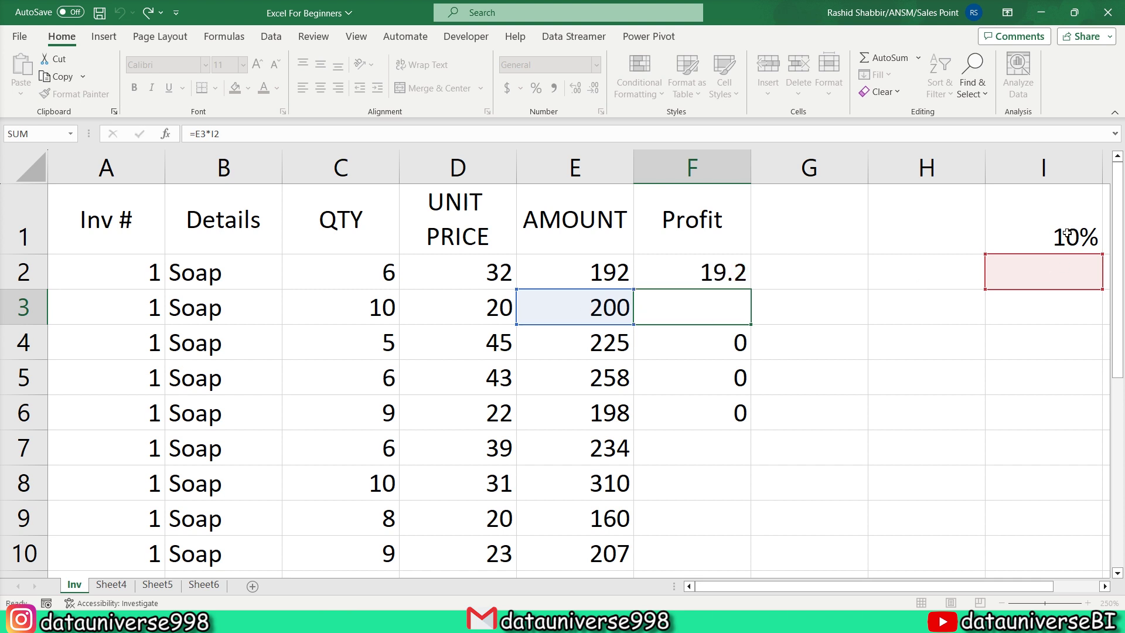
pyautogui.click(726, 282)
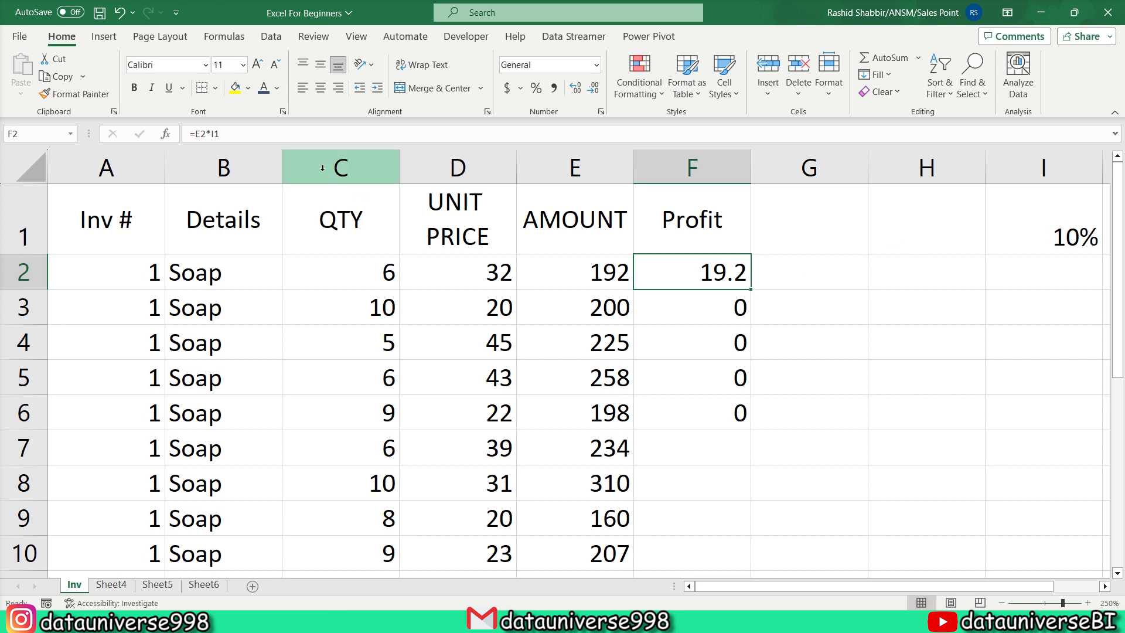
# Change F2's formula to =E2*$I$1 so the 10% rate reference is absolute.
pyautogui.click(212, 133)
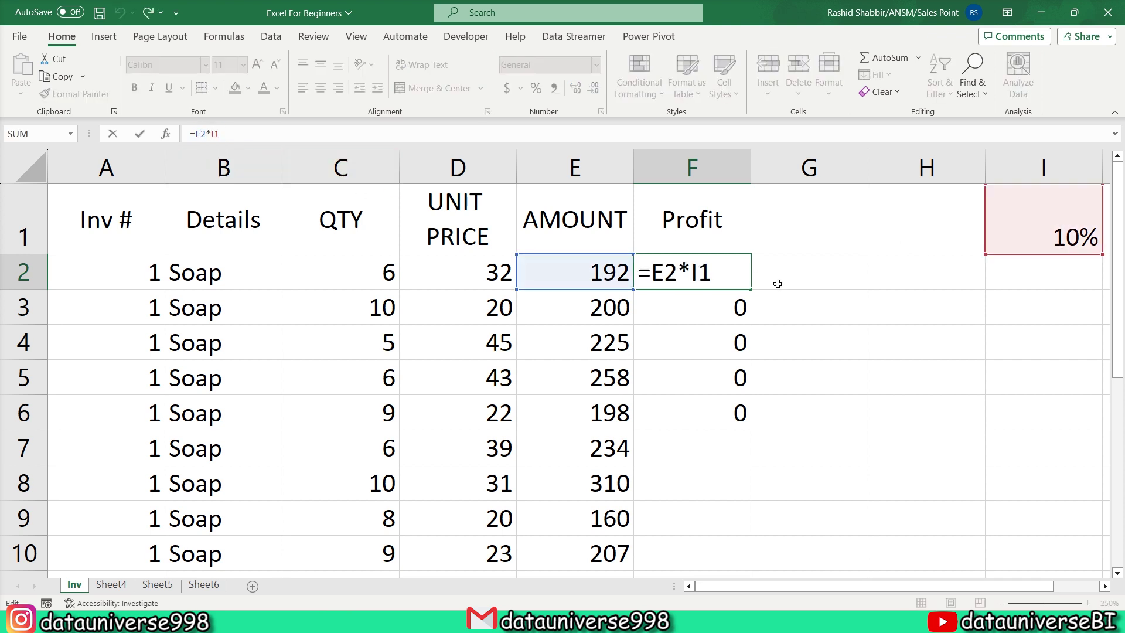
pyautogui.hotkey('shift', 'Right')
pyautogui.hotkey('shift', 'Right')
pyautogui.press('XF86MonBrightnessUp')
pyautogui.press('F4')
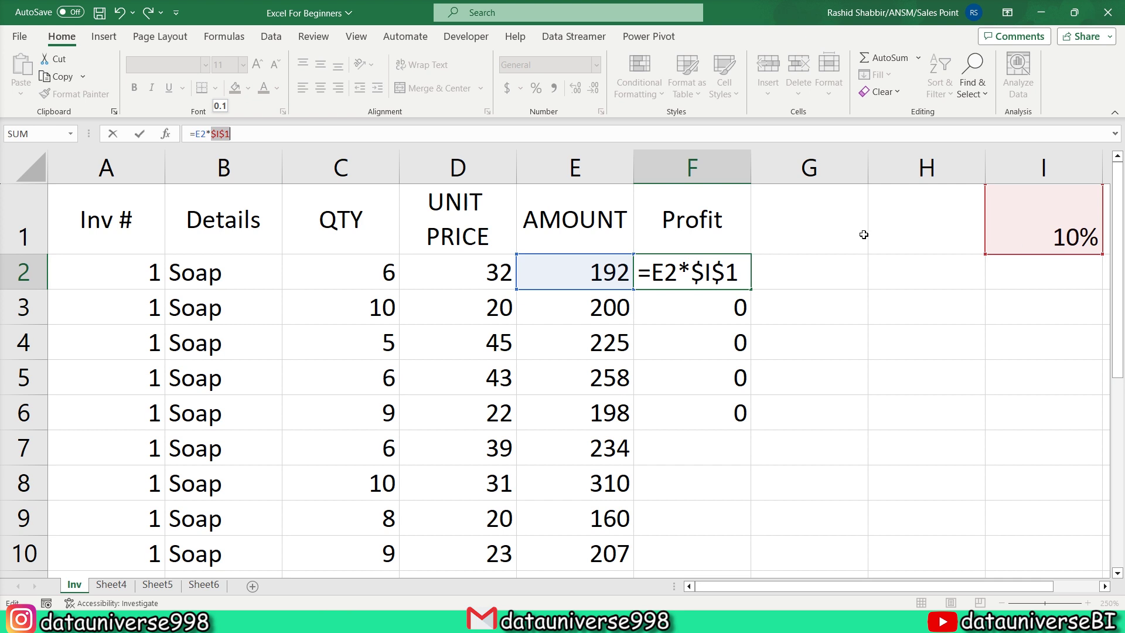
pyautogui.press('Return')
# Copy F2's formula into F3:F6, giving Profits of 20, 22.5, 25.8 and 19.8.
pyautogui.press('Up')
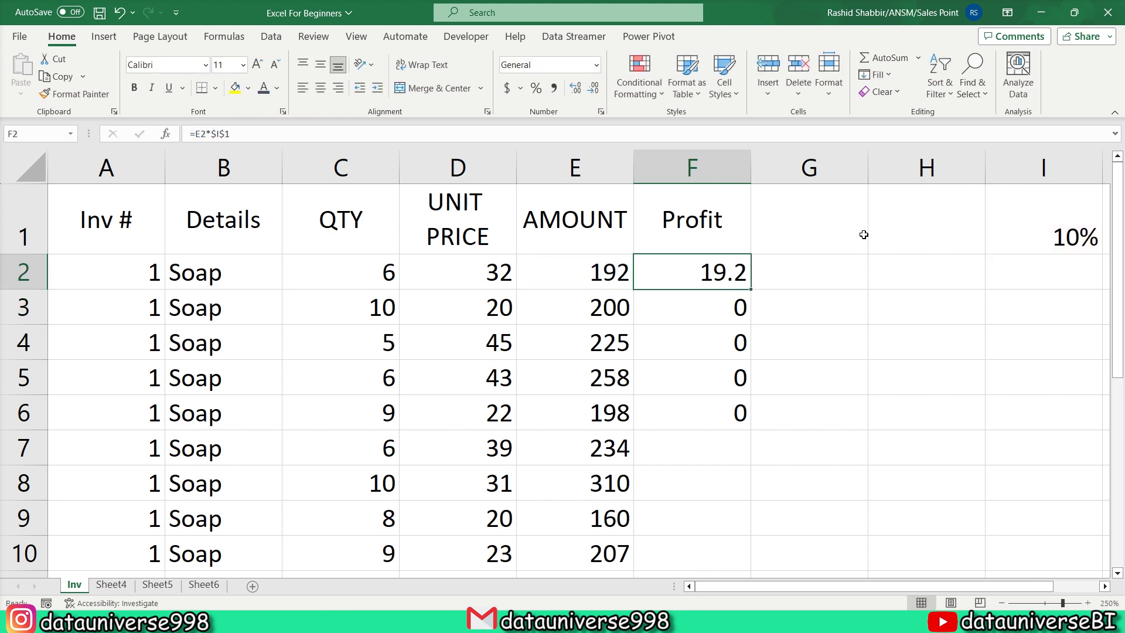
pyautogui.hotkey('ctrl', 'c')
pyautogui.hotkey('shift', 'Down')
pyautogui.hotkey('shift', 'Down')
pyautogui.hotkey('shift', 'Down')
pyautogui.hotkey('shift', 'Down')
pyautogui.hotkey('ctrl', 'v')
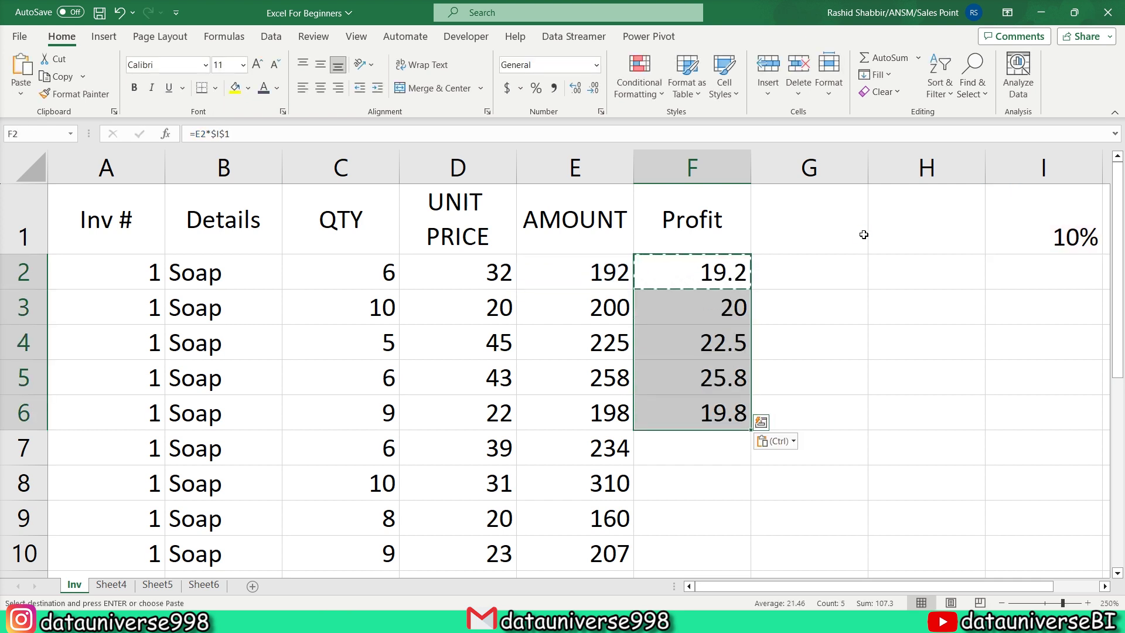
pyautogui.press('Escape')
pyautogui.press('Left')
pyautogui.press('Right')
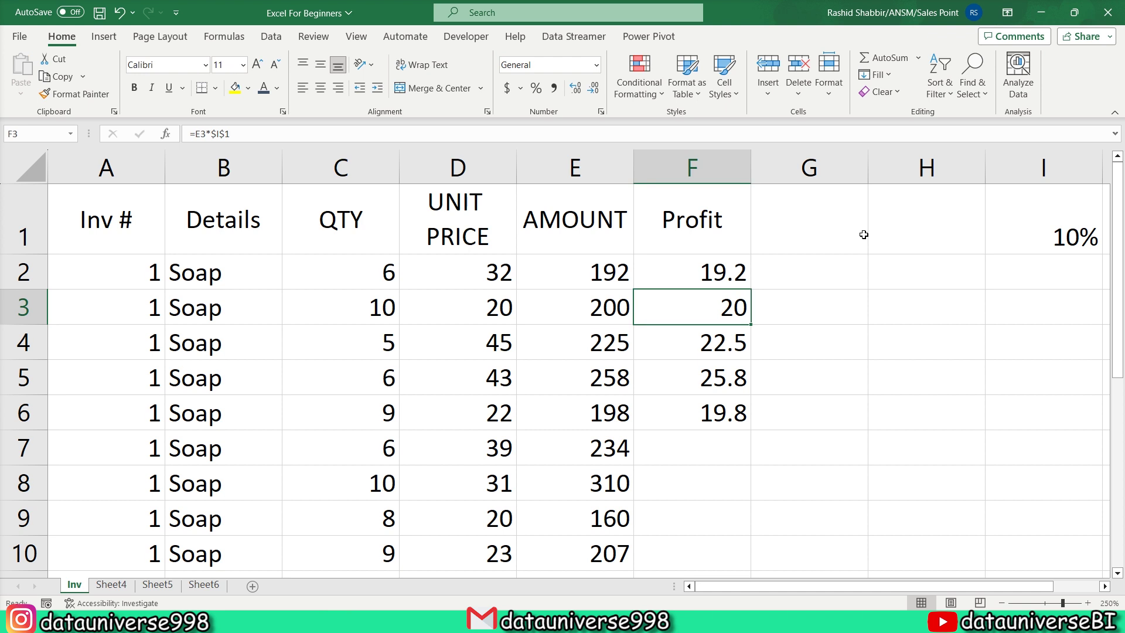
pyautogui.press('Down')
pyautogui.press('Up')
pyautogui.press('Up')
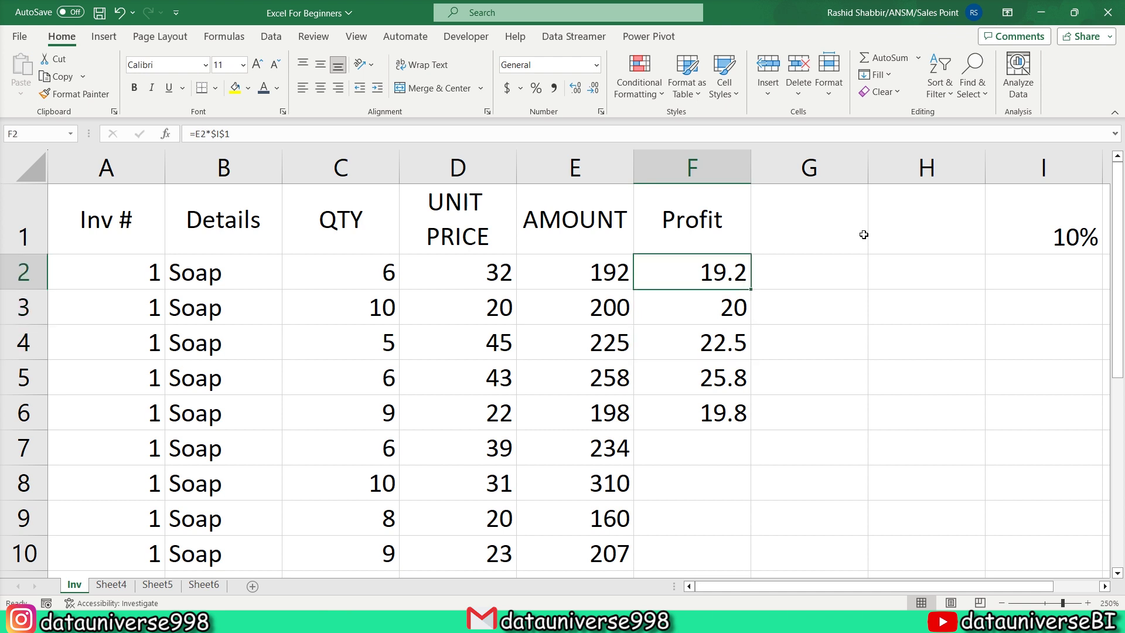
# Check that the Profit formulas in F2 through F5 all use the absolute $I$1 reference.
pyautogui.click(713, 309)
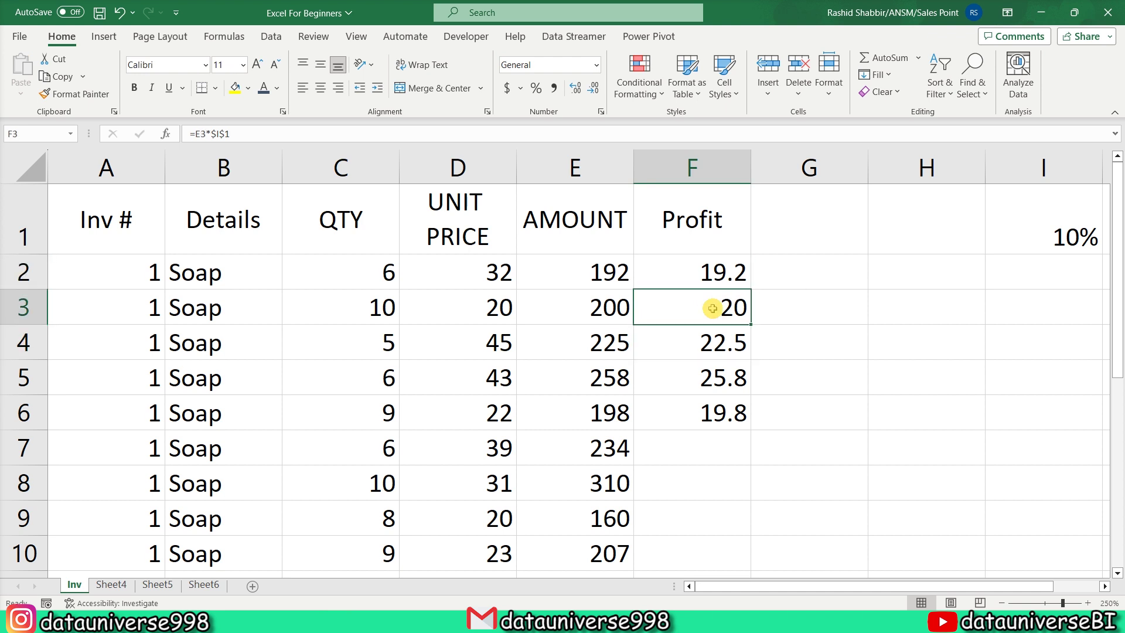
pyautogui.doubleClick(716, 310)
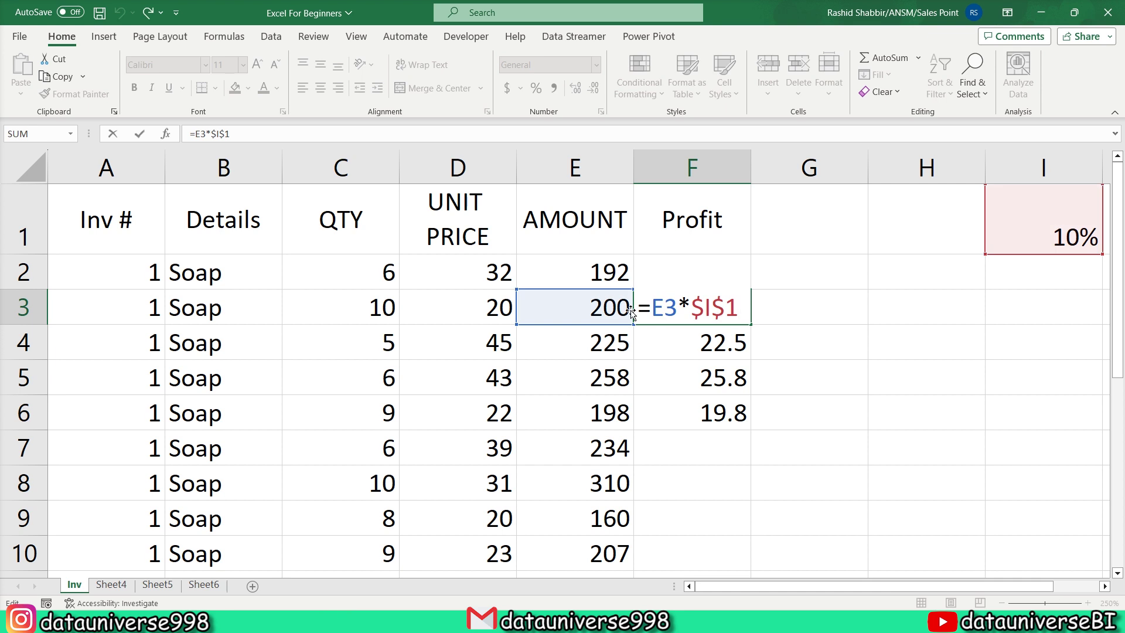
pyautogui.press('Escape')
pyautogui.doubleClick(698, 271)
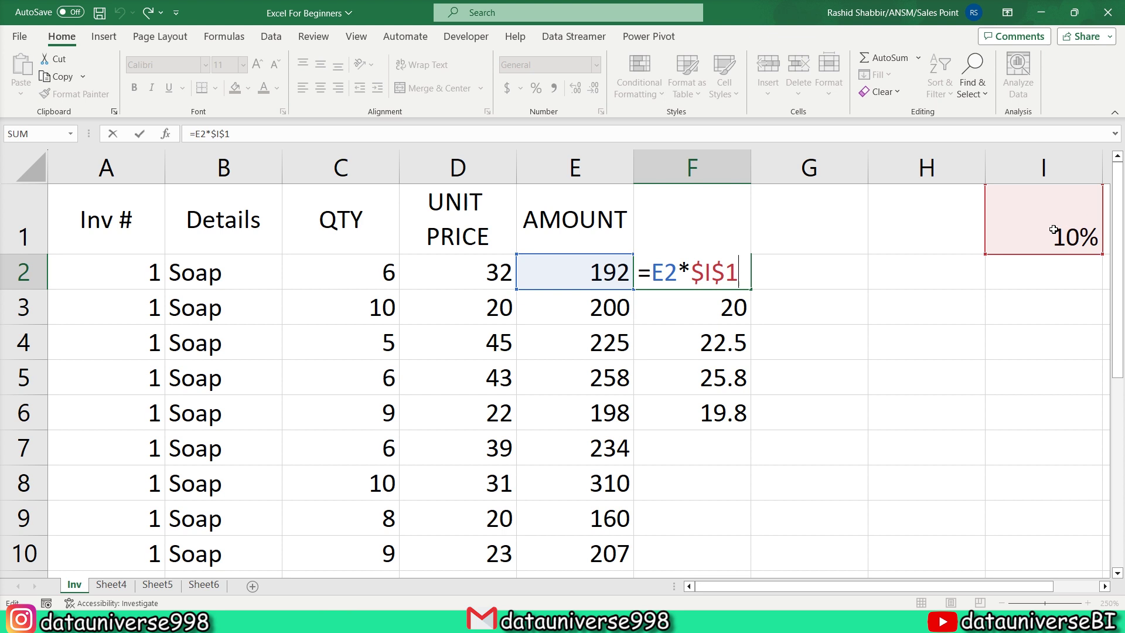
pyautogui.press('Escape')
pyautogui.doubleClick(728, 305)
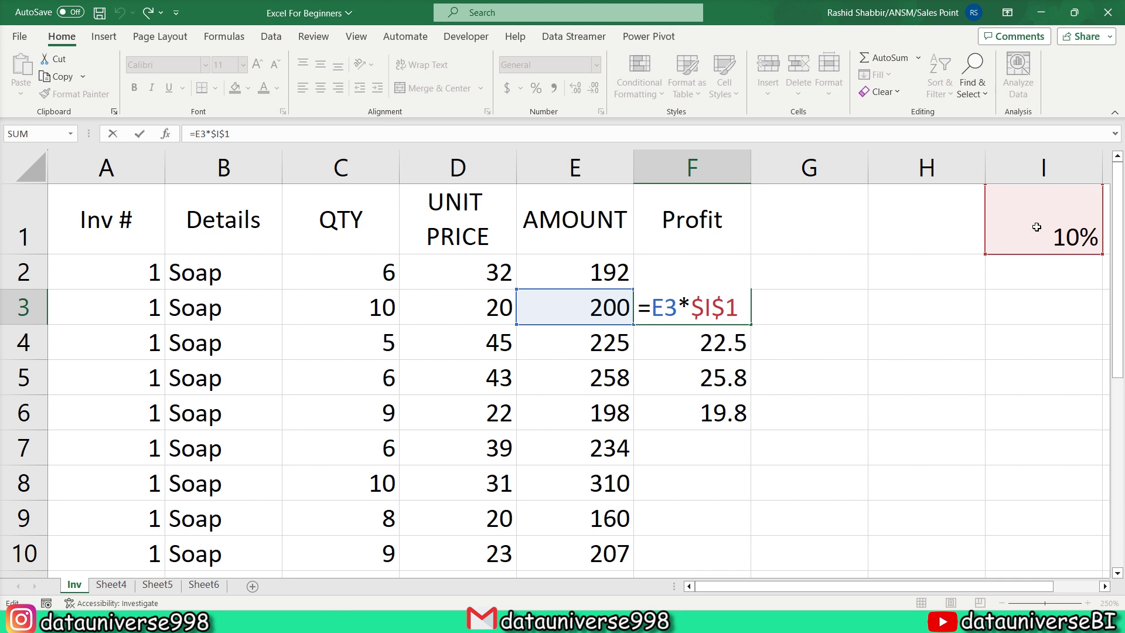
pyautogui.press('Escape')
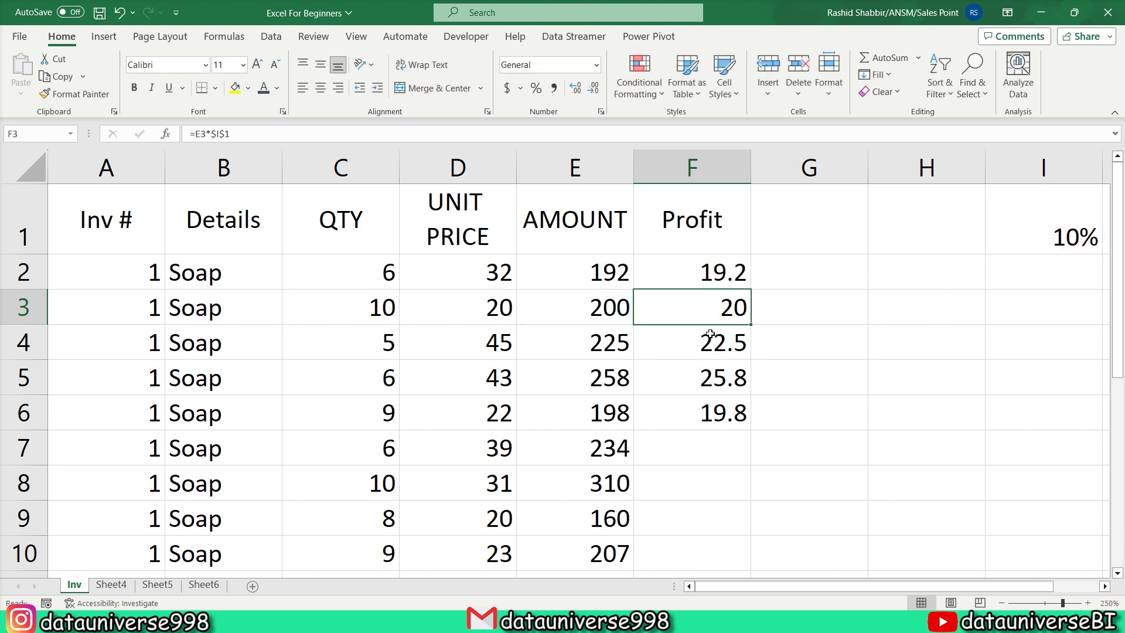
pyautogui.doubleClick(726, 342)
pyautogui.press('Escape')
pyautogui.doubleClick(728, 378)
pyautogui.press('Escape')
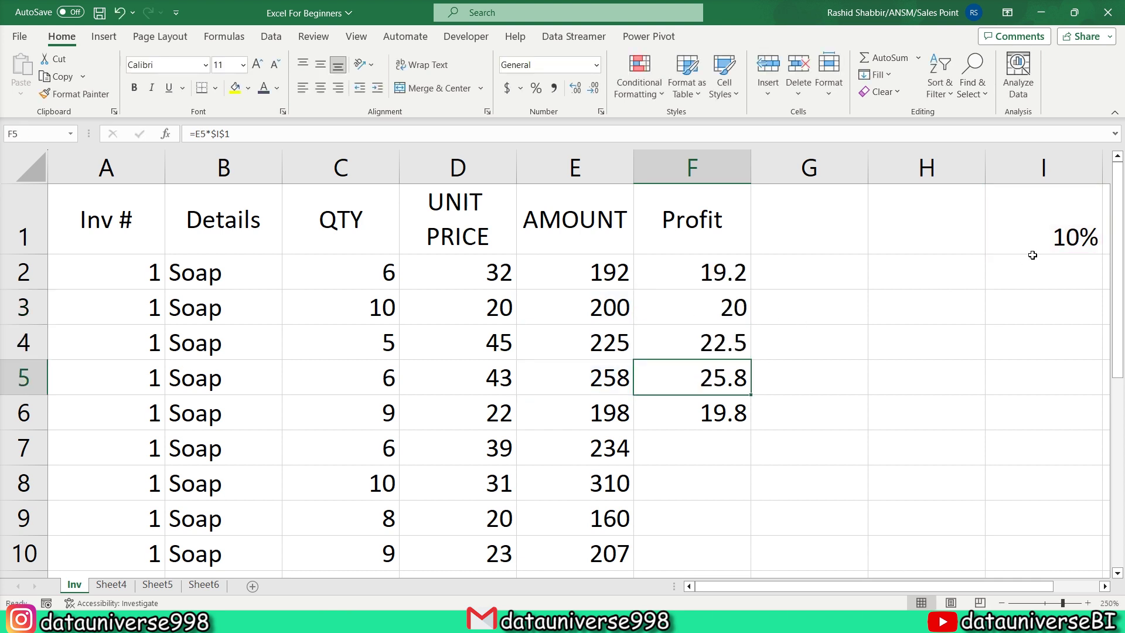
pyautogui.press('F2')
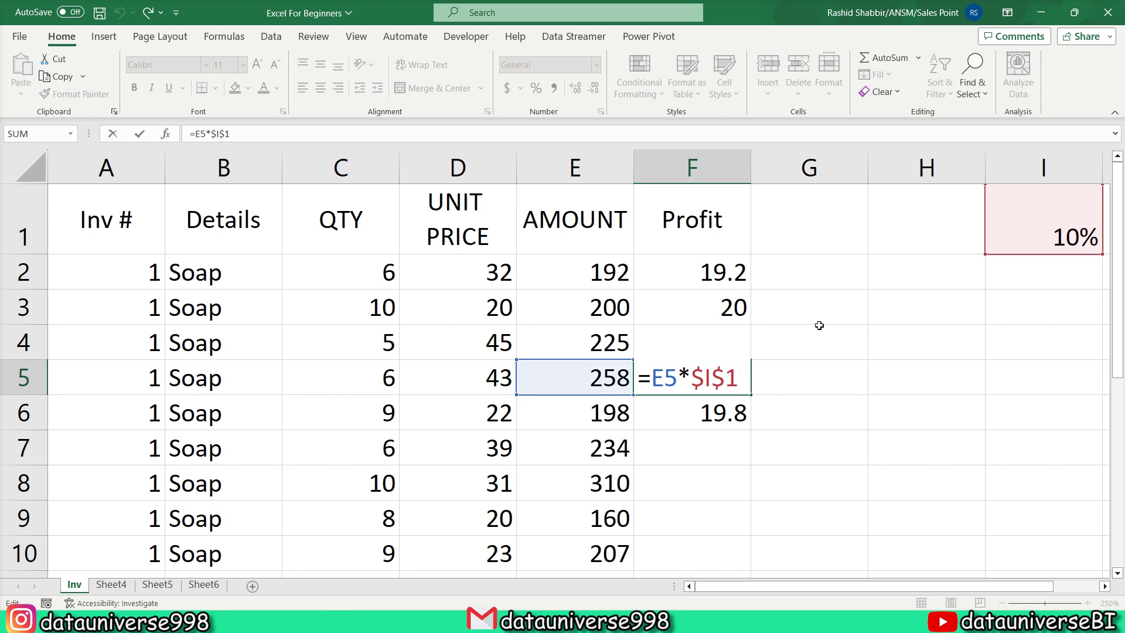
pyautogui.click(601, 410)
# Fill the Profit formula down the entire column, giving 23.4, 31, 16 and 20.7 in F7:F10.
pyautogui.press('Right')
pyautogui.hotkey('ctrl', 'shift', 'Down')
pyautogui.hotkey('ctrl', 'd')
pyautogui.hotkey('ctrl', 'Up')
# Add the header 'Net Amount' in G1 and enter =E2-F2 in G2, giving 172.8.
pyautogui.press('Right')
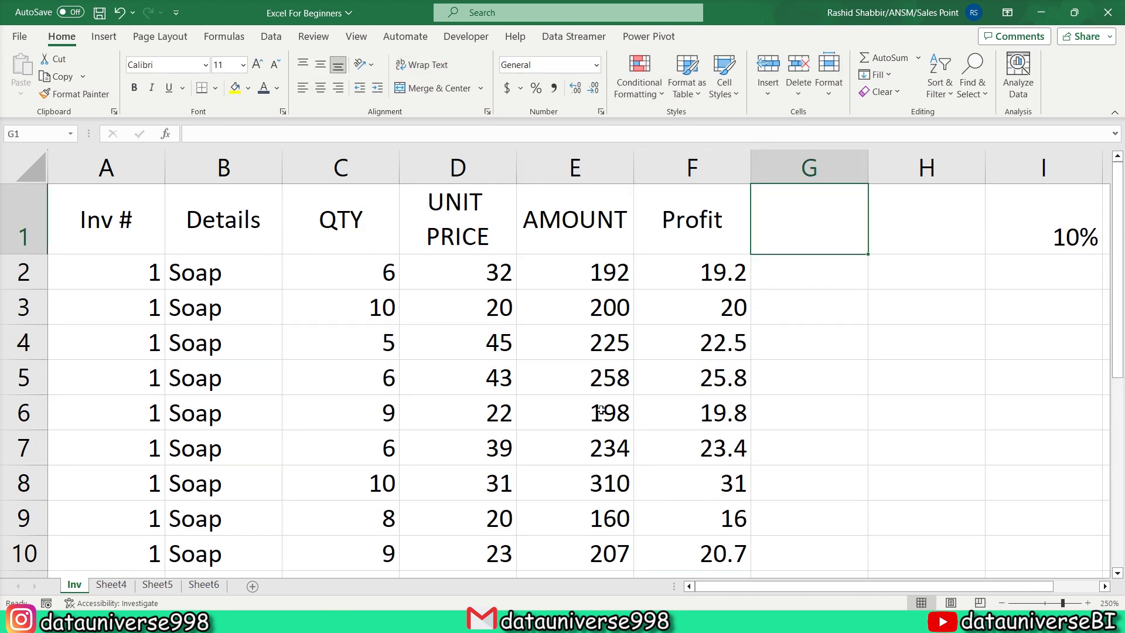
pyautogui.write('Net')
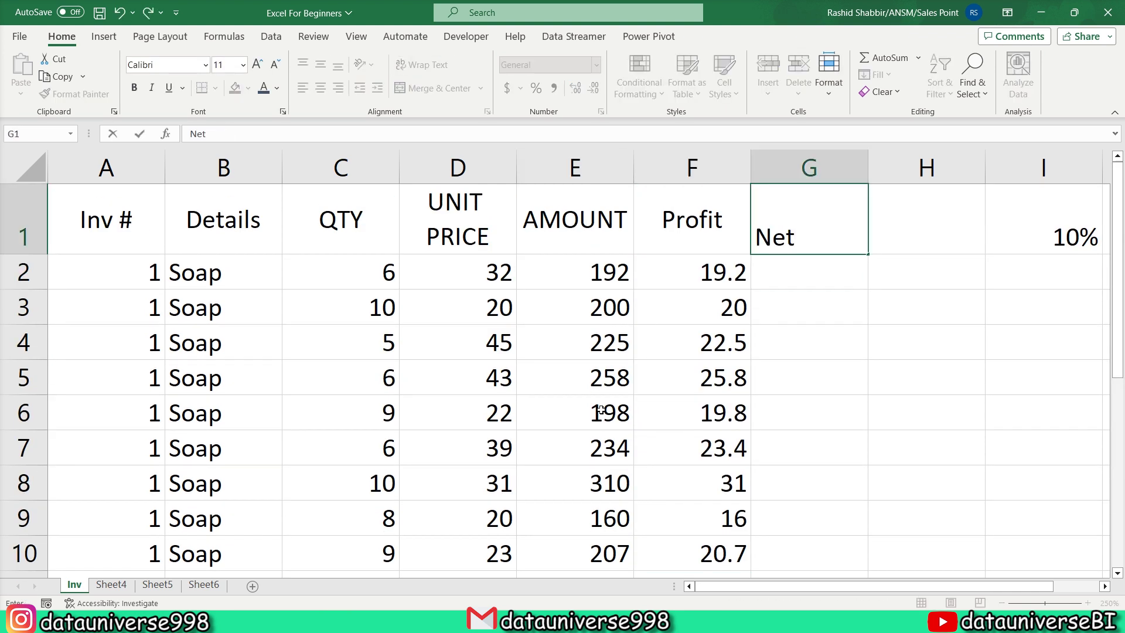
pyautogui.write(' Amount')
pyautogui.press('Return')
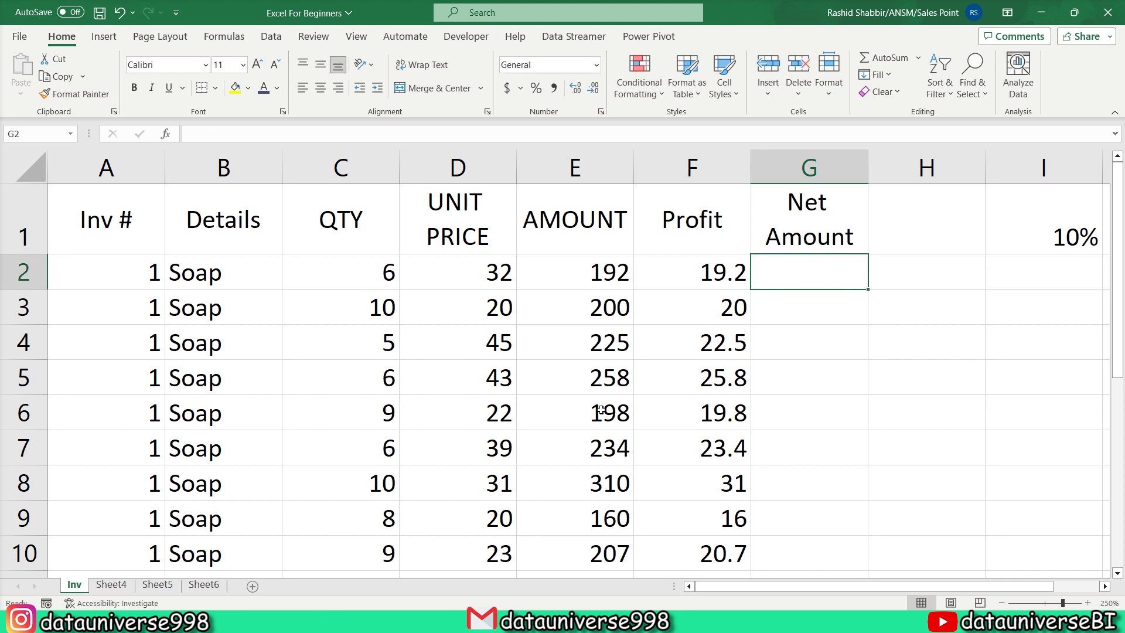
pyautogui.write('=')
pyautogui.press('Left')
pyautogui.press('Left')
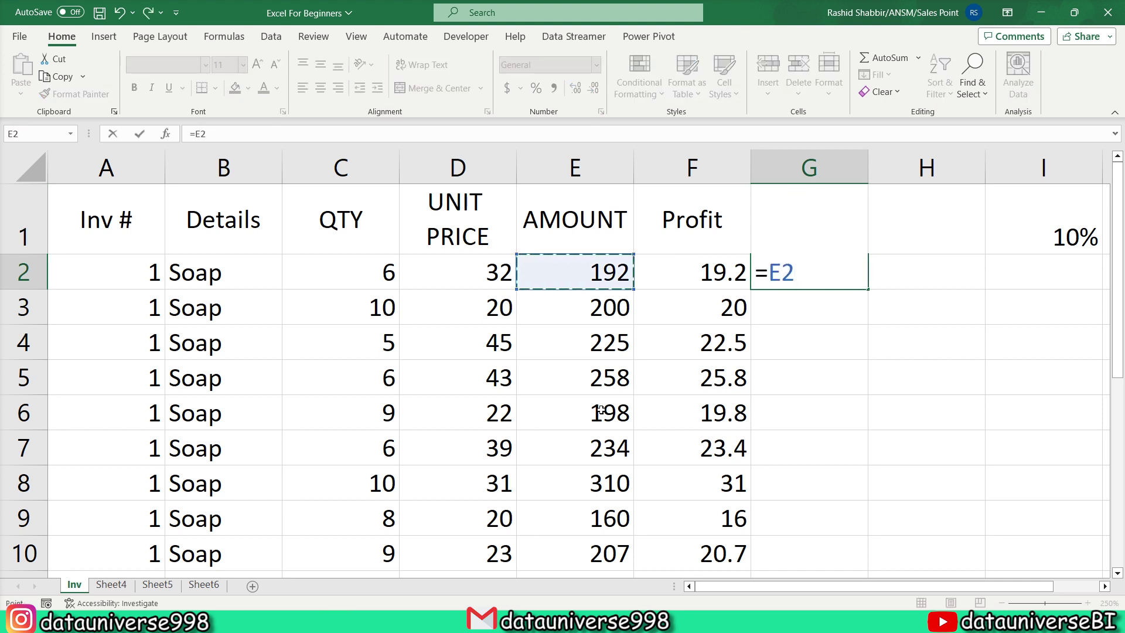
pyautogui.write('-')
pyautogui.click(697, 266)
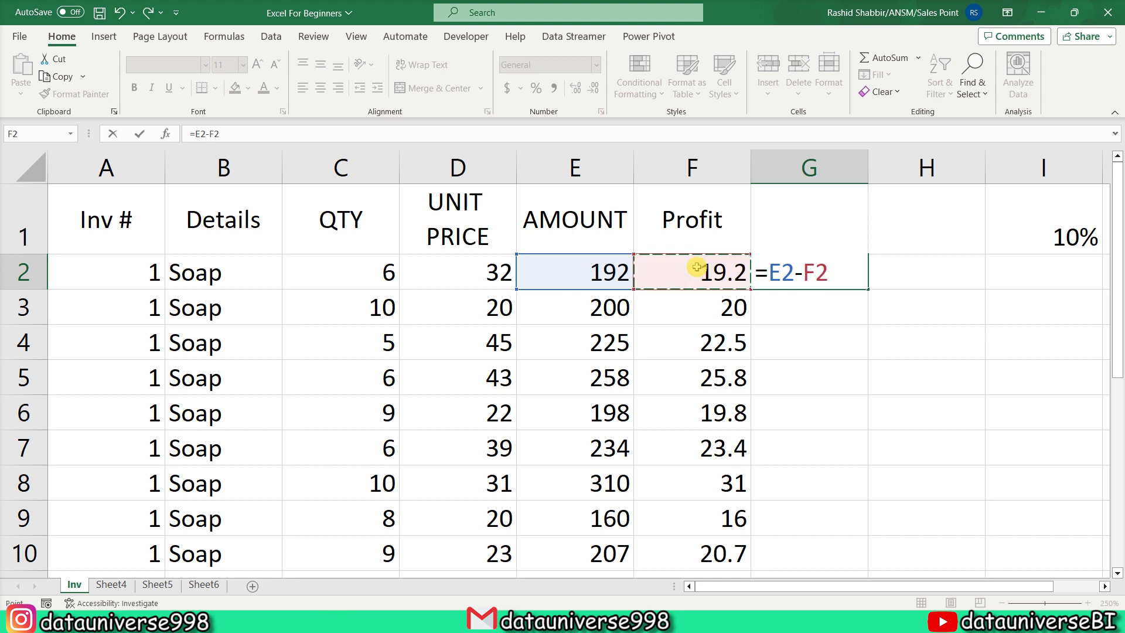
pyautogui.press('Return')
# Fill the Net Amount formula down column G, giving 180, 202.5 and so on.
pyautogui.press('Left')
pyautogui.press('Right')
pyautogui.hotkey('ctrl', 'space')
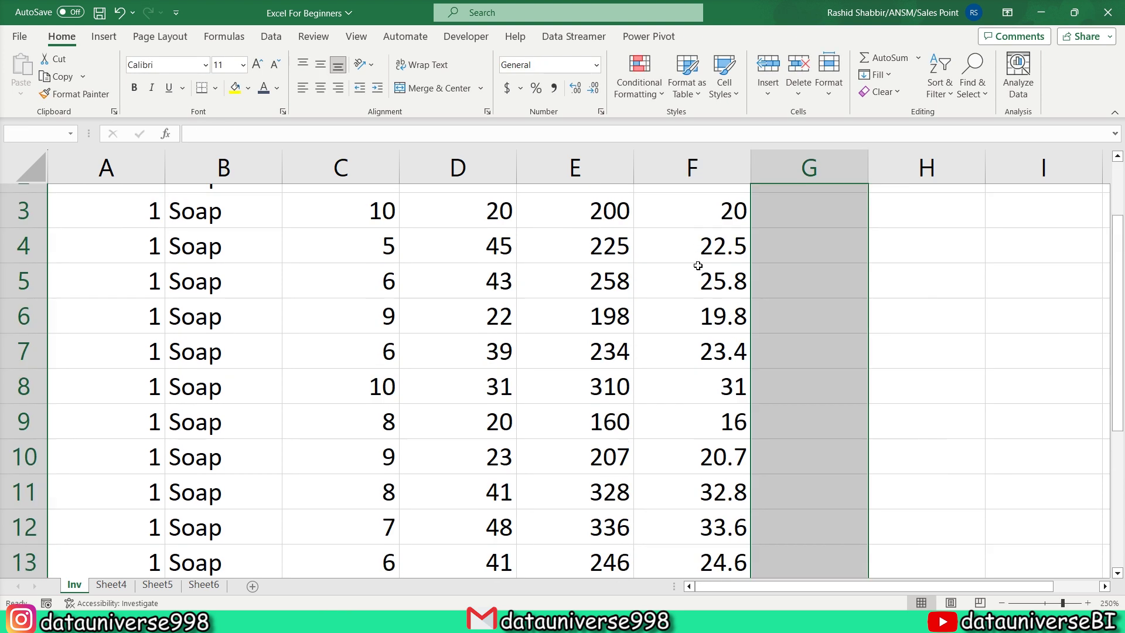
pyautogui.hotkey('ctrl', 'd')
pyautogui.press('Left')
pyautogui.press('Up')
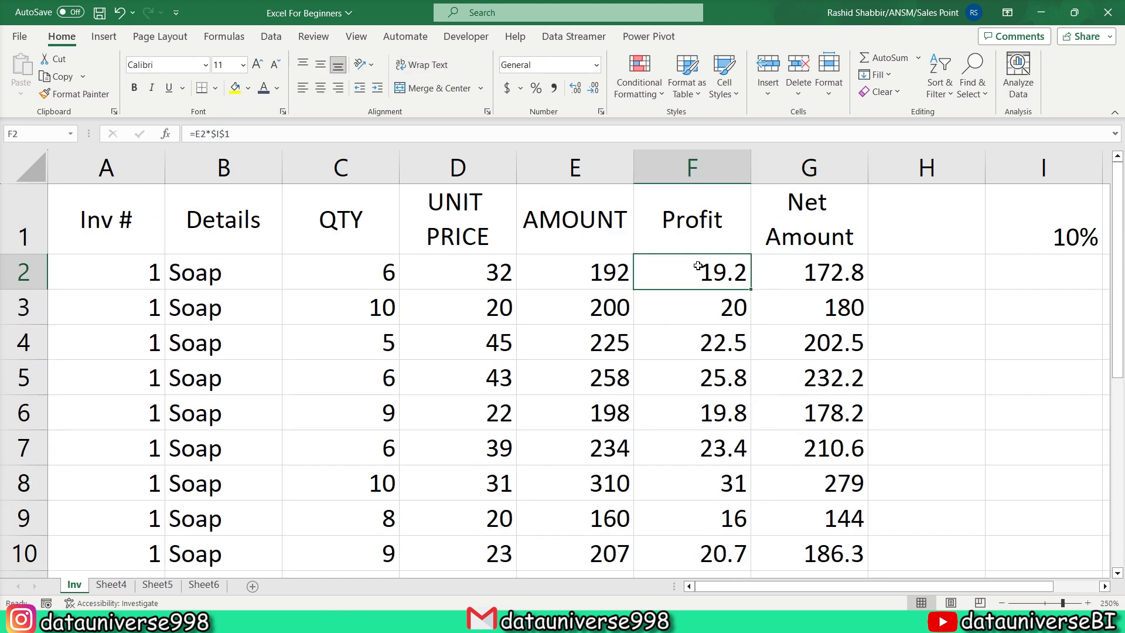
pyautogui.press('Left')
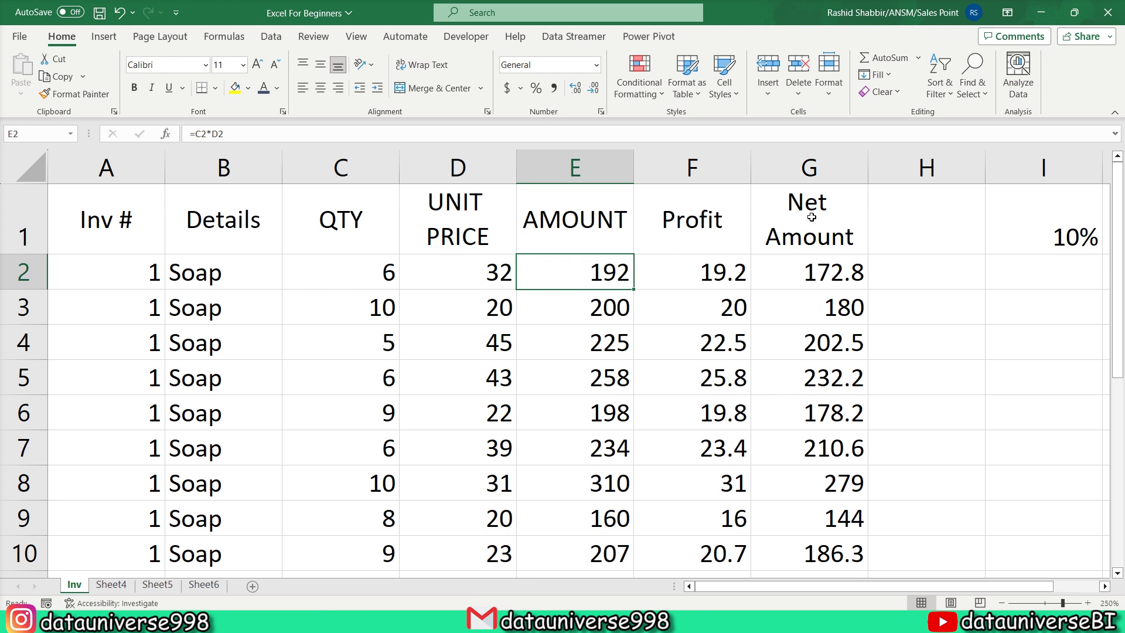
pyautogui.click(836, 285)
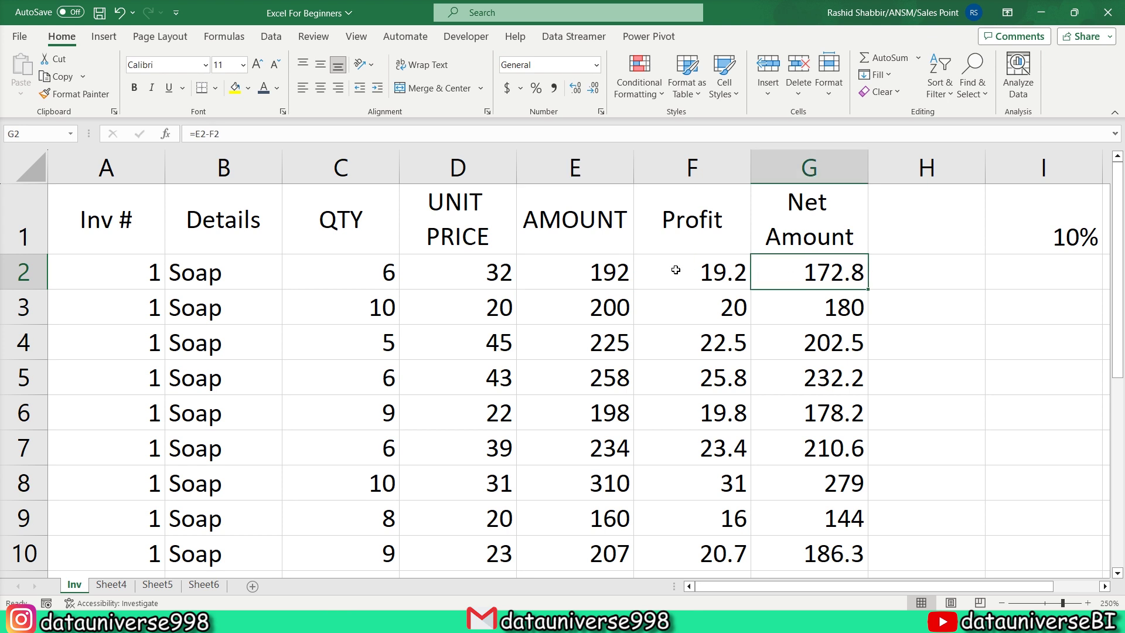